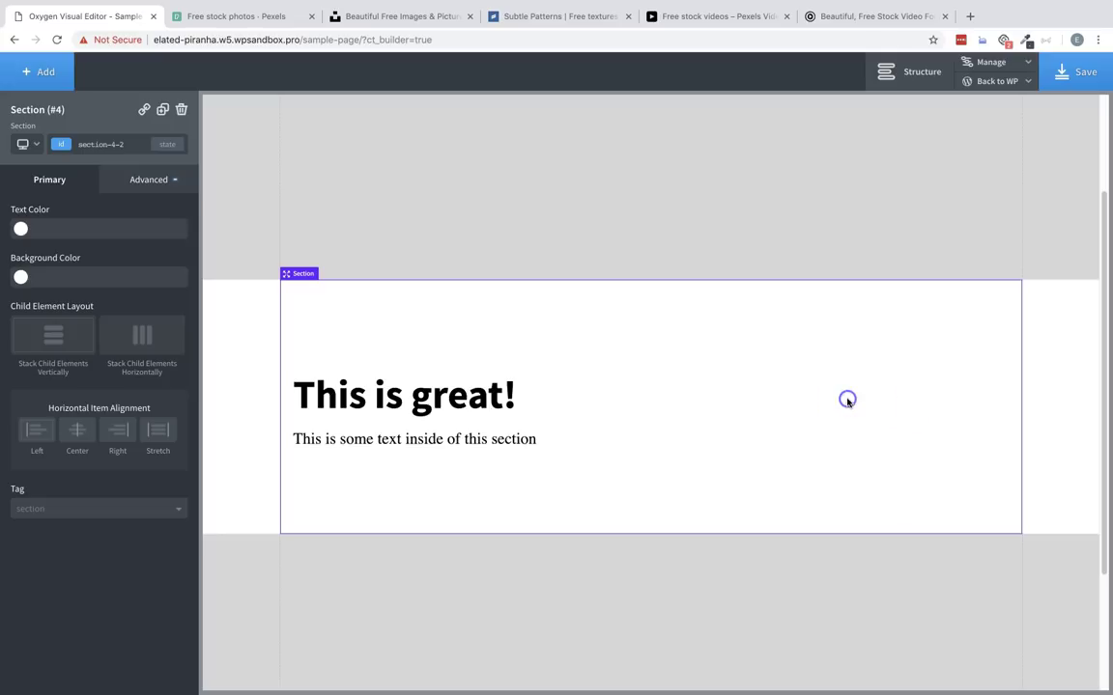
Set the section's background colour to #ffffff under Advanced > Background
{"action": "left_click", "coordinate": [155, 187]}
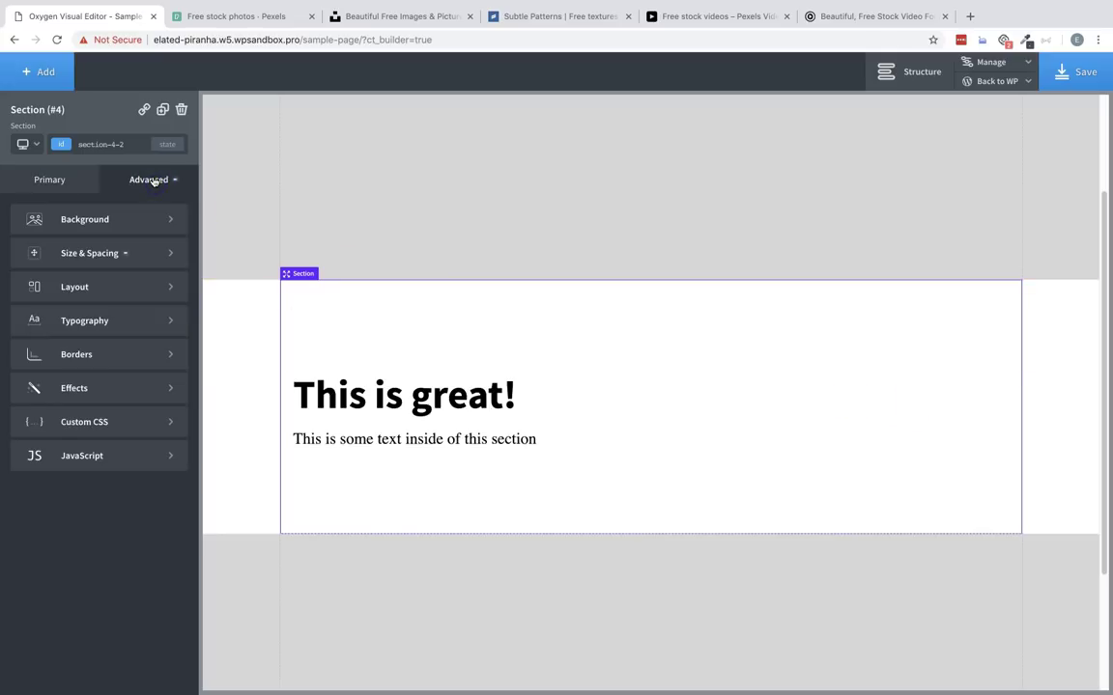
{"action": "left_click", "coordinate": [119, 212]}
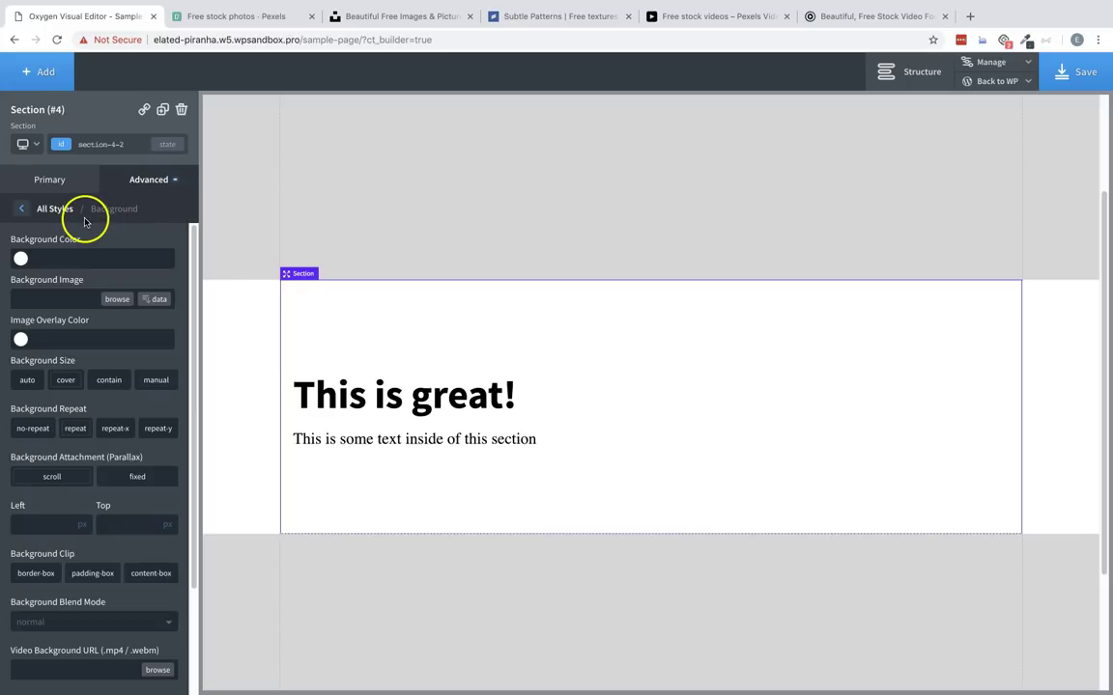
{"action": "left_click", "coordinate": [20, 259]}
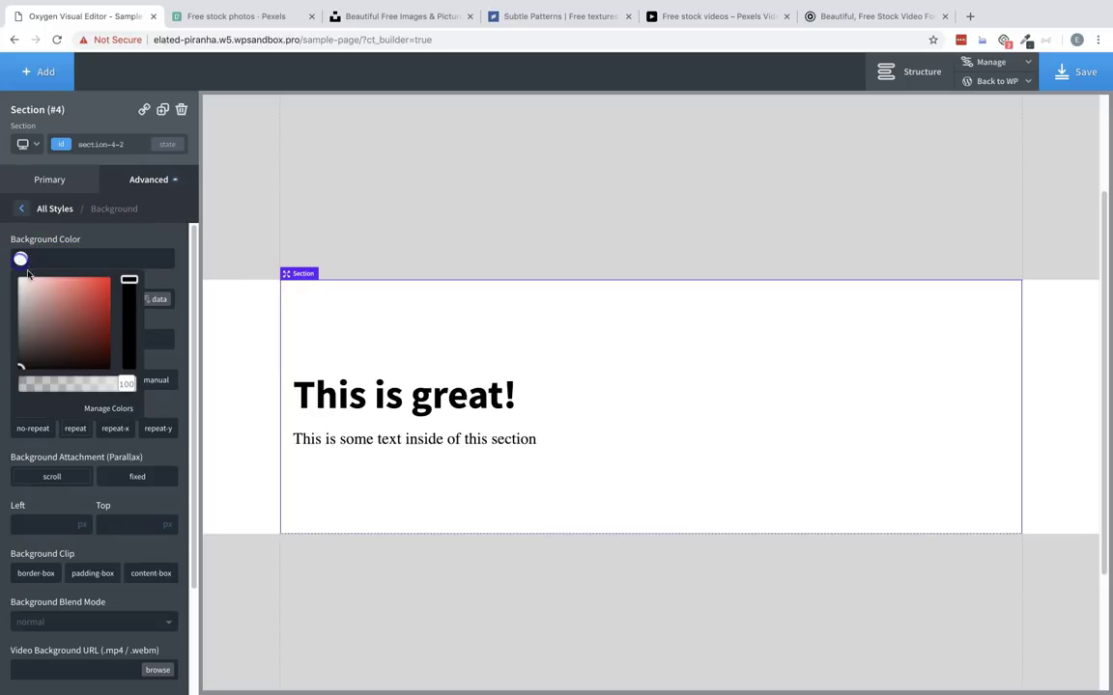
{"action": "left_click", "coordinate": [76, 309]}
{"action": "left_click_drag", "start_coordinate": [76, 309], "coordinate": [6, 262]}
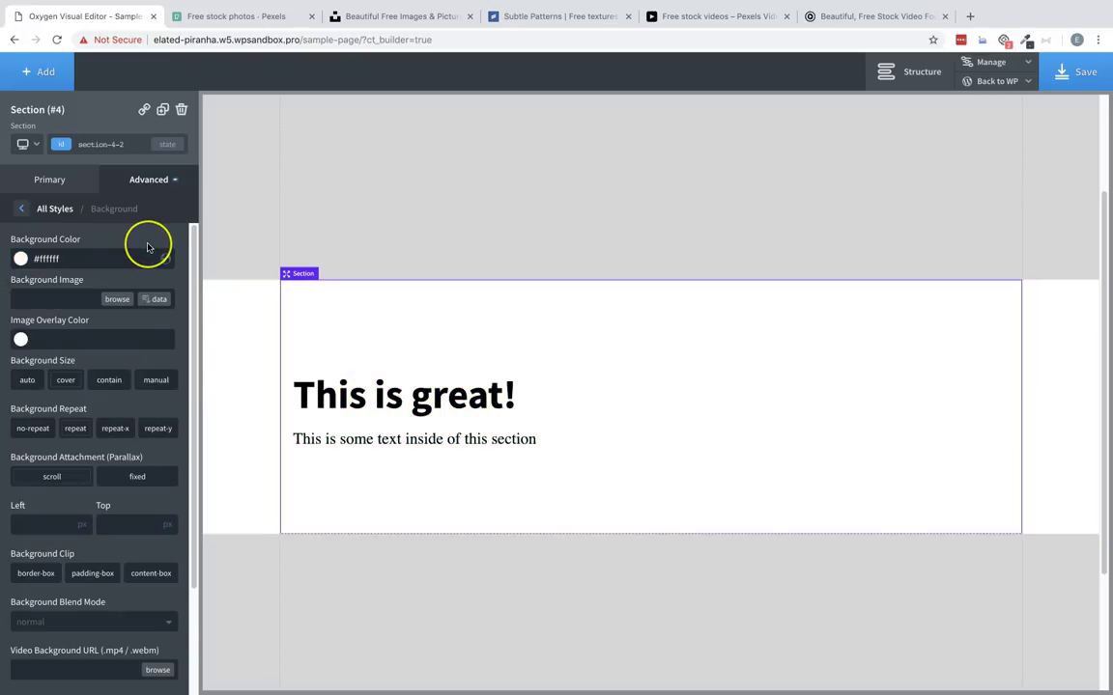
Bring up the Select Image chooser for the section's background image
{"action": "left_click", "coordinate": [56, 297]}
{"action": "left_click", "coordinate": [49, 297]}
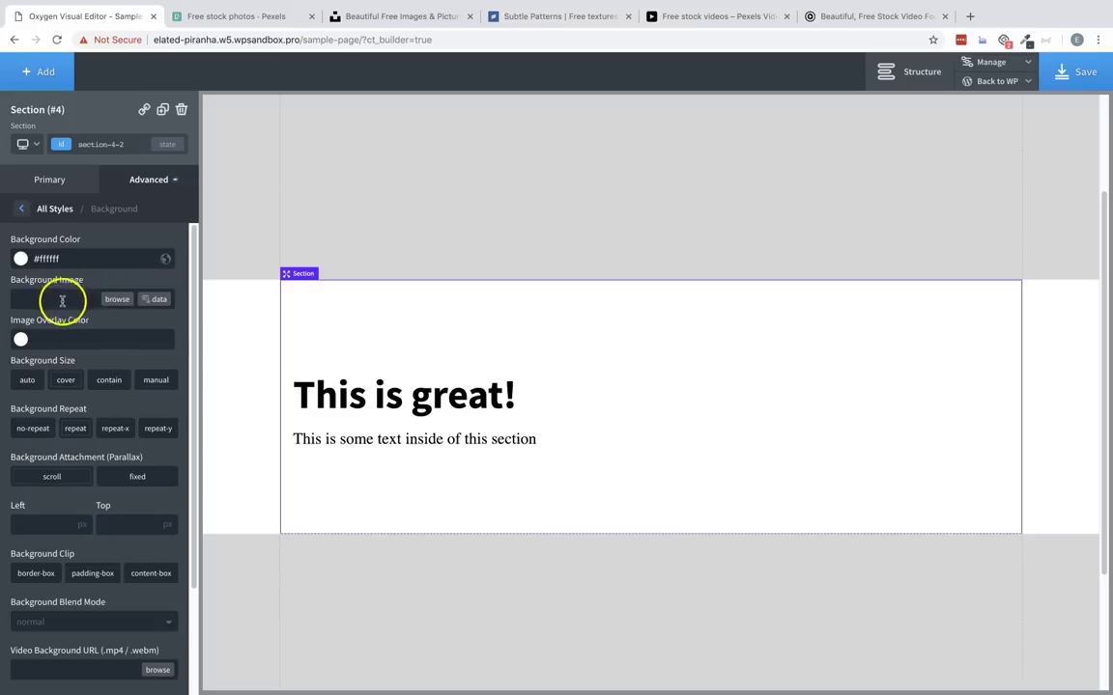
{"action": "left_click", "coordinate": [116, 298]}
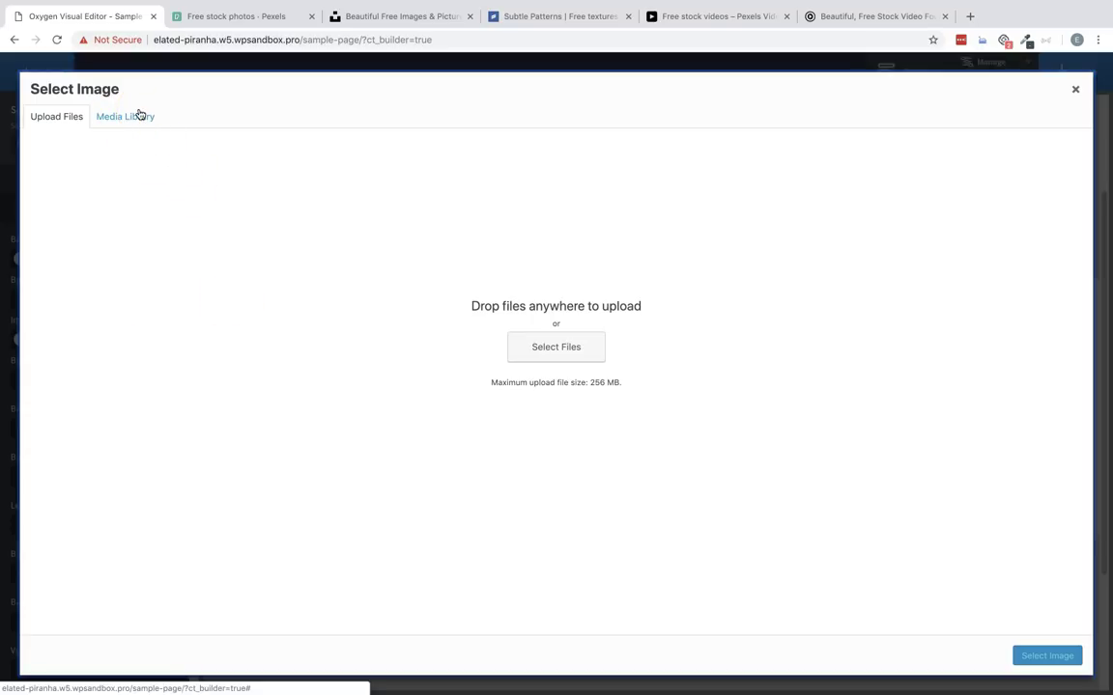
Download the Amsterdam canal photo with the white boat from Pexels Trending as a JPG
{"action": "left_click", "coordinate": [263, 17]}
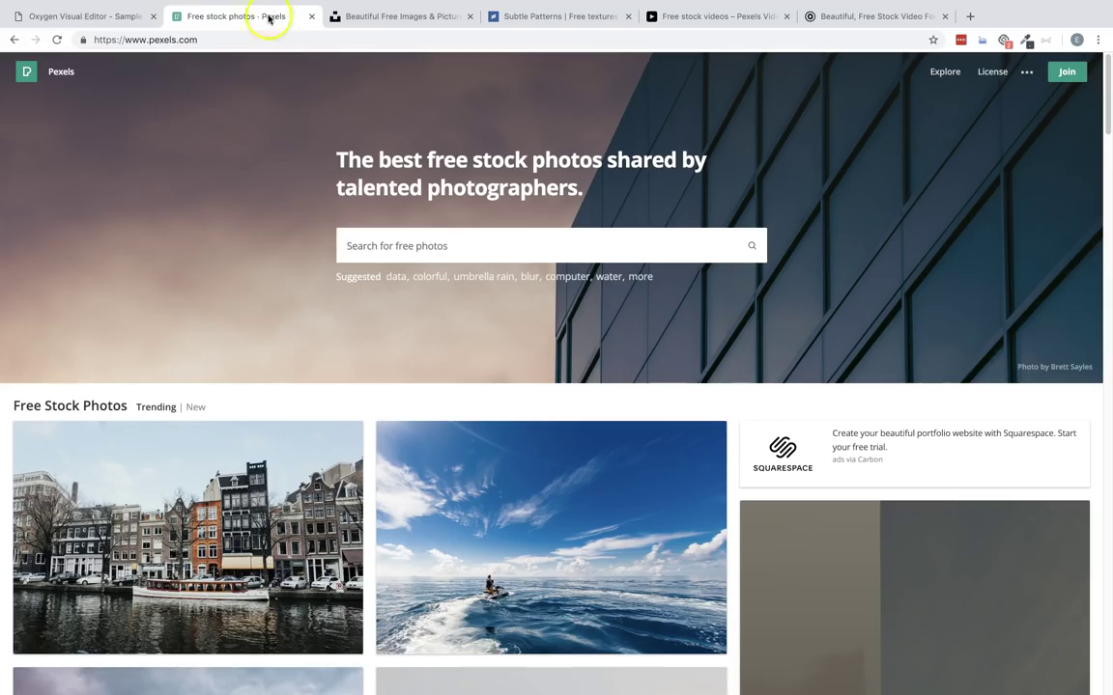
{"action": "left_click", "coordinate": [389, 17]}
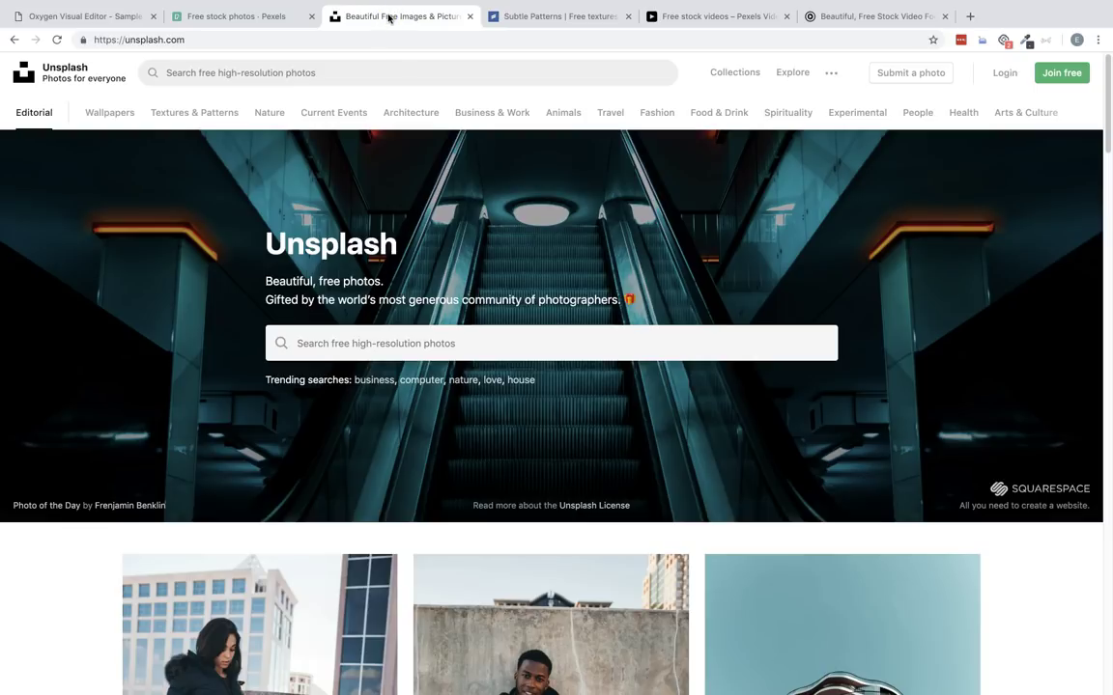
{"action": "left_click", "coordinate": [230, 16]}
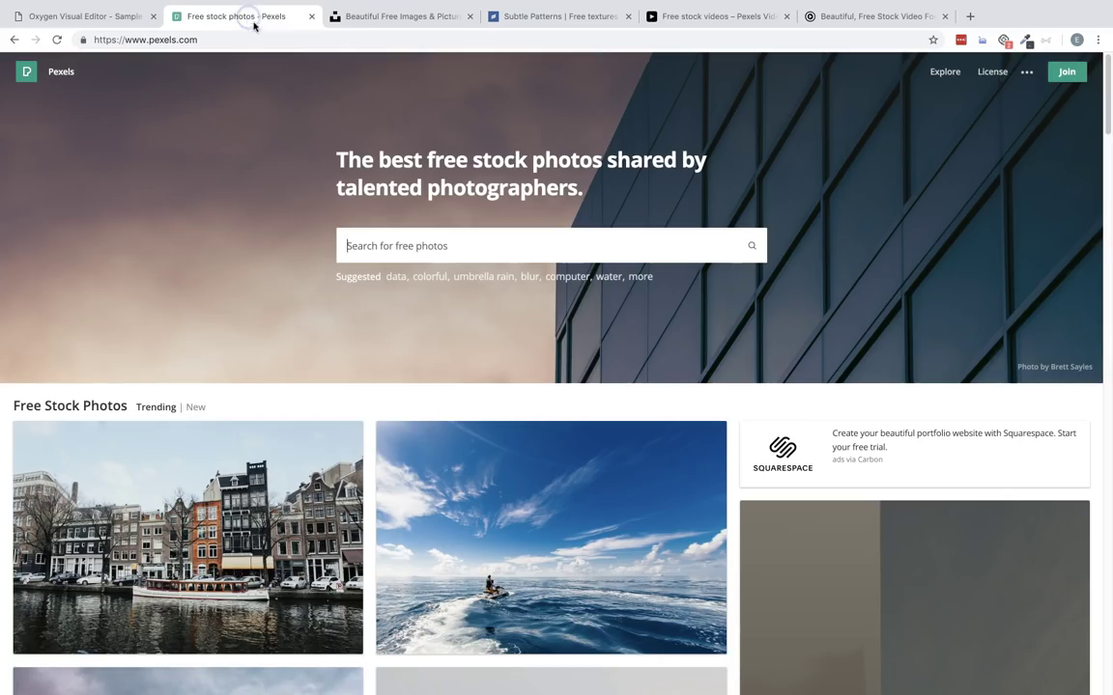
{"action": "scroll", "coordinate": [257, 251], "scroll_direction": "down", "scroll_amount": 2}
{"action": "scroll", "coordinate": [257, 251], "scroll_direction": "down", "scroll_amount": 1}
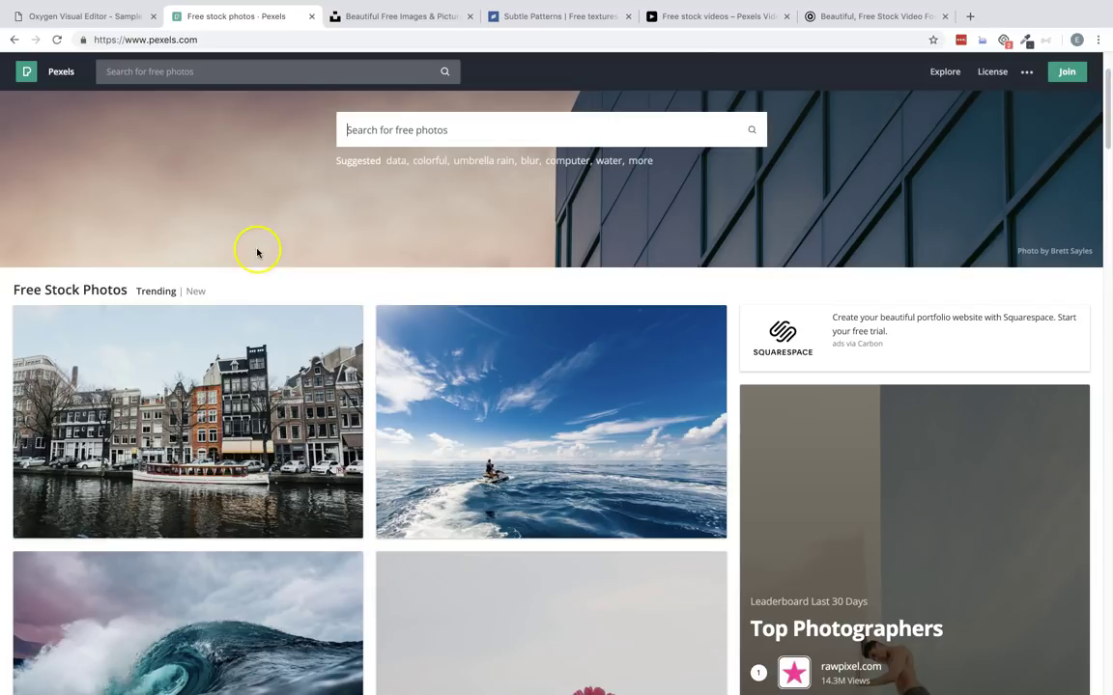
{"action": "left_click", "coordinate": [192, 378]}
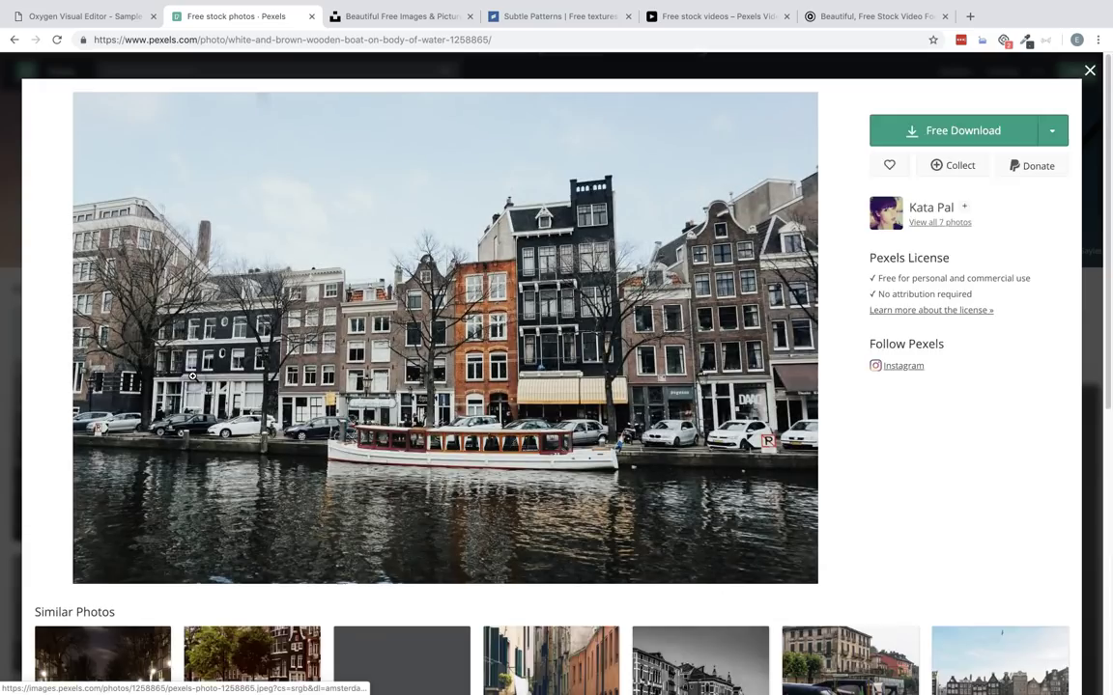
{"action": "left_click", "coordinate": [957, 198]}
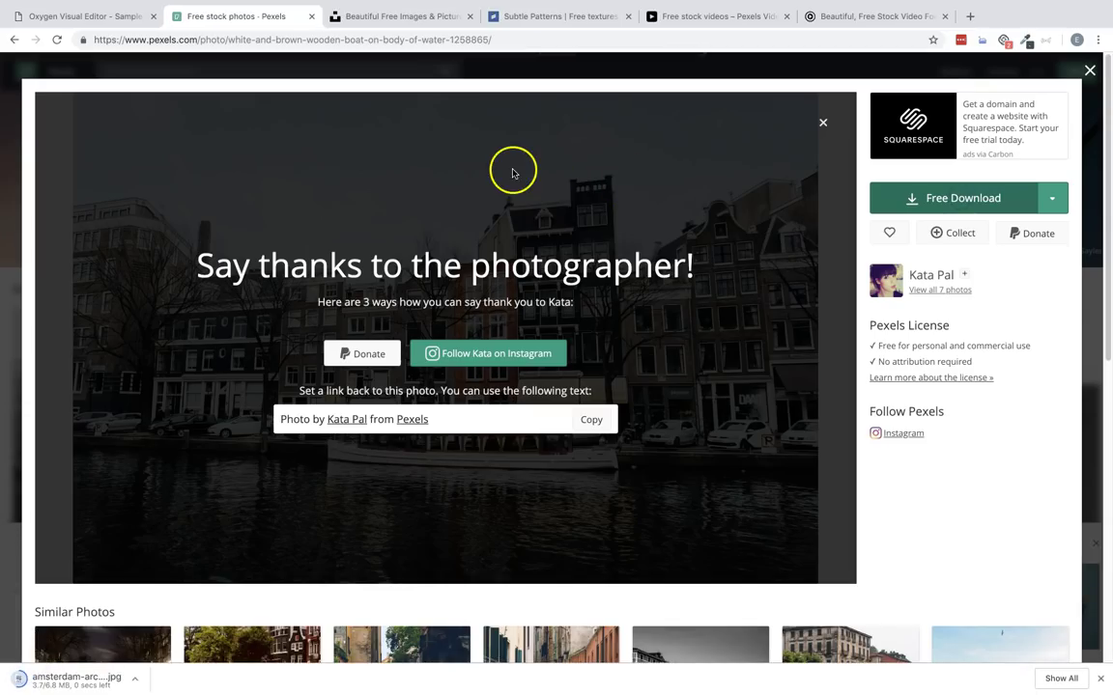
Upload the downloaded Amsterdam jpg into Select Image and apply it as the section background
{"action": "left_click", "coordinate": [82, 17]}
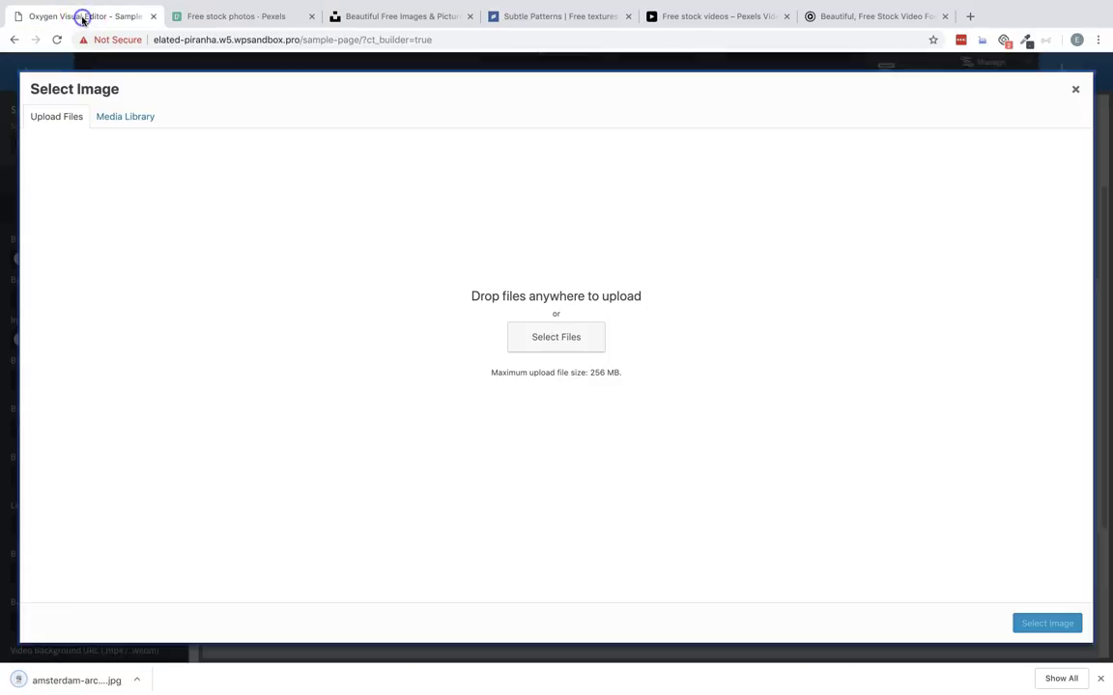
{"action": "left_click_drag", "start_coordinate": [53, 689], "coordinate": [395, 423]}
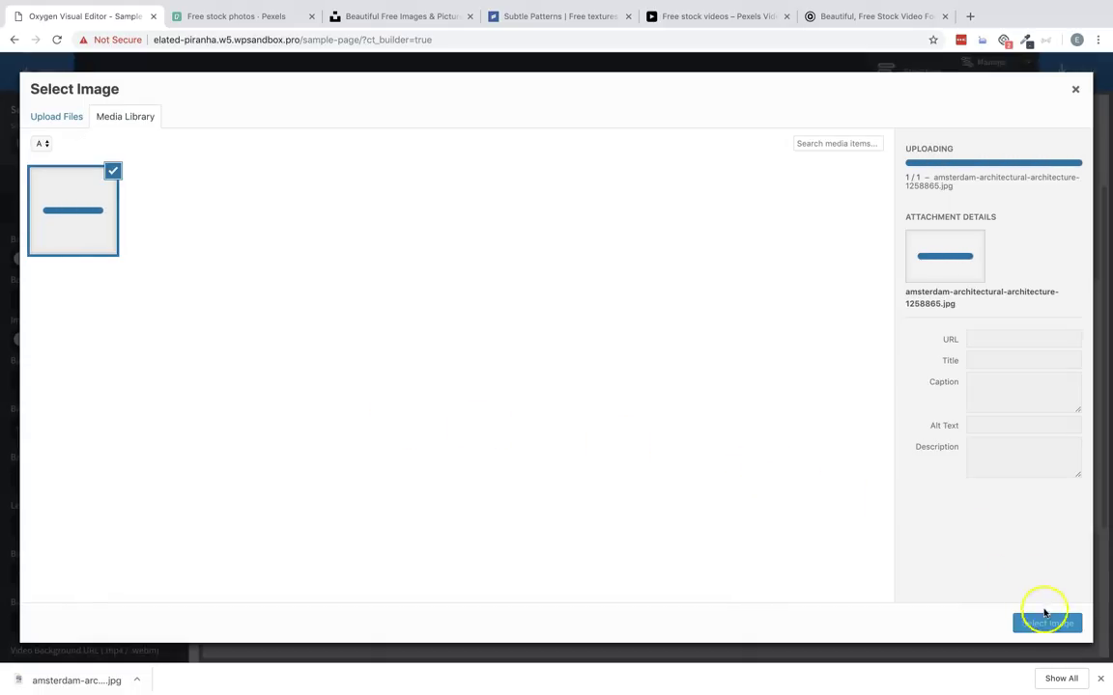
{"action": "left_click", "coordinate": [1046, 623]}
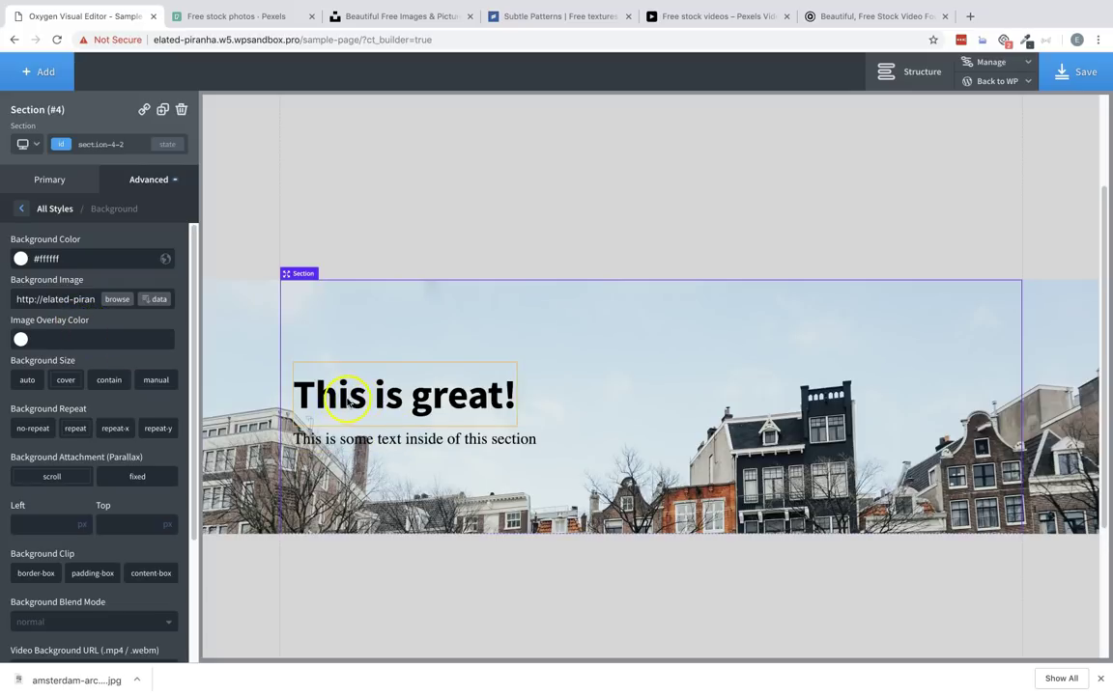
Make the 'This is great!' heading text white (#ffffff)
{"action": "left_click", "coordinate": [347, 400]}
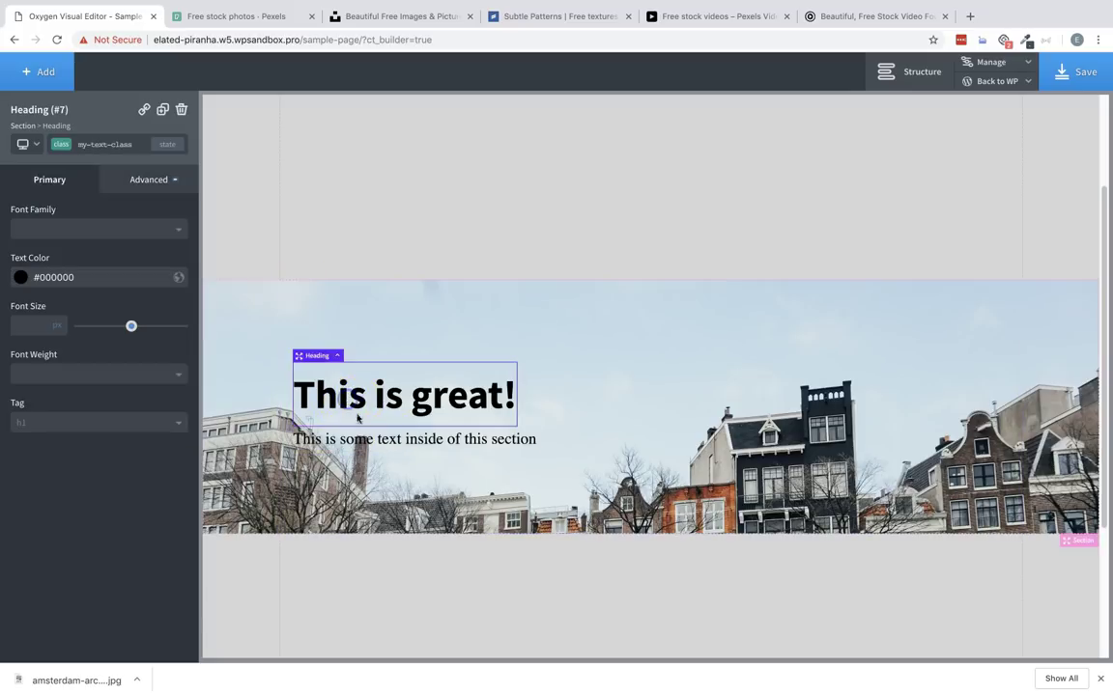
{"action": "left_click", "coordinate": [20, 278]}
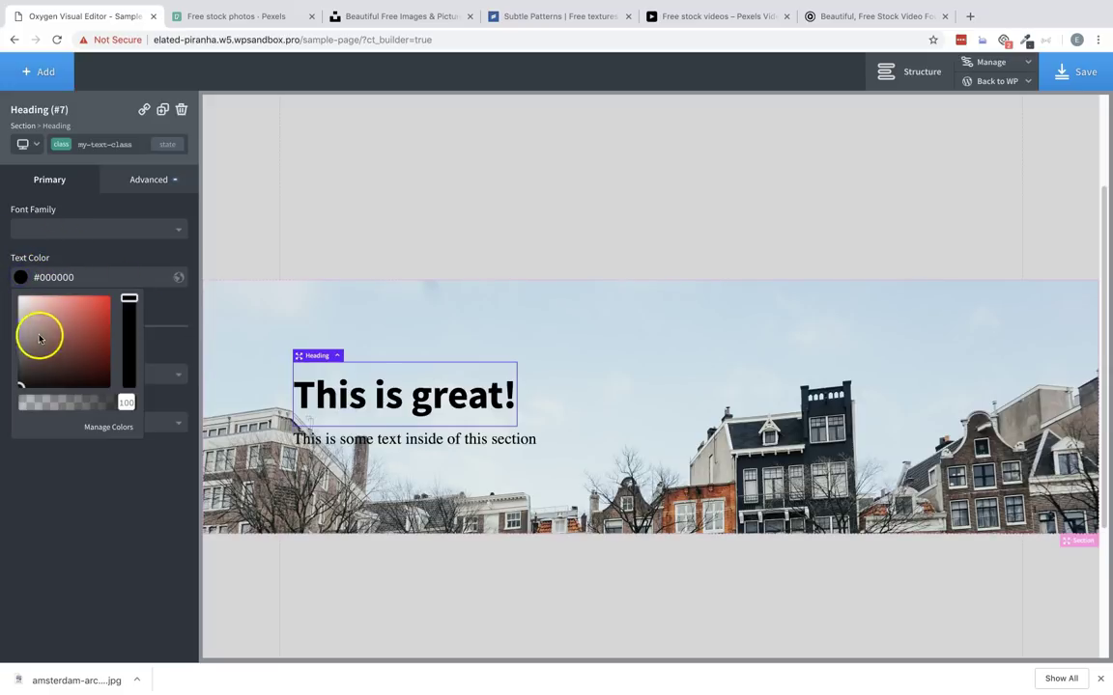
{"action": "left_click_drag", "start_coordinate": [36, 336], "coordinate": [19, 300]}
{"action": "left_click", "coordinate": [99, 457]}
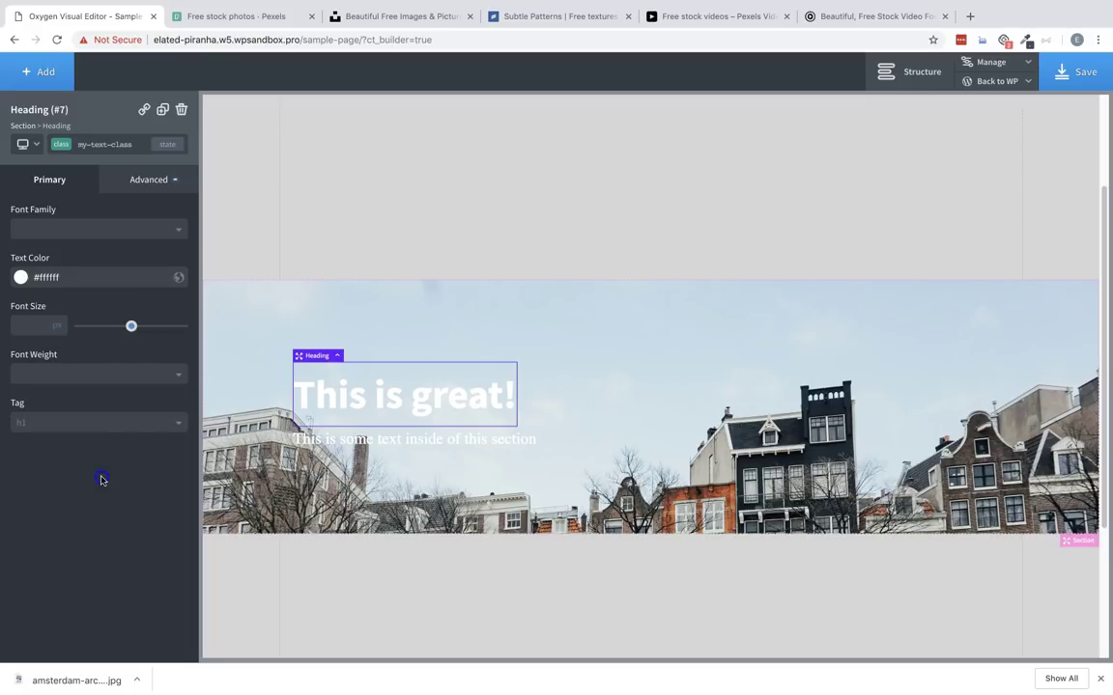
Give the section a black Image Overlay Color at 0.42 alpha, rgba(0,0,0,0.42)
{"action": "left_click", "coordinate": [361, 473]}
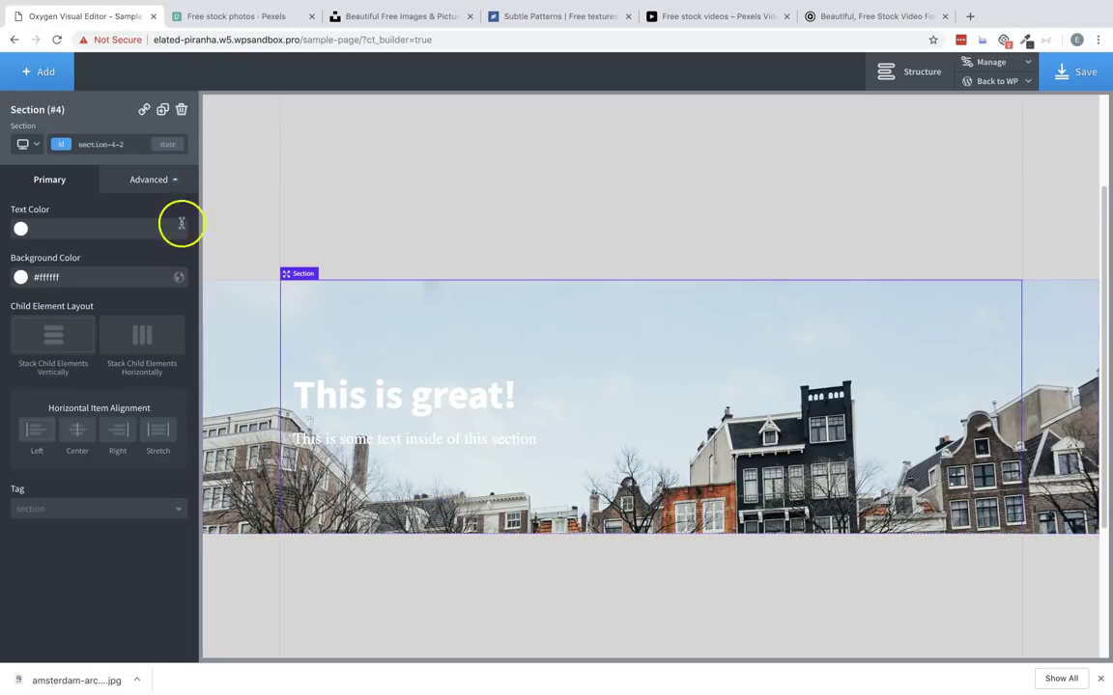
{"action": "left_click", "coordinate": [160, 180]}
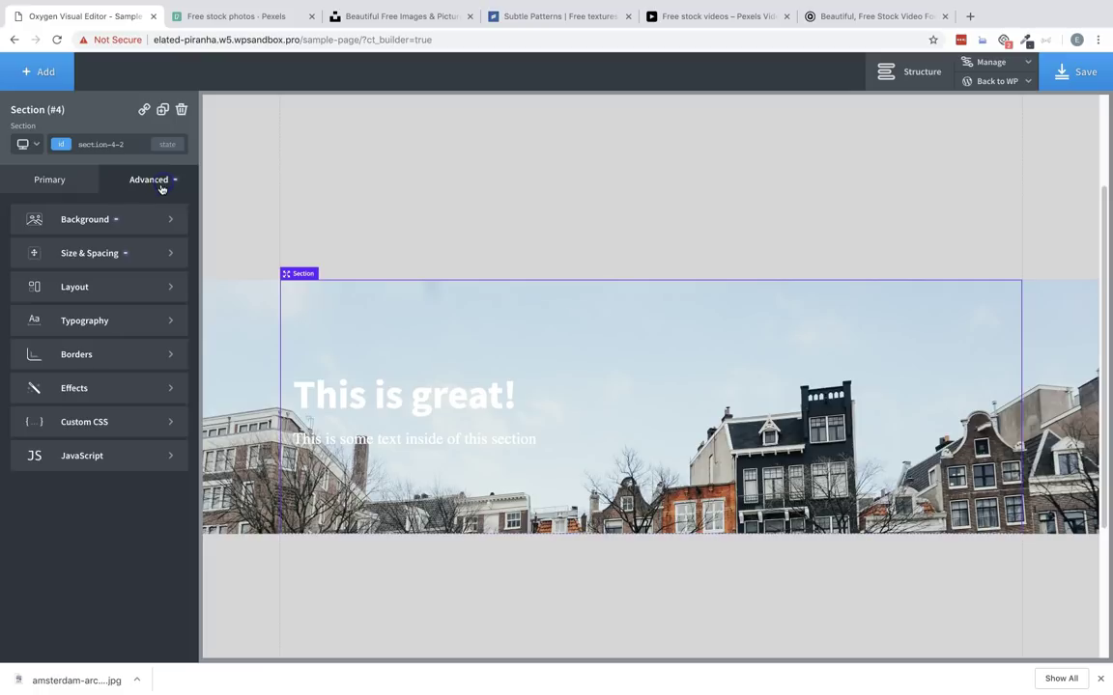
{"action": "left_click", "coordinate": [123, 226]}
{"action": "left_click", "coordinate": [20, 341]}
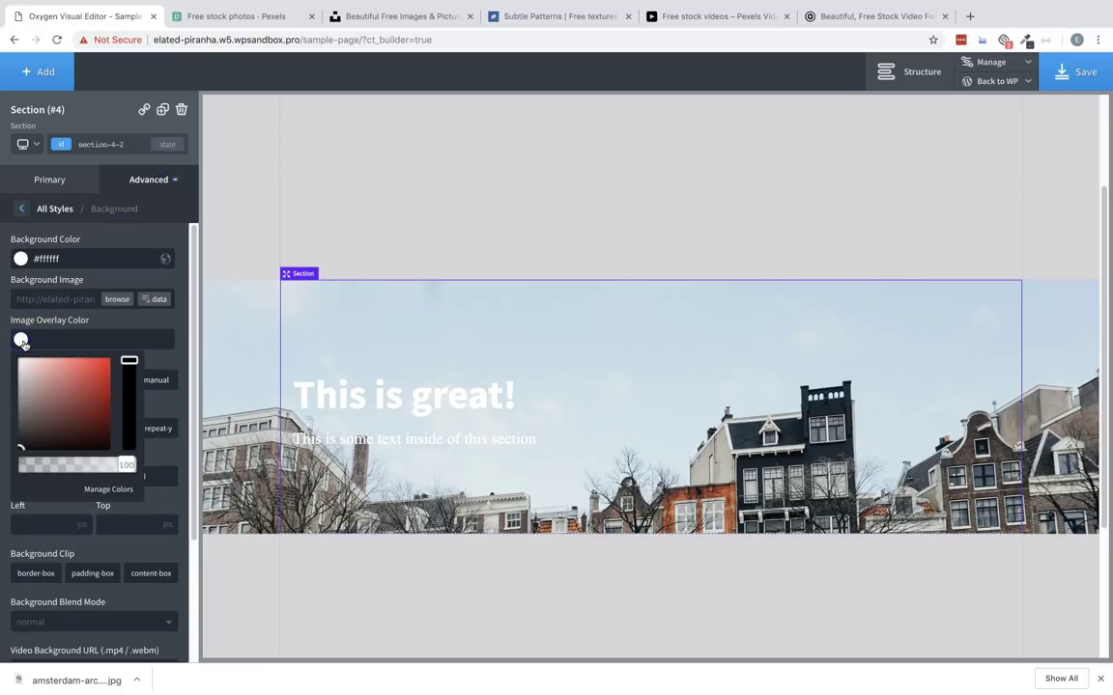
{"action": "left_click_drag", "start_coordinate": [32, 375], "coordinate": [17, 450]}
{"action": "left_click", "coordinate": [146, 460]}
{"action": "left_click", "coordinate": [30, 345]}
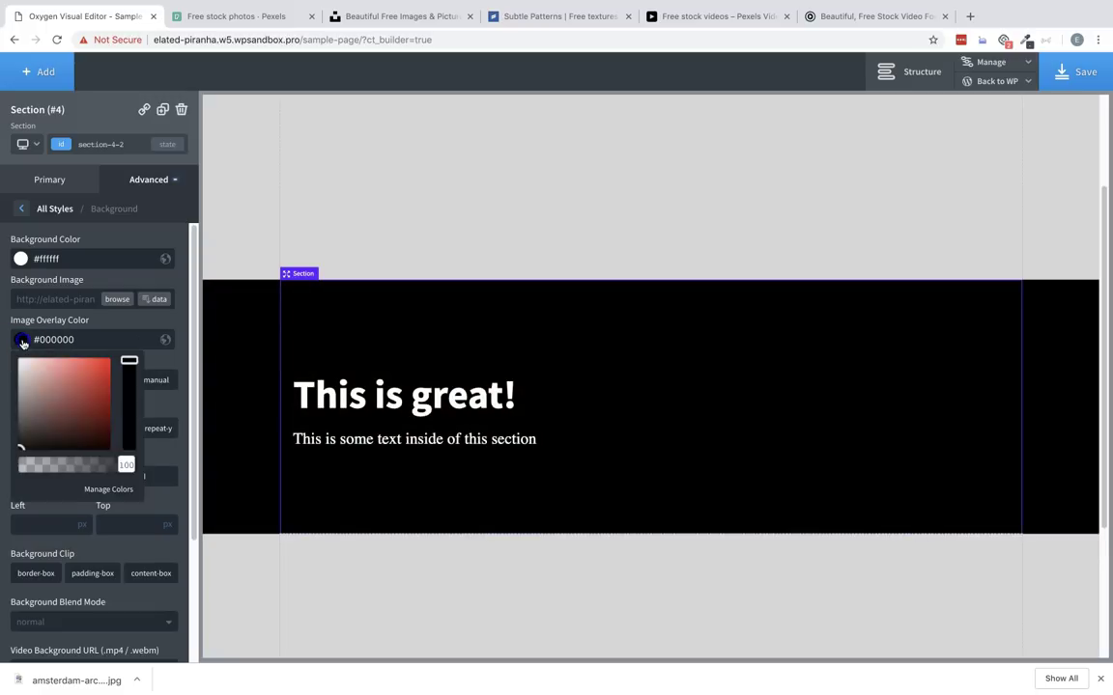
{"action": "left_click_drag", "start_coordinate": [126, 464], "coordinate": [77, 479]}
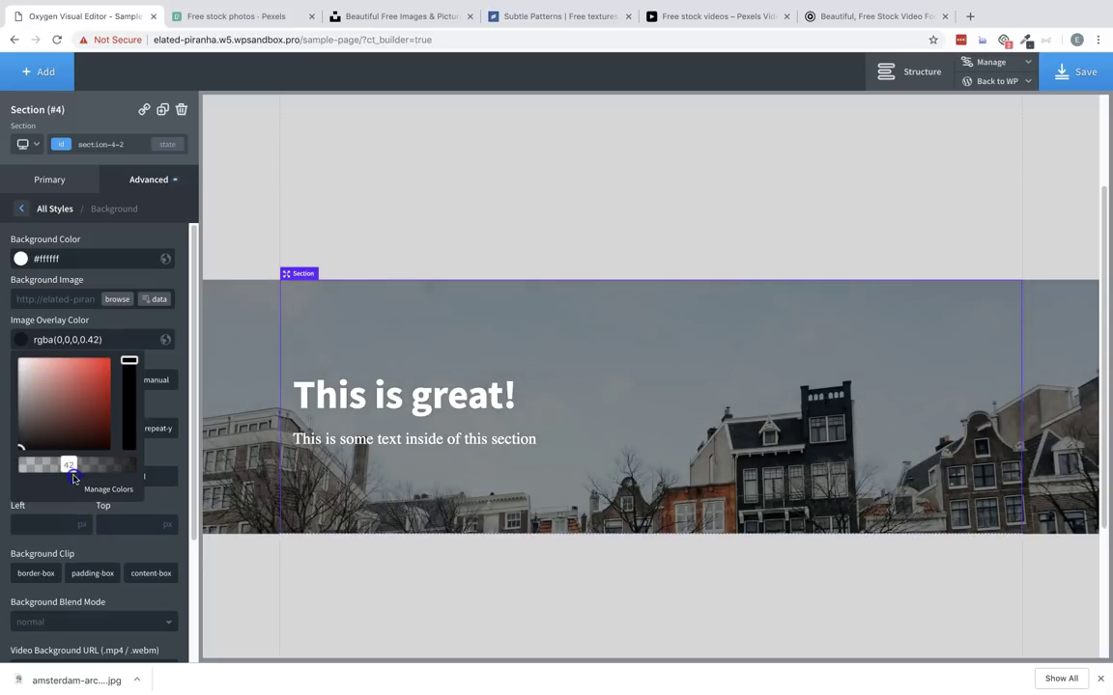
{"action": "left_click", "coordinate": [122, 340]}
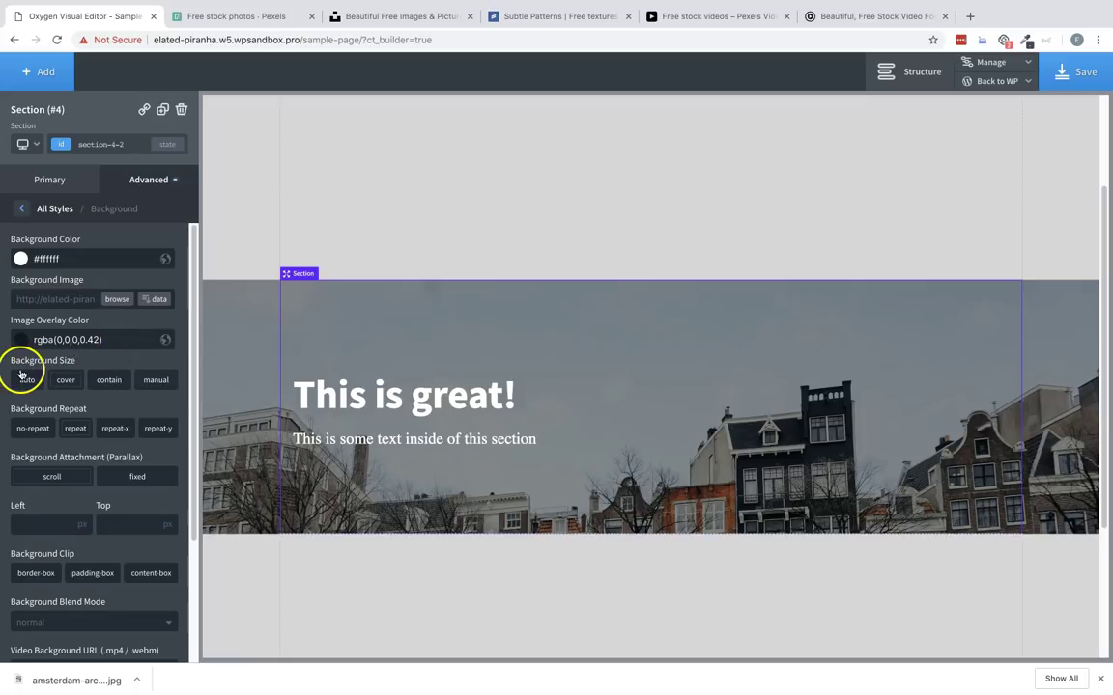
Set the Amsterdam photo's Background Size to 'cover' after comparing options, then go to Subtle Patterns
{"action": "left_click", "coordinate": [59, 386]}
{"action": "left_click", "coordinate": [60, 382]}
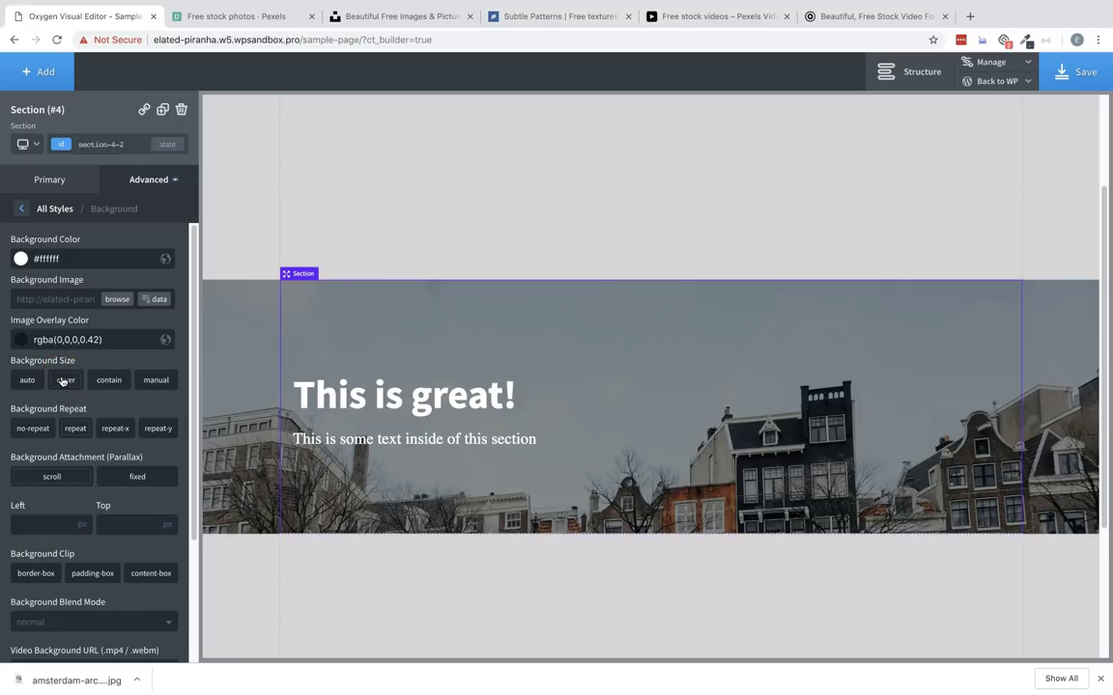
{"action": "left_click", "coordinate": [112, 382]}
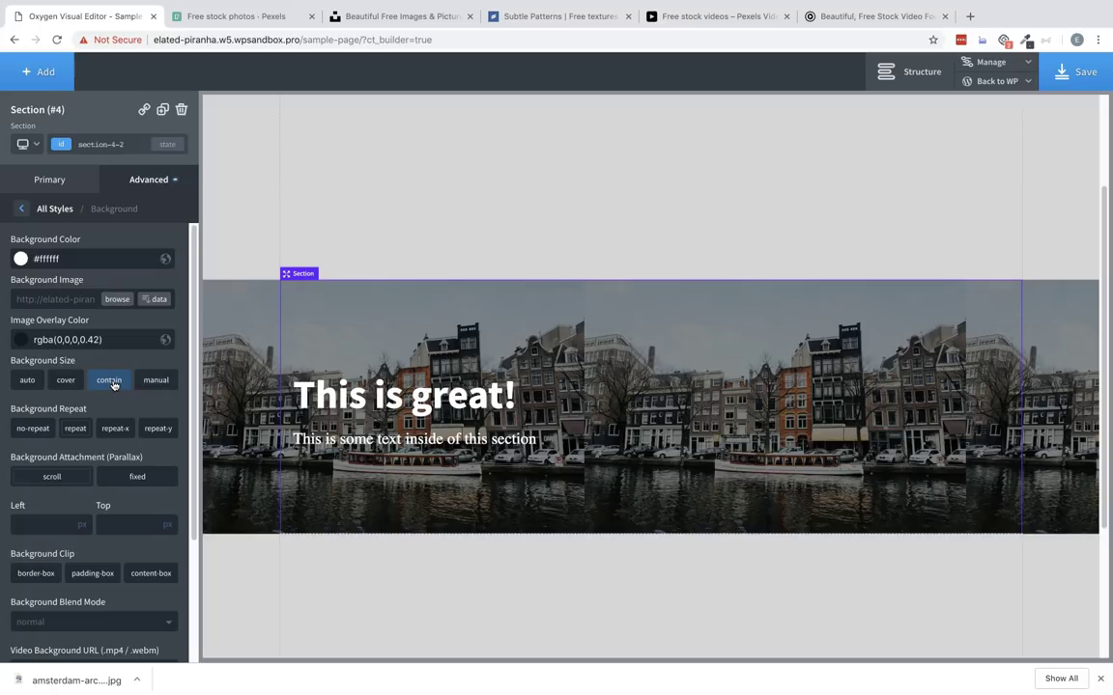
{"action": "left_click", "coordinate": [156, 382]}
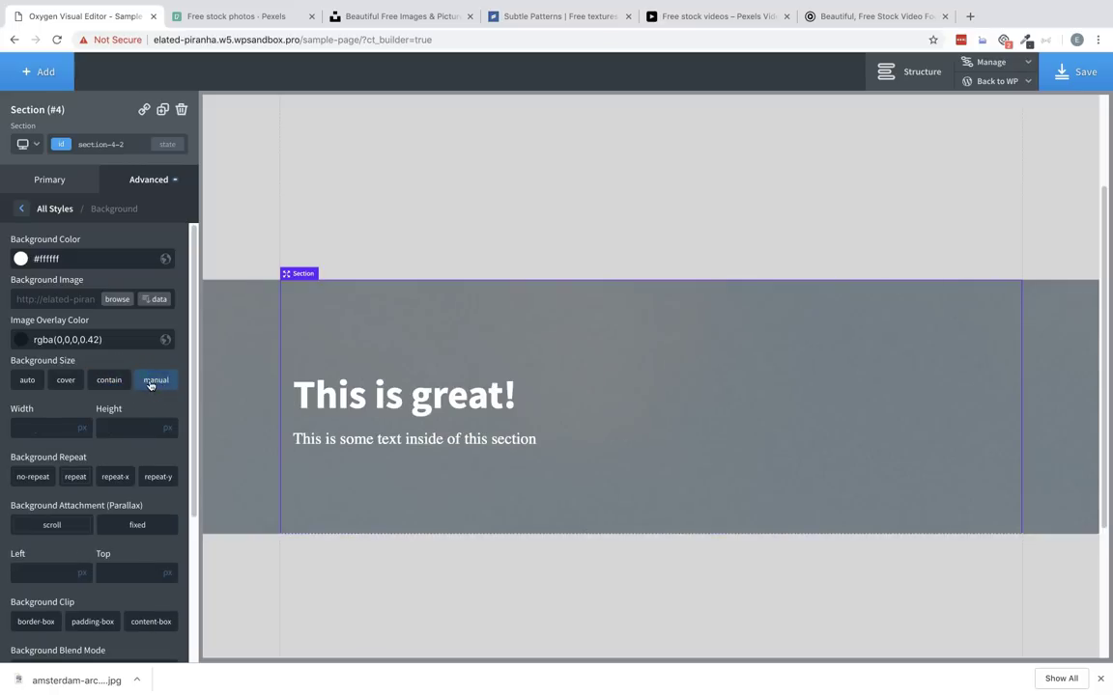
{"action": "left_click", "coordinate": [26, 381]}
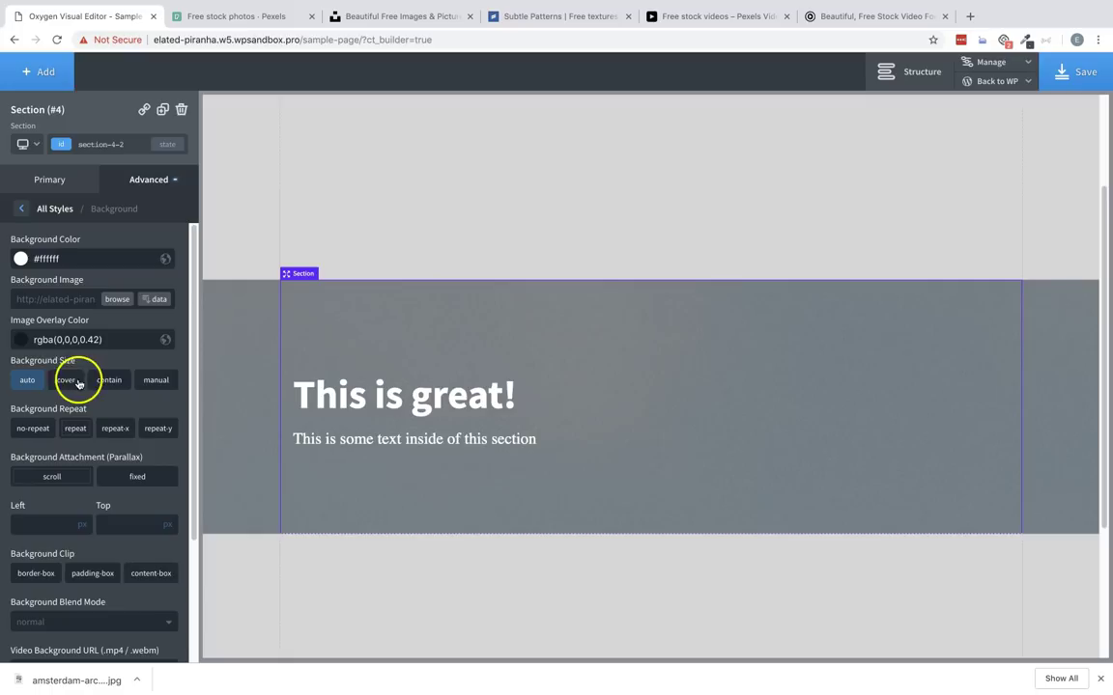
{"action": "left_click", "coordinate": [68, 383]}
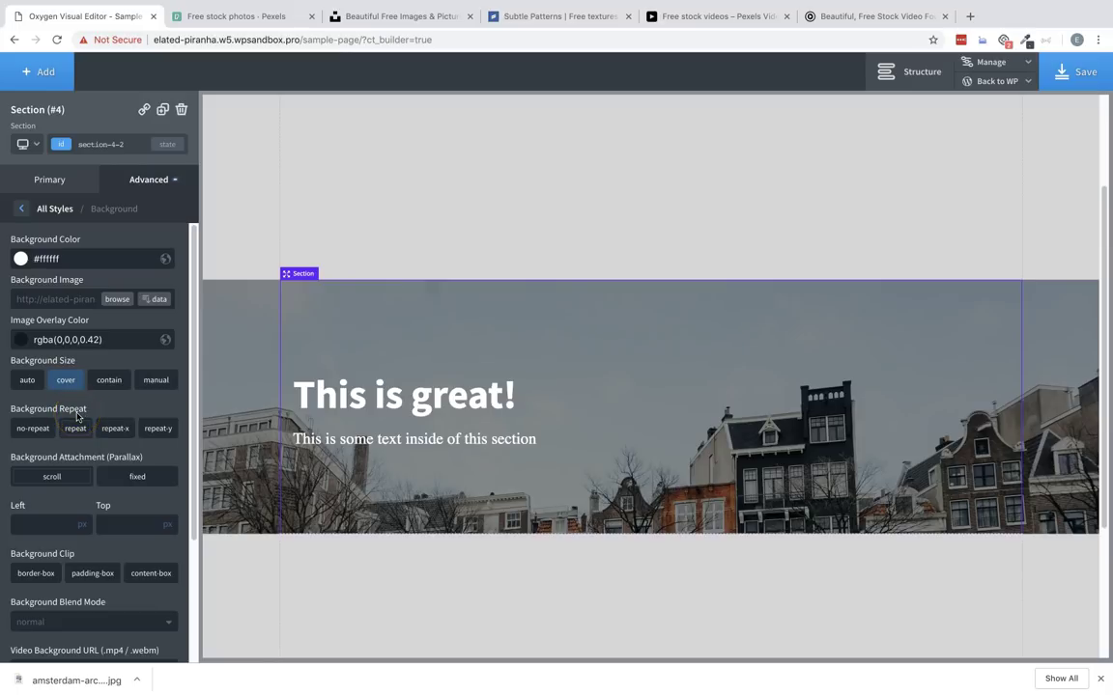
{"action": "left_click", "coordinate": [545, 19]}
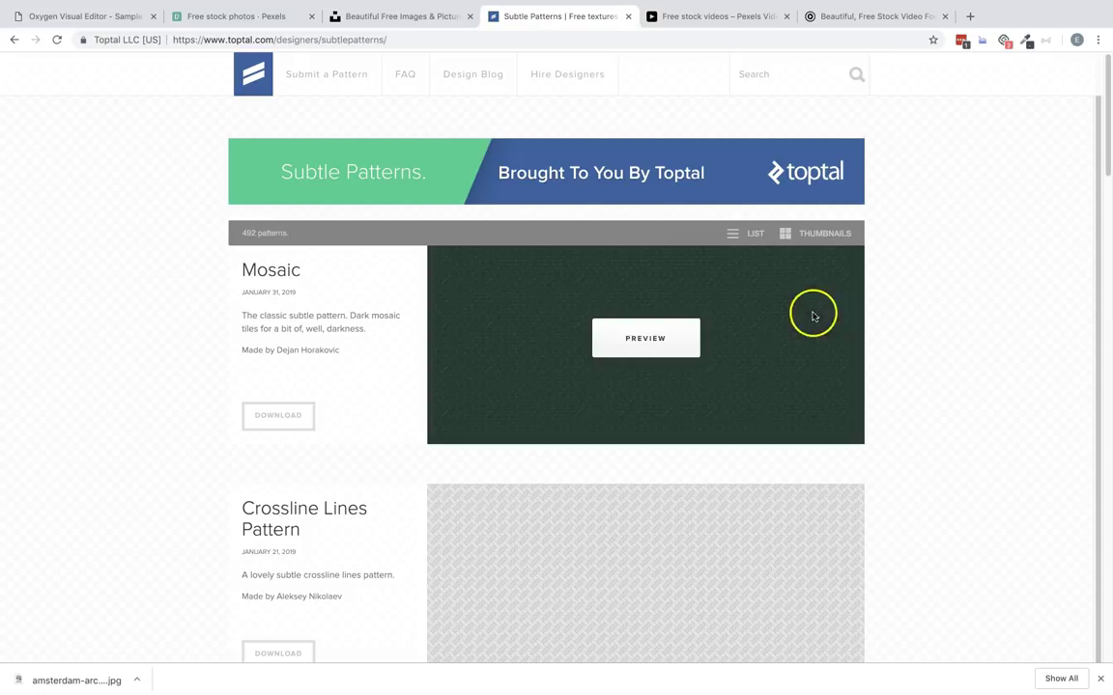
Download the Morocco Pattern from Subtle Patterns and open morocco (2).zip
{"action": "scroll", "coordinate": [908, 340], "scroll_direction": "down", "scroll_amount": 8}
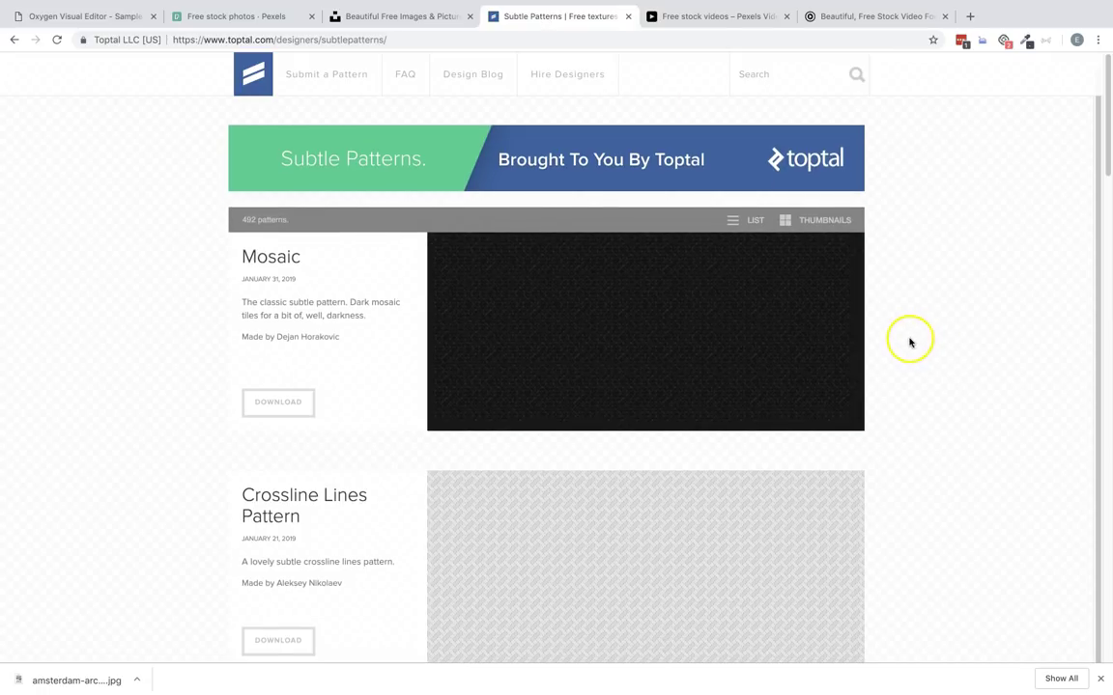
{"action": "scroll", "coordinate": [870, 331], "scroll_direction": "down", "scroll_amount": 2}
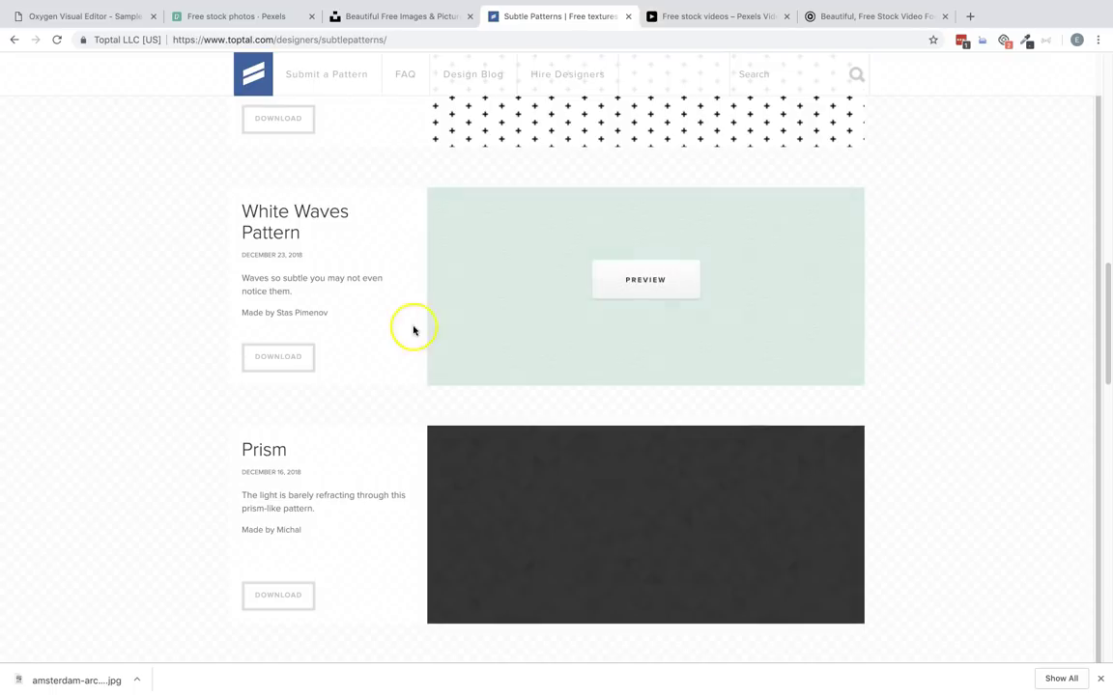
{"action": "scroll", "coordinate": [573, 391], "scroll_direction": "down", "scroll_amount": 10}
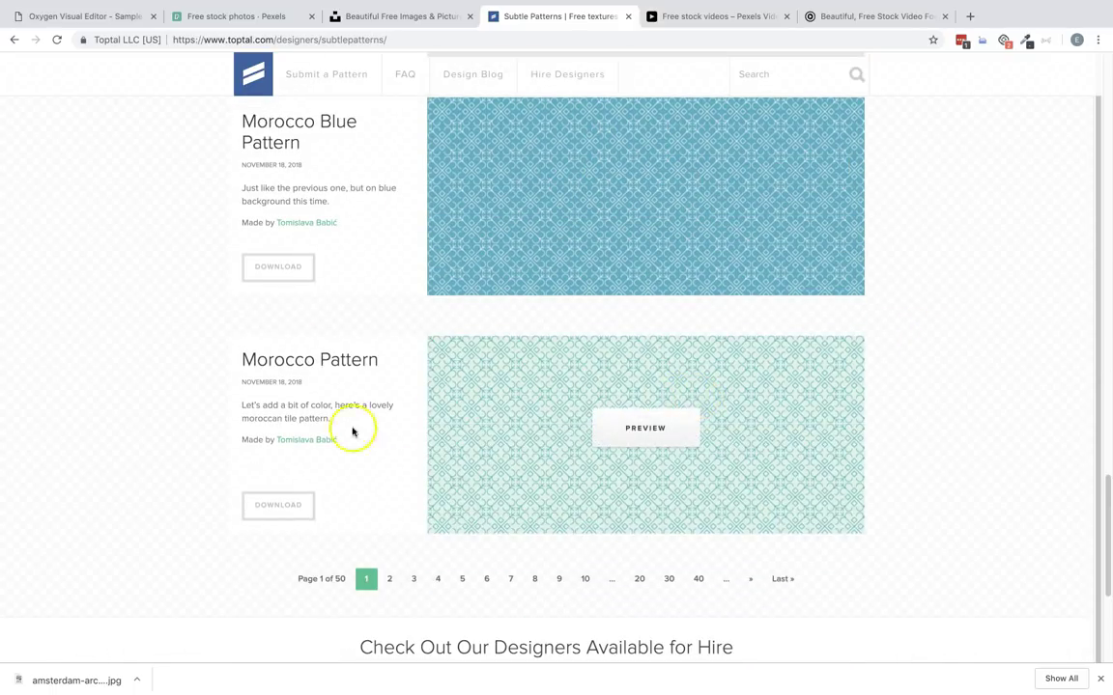
{"action": "left_click", "coordinate": [273, 512]}
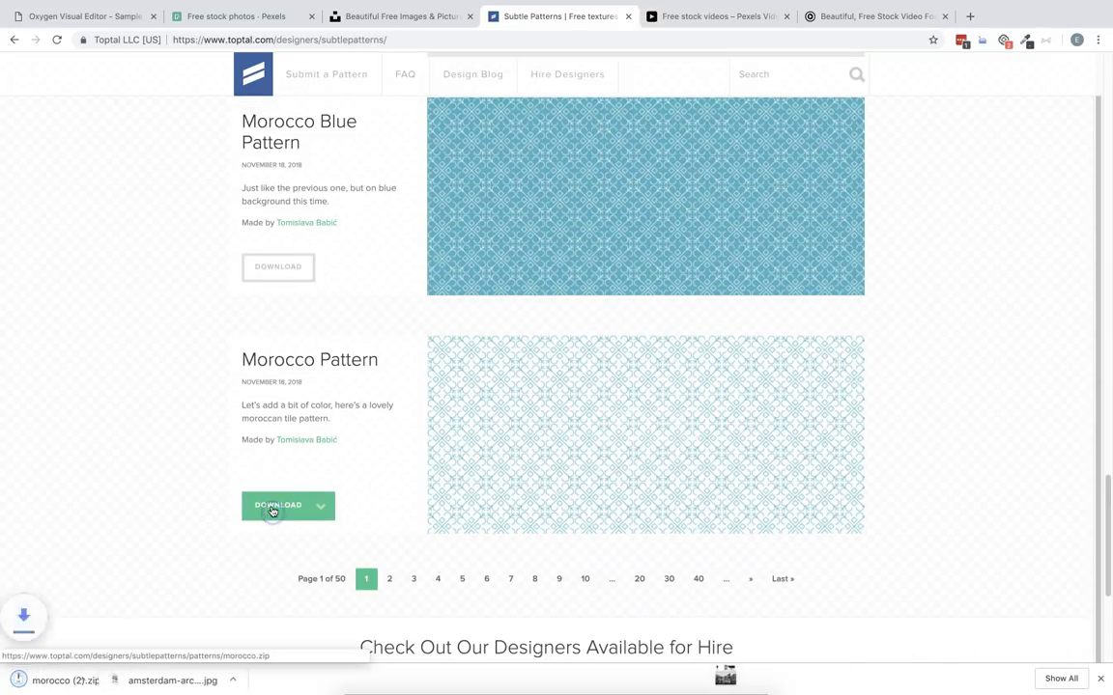
{"action": "left_click", "coordinate": [73, 682]}
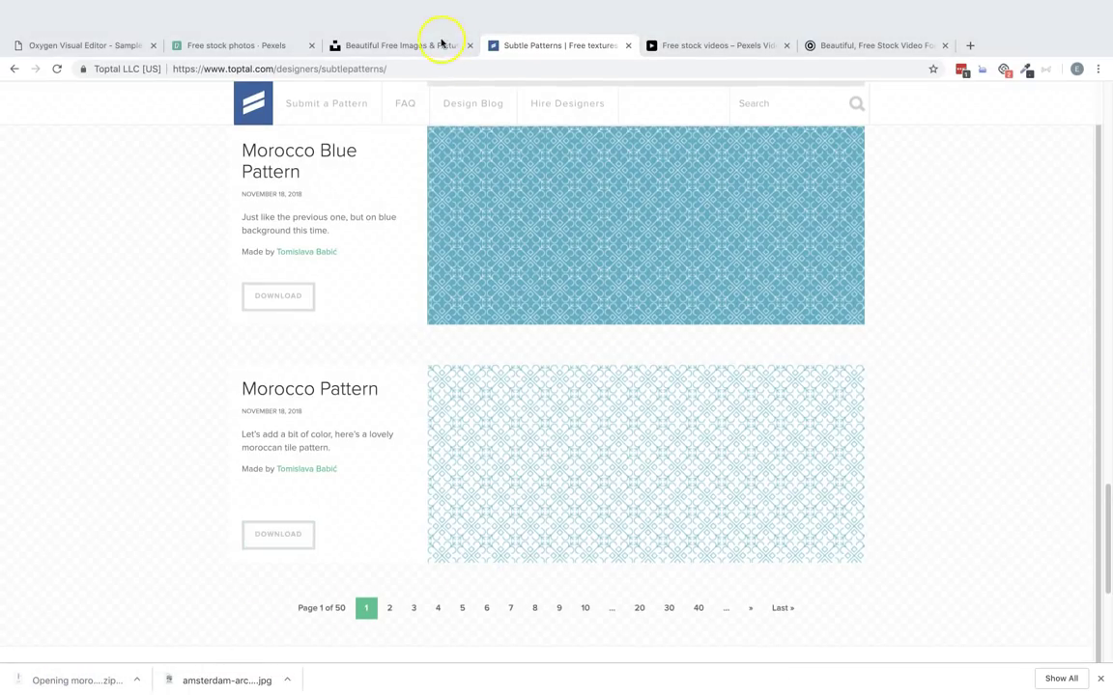
Upload morocco.png and set it as the section's background image
{"action": "left_click", "coordinate": [95, 46]}
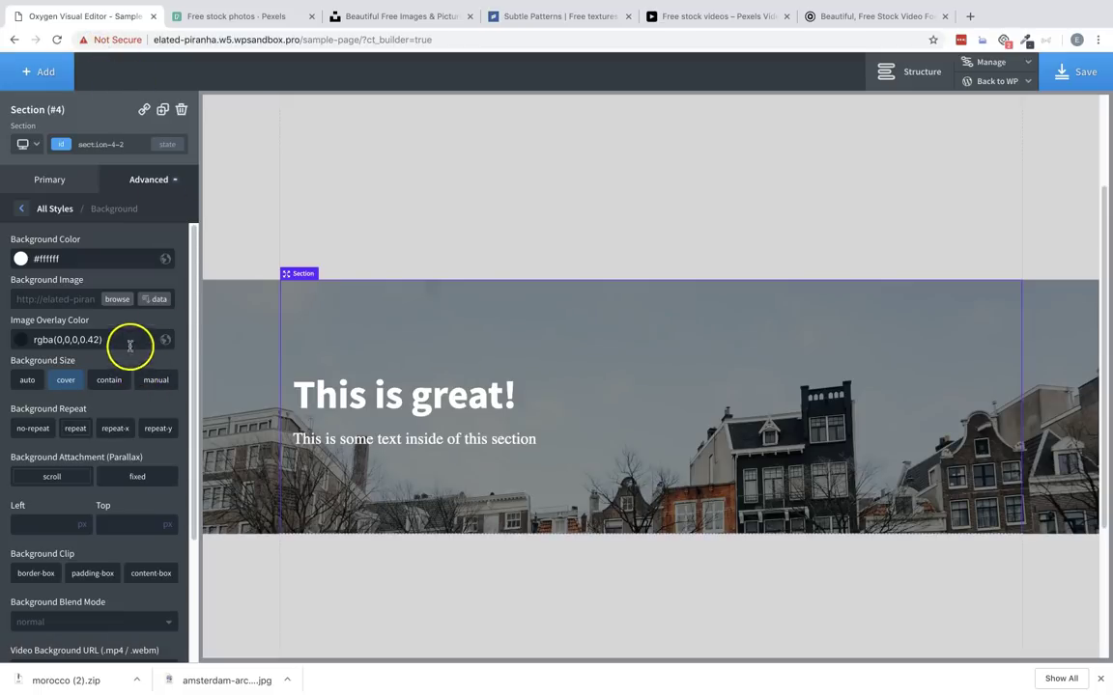
{"action": "left_click", "coordinate": [117, 299]}
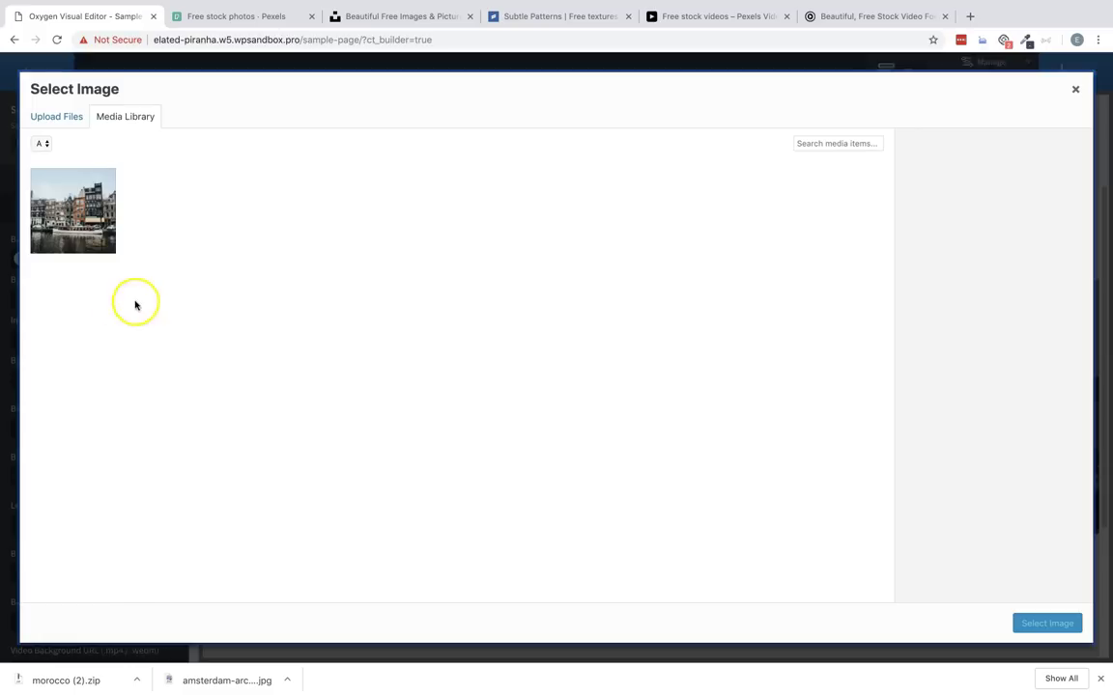
{"action": "left_click", "coordinate": [64, 117]}
{"action": "left_click", "coordinate": [569, 338]}
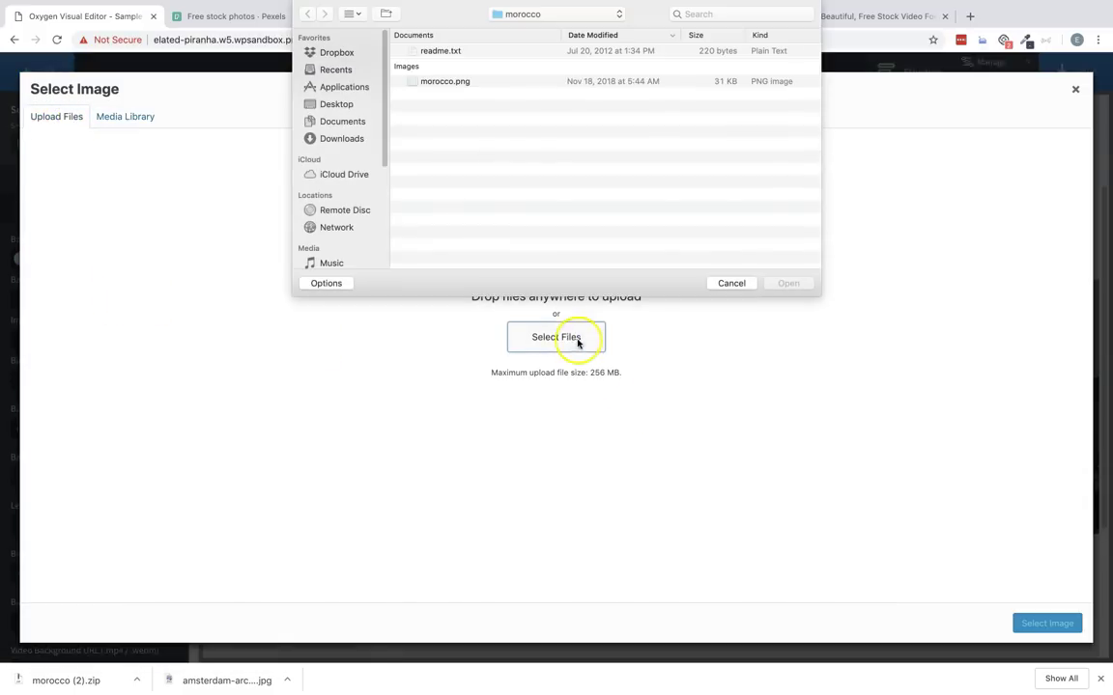
{"action": "left_click", "coordinate": [455, 82]}
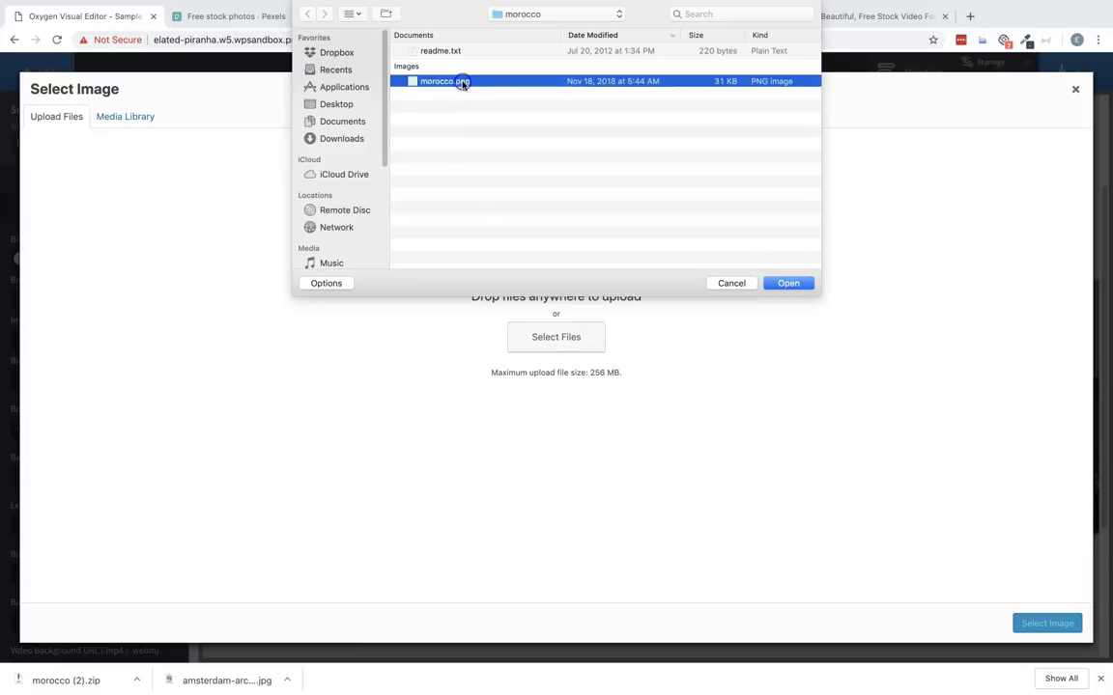
{"action": "left_click", "coordinate": [799, 283]}
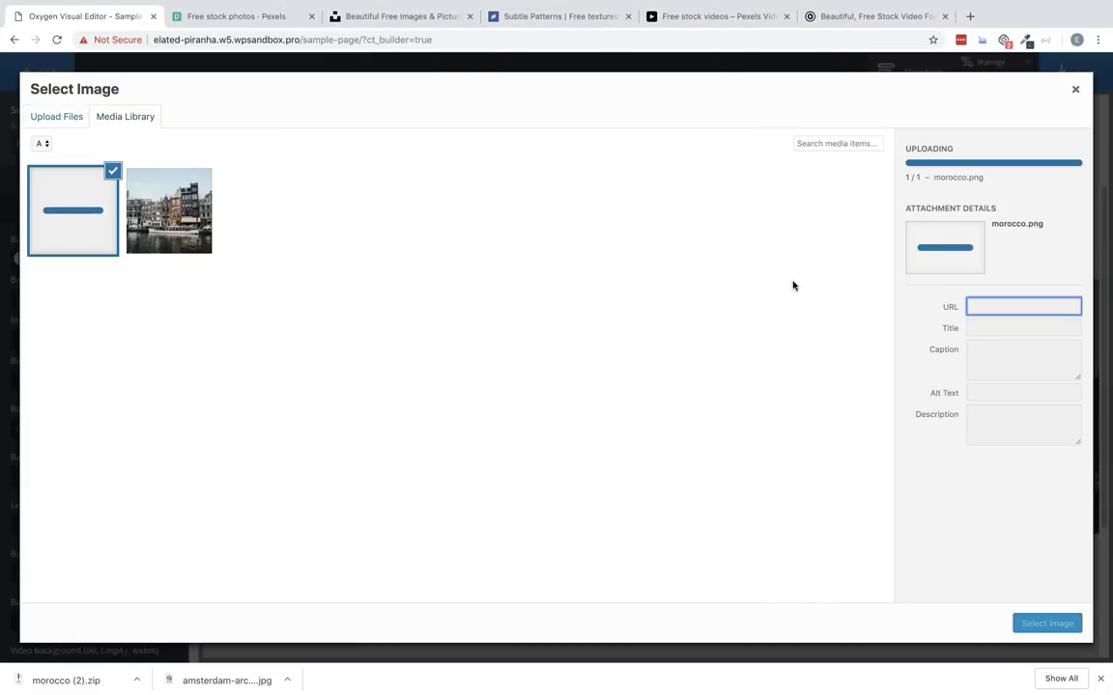
{"action": "left_click", "coordinate": [1033, 624]}
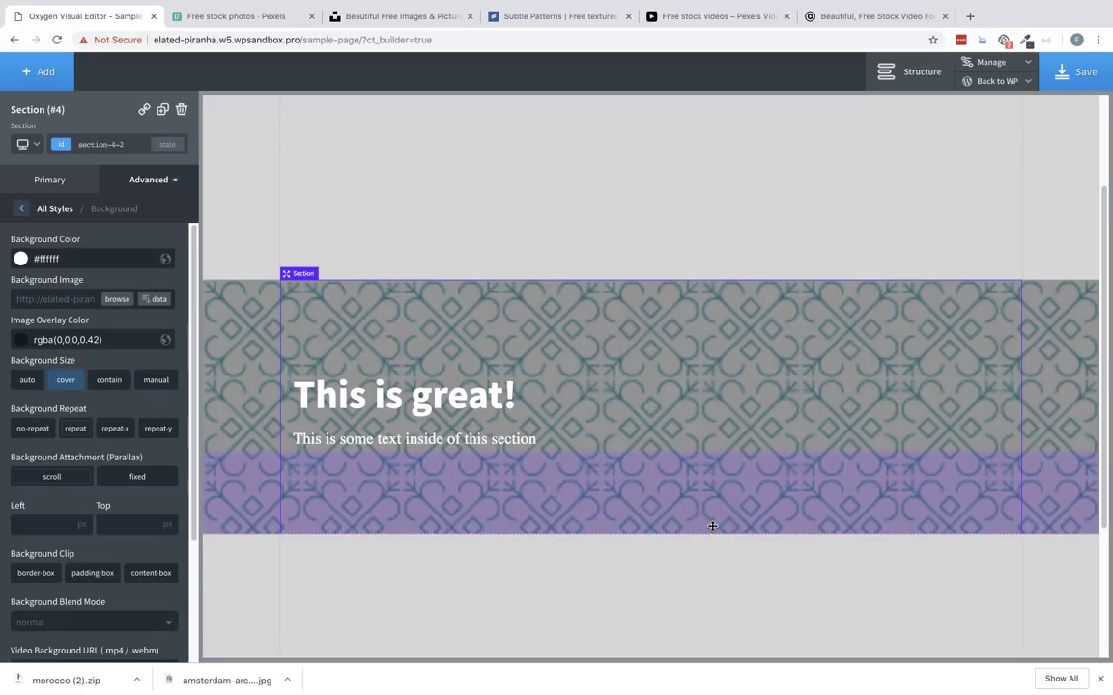
Set the Morocco pattern's Background Size to 'auto' and Background Repeat to 'no-repeat'
{"action": "mouse_move", "coordinate": [712, 526]}
{"action": "left_mouse_down"}
{"action": "mouse_move", "coordinate": [837, 397]}
{"action": "mouse_move", "coordinate": [701, 351]}
{"action": "mouse_move", "coordinate": [785, 427]}
{"action": "mouse_move", "coordinate": [752, 346]}
{"action": "left_mouse_up"}
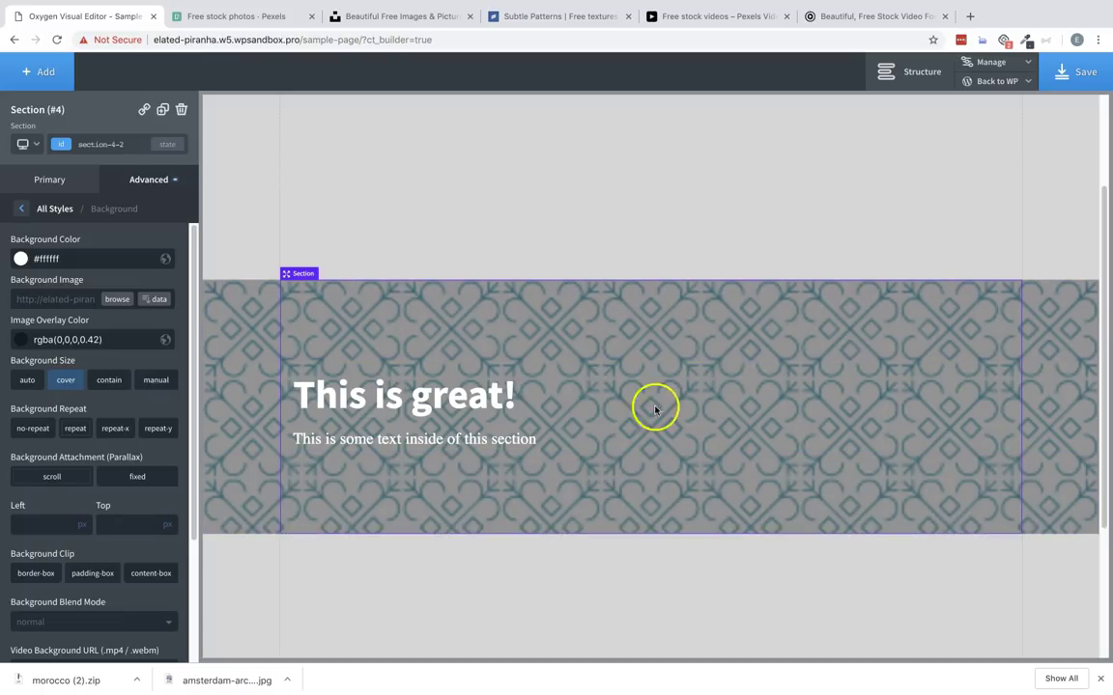
{"action": "left_click", "coordinate": [28, 384]}
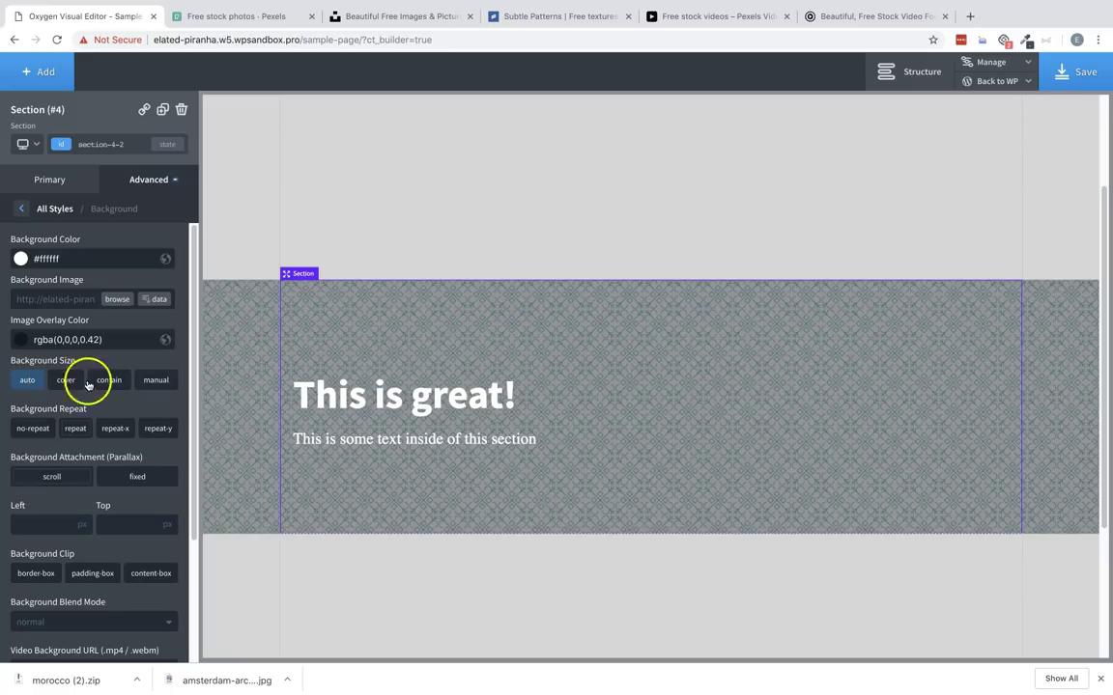
{"action": "left_click", "coordinate": [147, 383]}
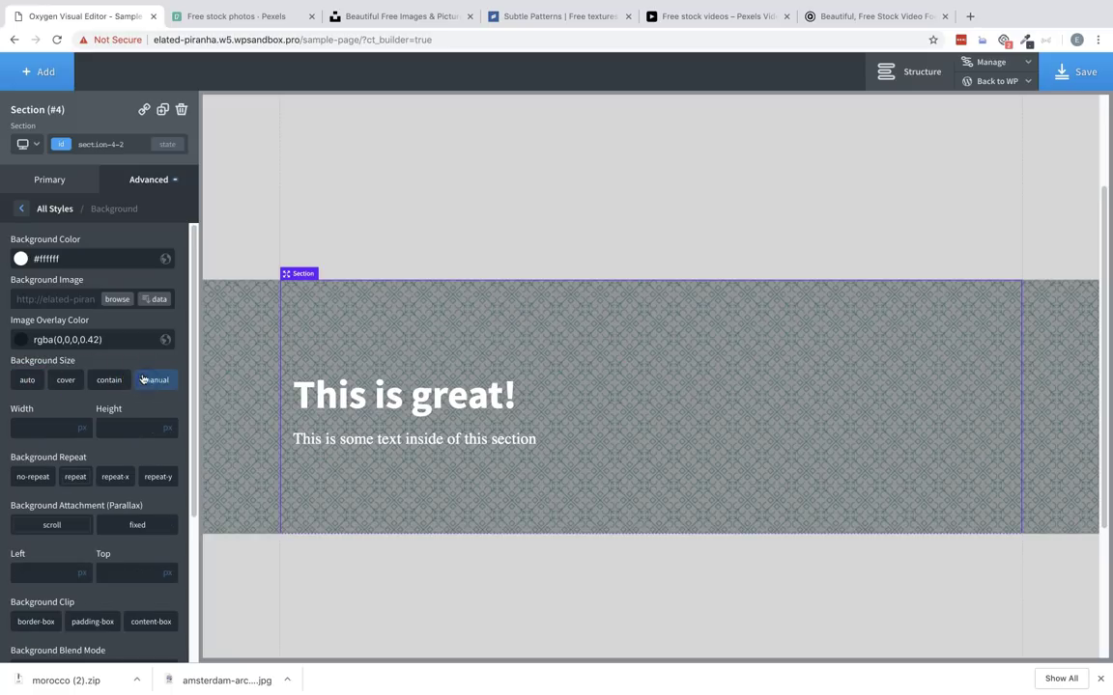
{"action": "left_click", "coordinate": [28, 381]}
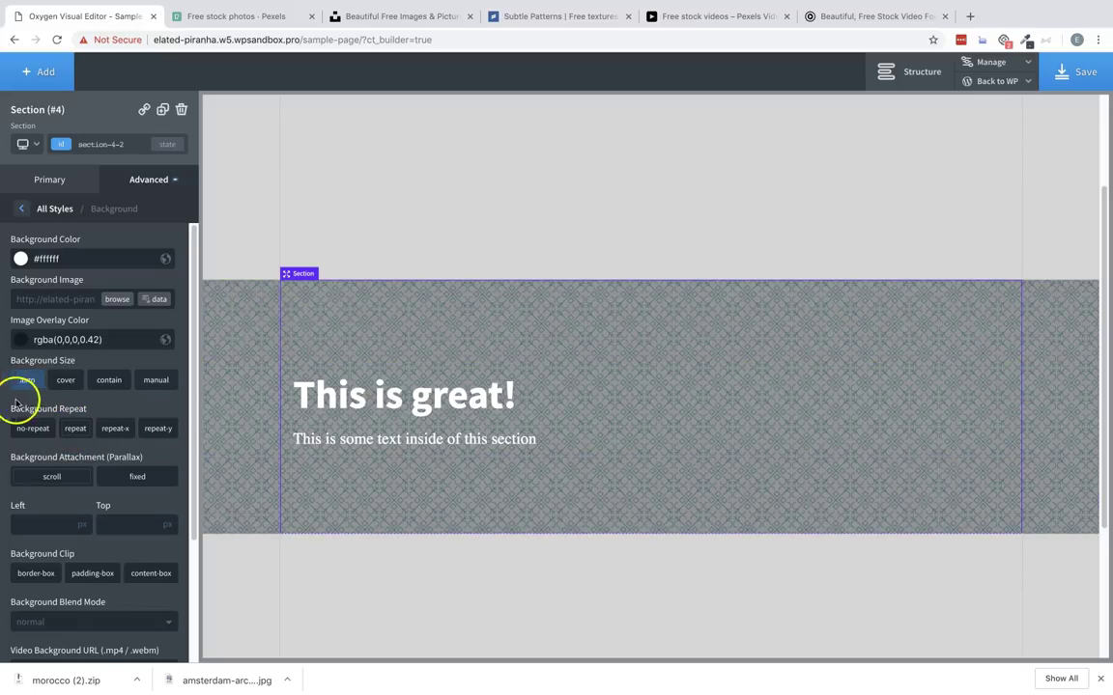
{"action": "left_click", "coordinate": [28, 429]}
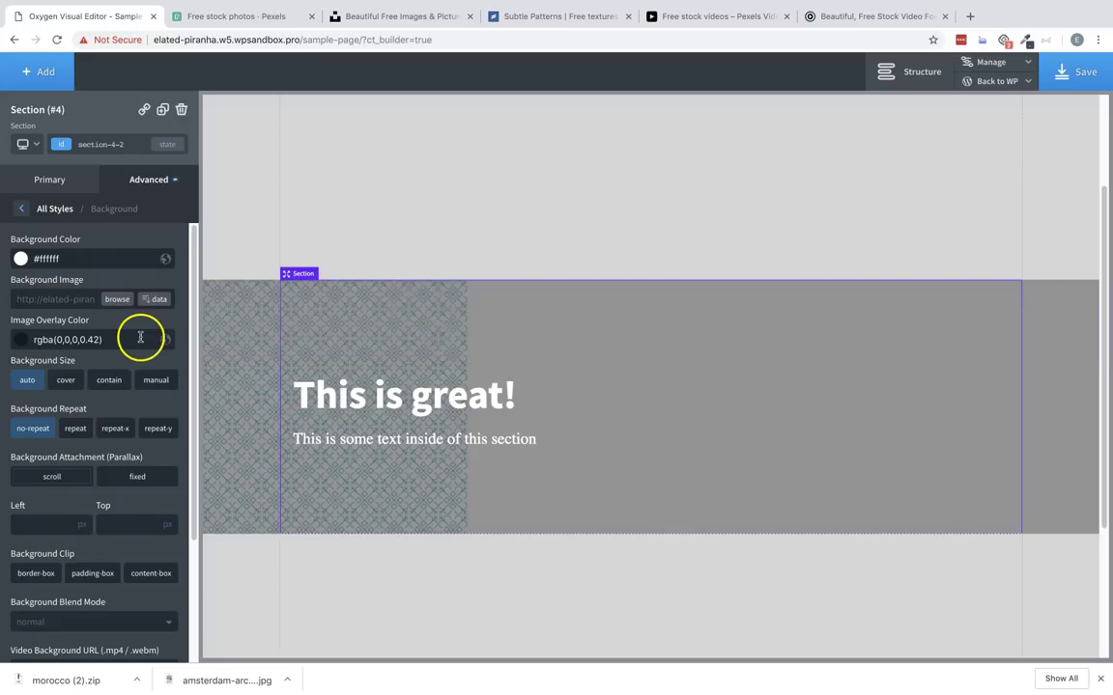
Delete the Image Overlay Color value and set Background Repeat to 'repeat' after trying repeat-x and repeat-y
{"action": "left_click_drag", "start_coordinate": [112, 335], "coordinate": [22, 345]}
{"action": "key", "text": "BackSpace"}
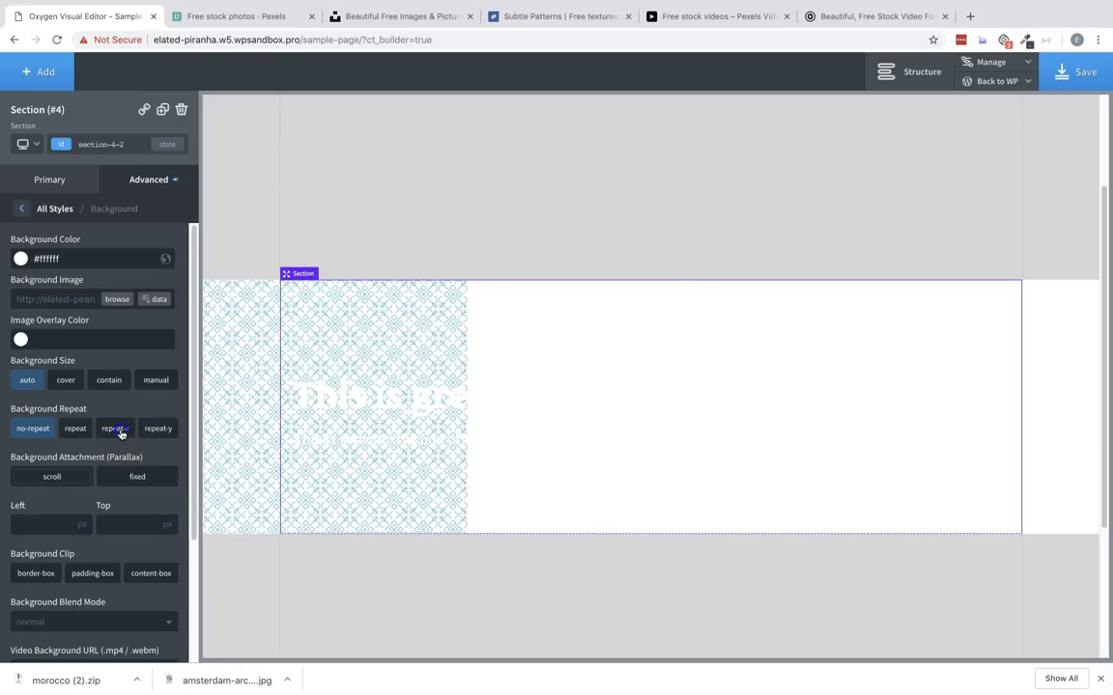
{"action": "left_click", "coordinate": [122, 431]}
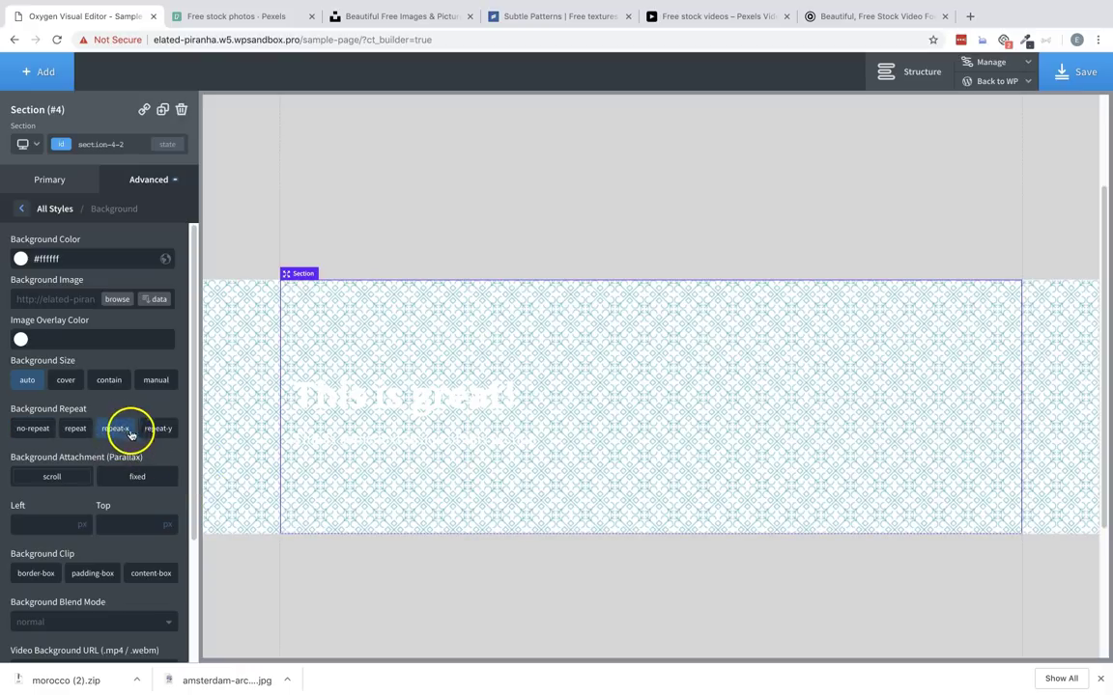
{"action": "left_click", "coordinate": [159, 429]}
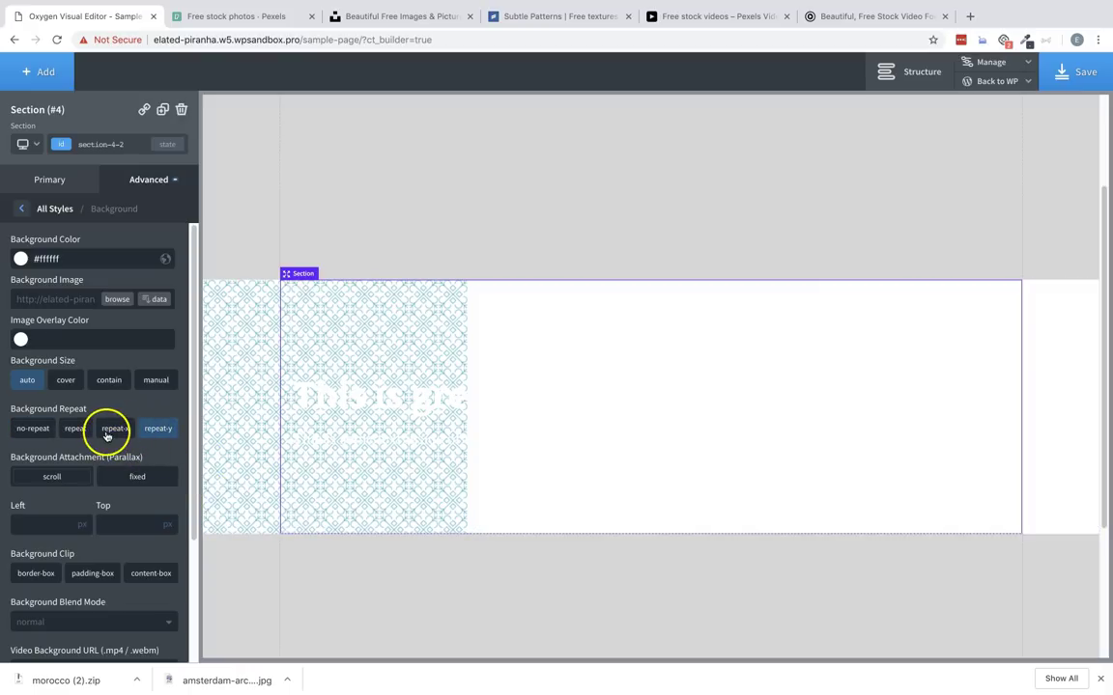
{"action": "left_click", "coordinate": [75, 429]}
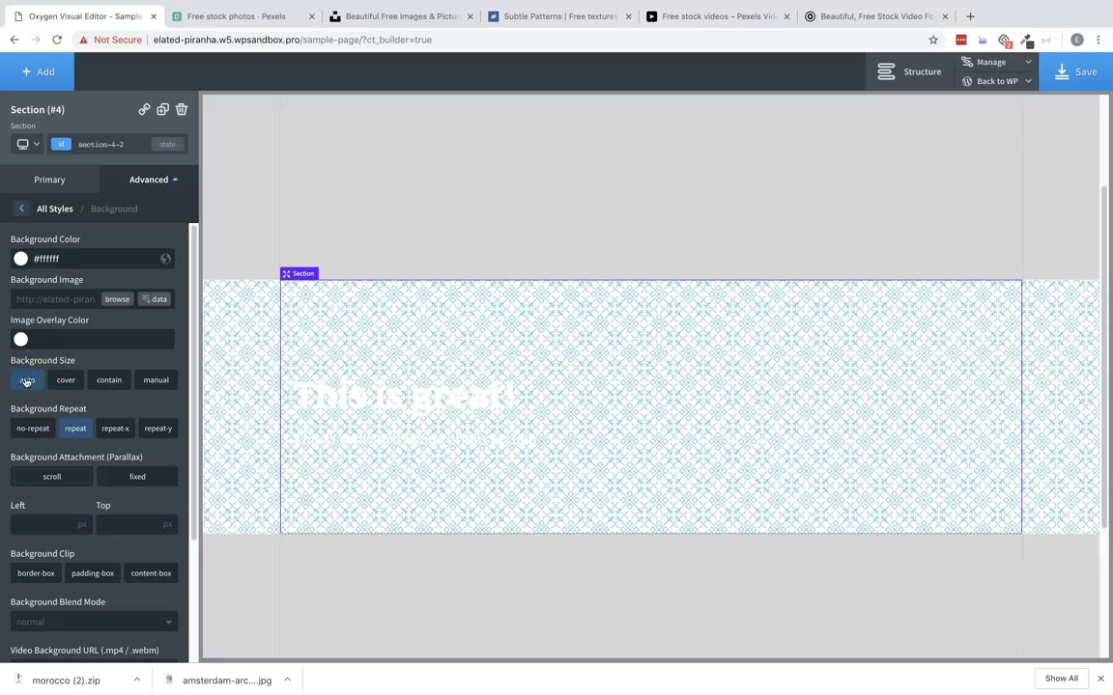
{"action": "left_click", "coordinate": [24, 382]}
Reselect the Amsterdam photo as background, set its size to 'cover' and turn repeat off
{"action": "left_click", "coordinate": [118, 301]}
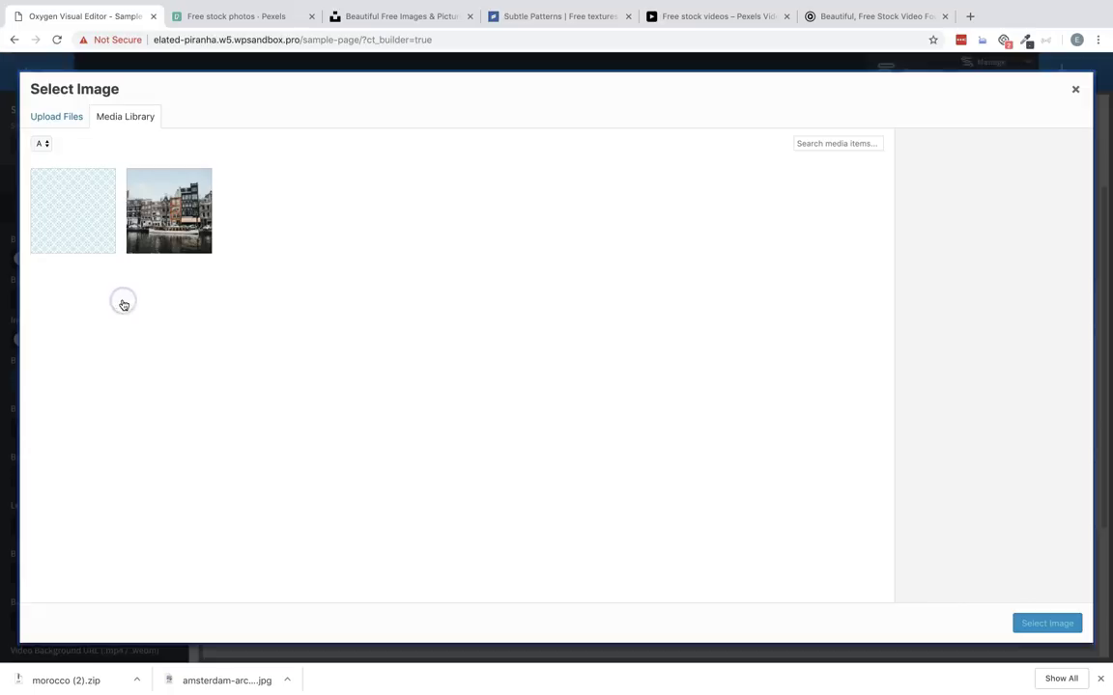
{"action": "left_click", "coordinate": [162, 217]}
{"action": "left_click", "coordinate": [1047, 623]}
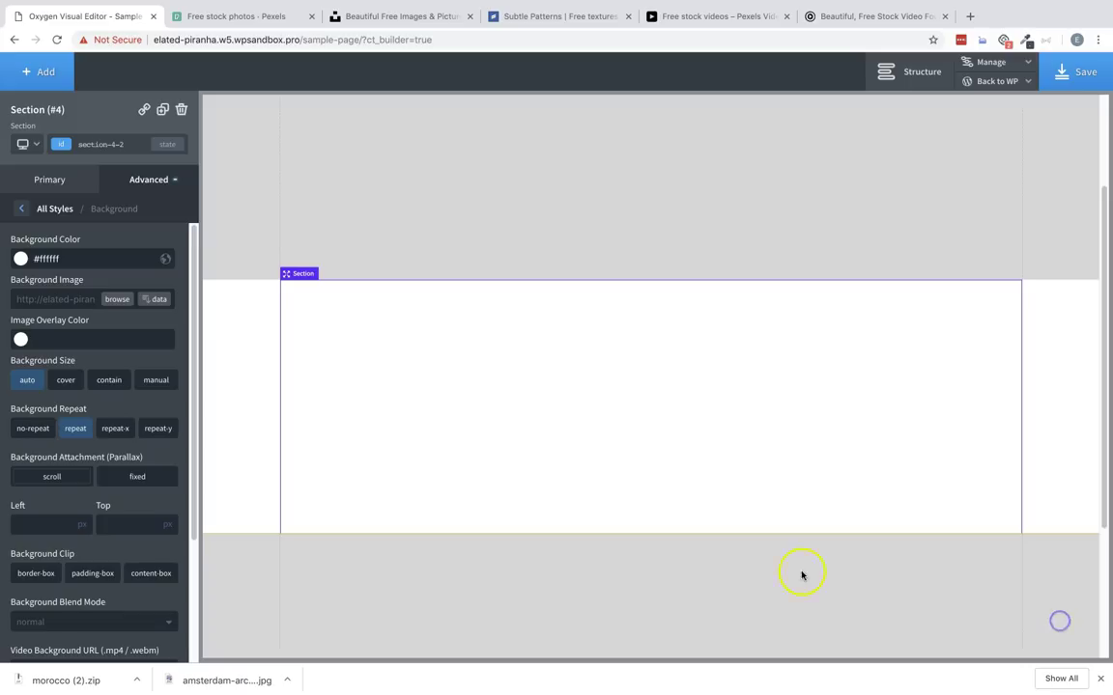
{"action": "left_click", "coordinate": [65, 381]}
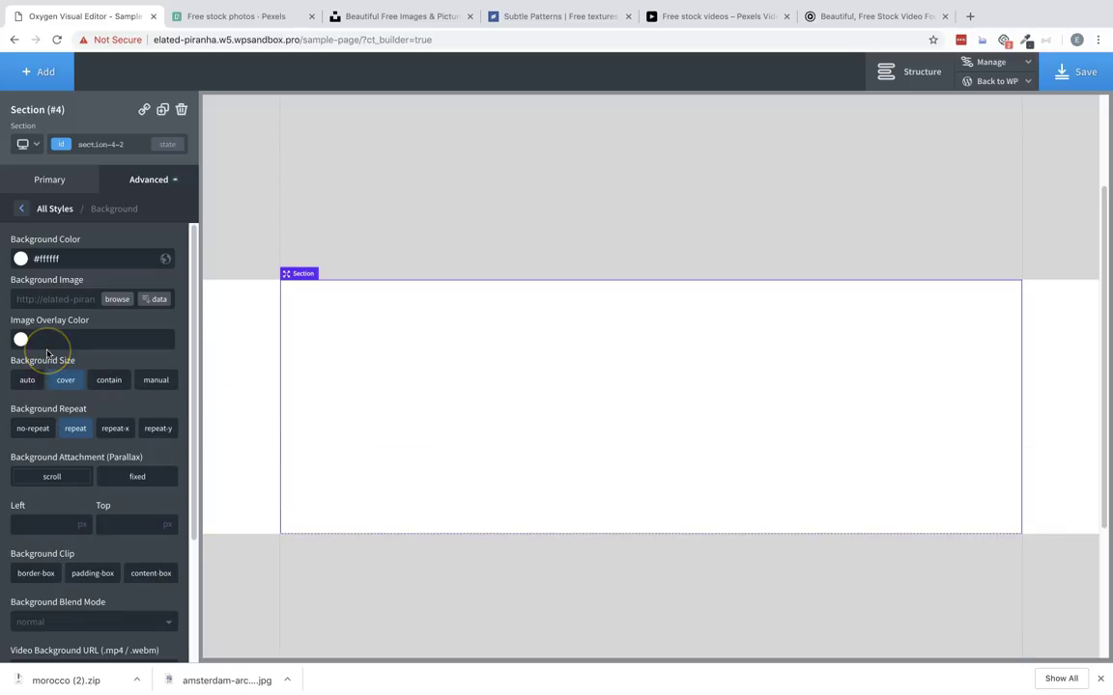
{"action": "left_click", "coordinate": [70, 432]}
{"action": "left_click", "coordinate": [446, 480]}
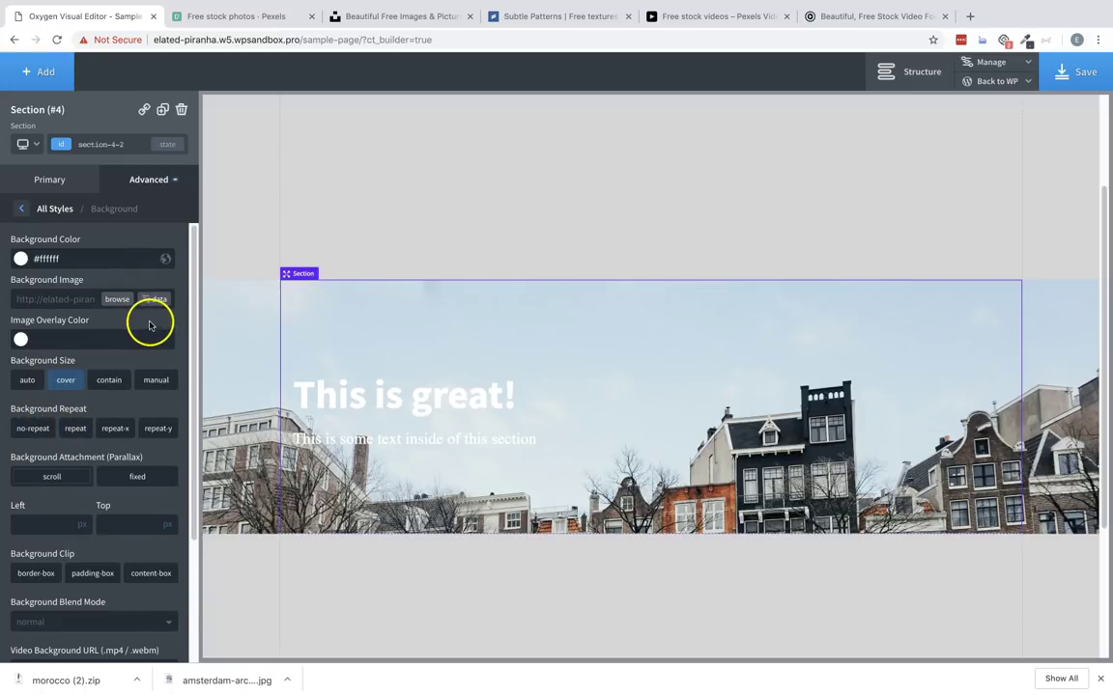
{"action": "scroll", "coordinate": [151, 325], "scroll_direction": "down", "scroll_amount": 1}
{"action": "scroll", "coordinate": [155, 326], "scroll_direction": "up", "scroll_amount": 1}
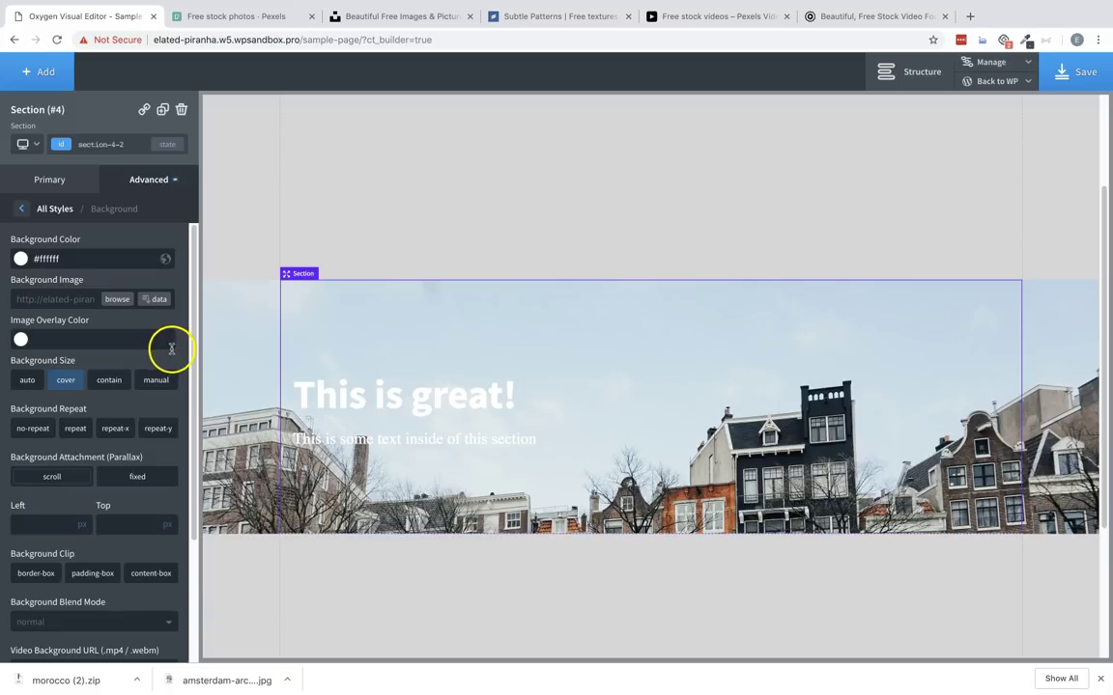
{"action": "scroll", "coordinate": [169, 348], "scroll_direction": "down", "scroll_amount": 1}
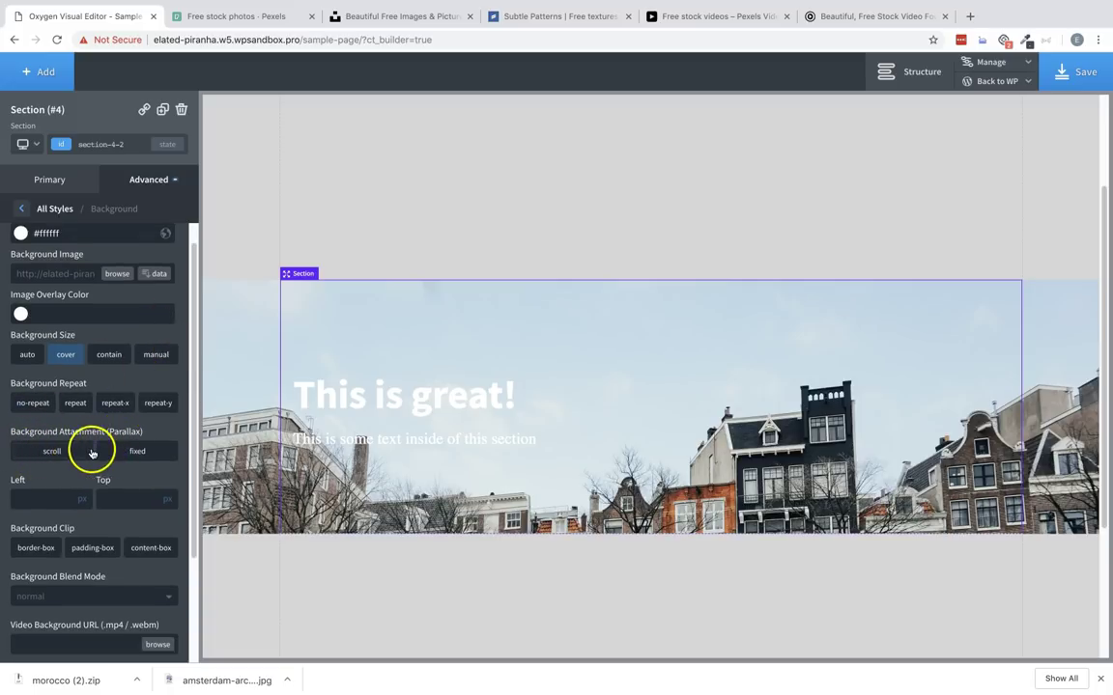
Set the Amsterdam background's Background Attachment to fixed
{"action": "scroll", "coordinate": [705, 423], "scroll_direction": "down", "scroll_amount": 2}
{"action": "scroll", "coordinate": [738, 425], "scroll_direction": "up", "scroll_amount": 2}
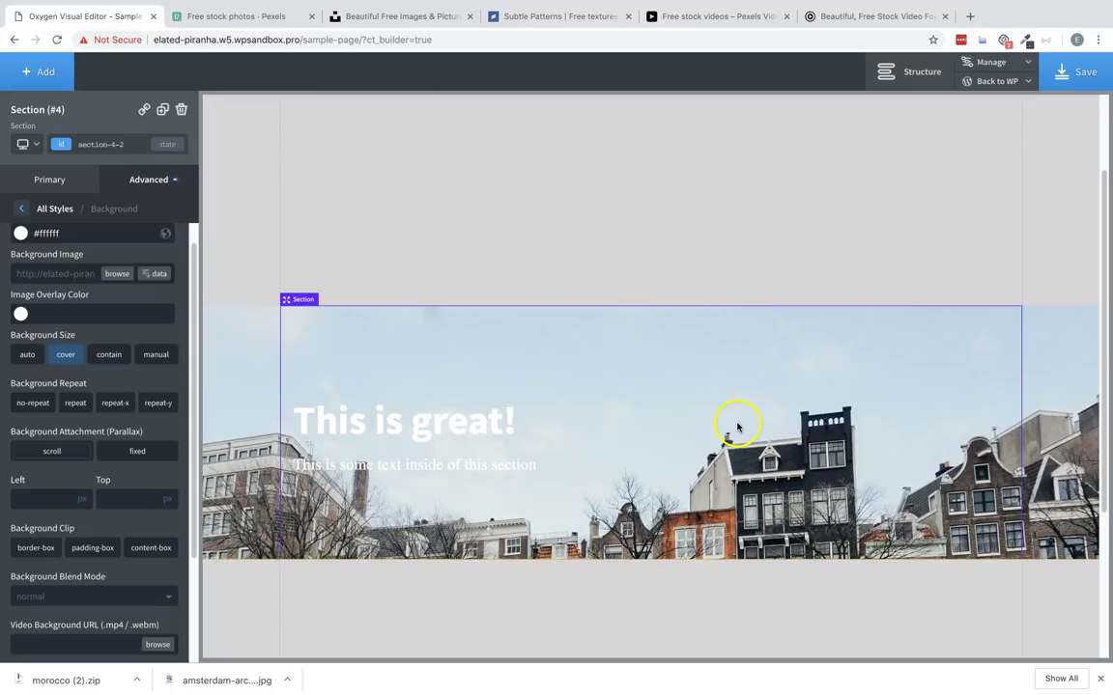
{"action": "scroll", "coordinate": [747, 432], "scroll_direction": "down", "scroll_amount": 2}
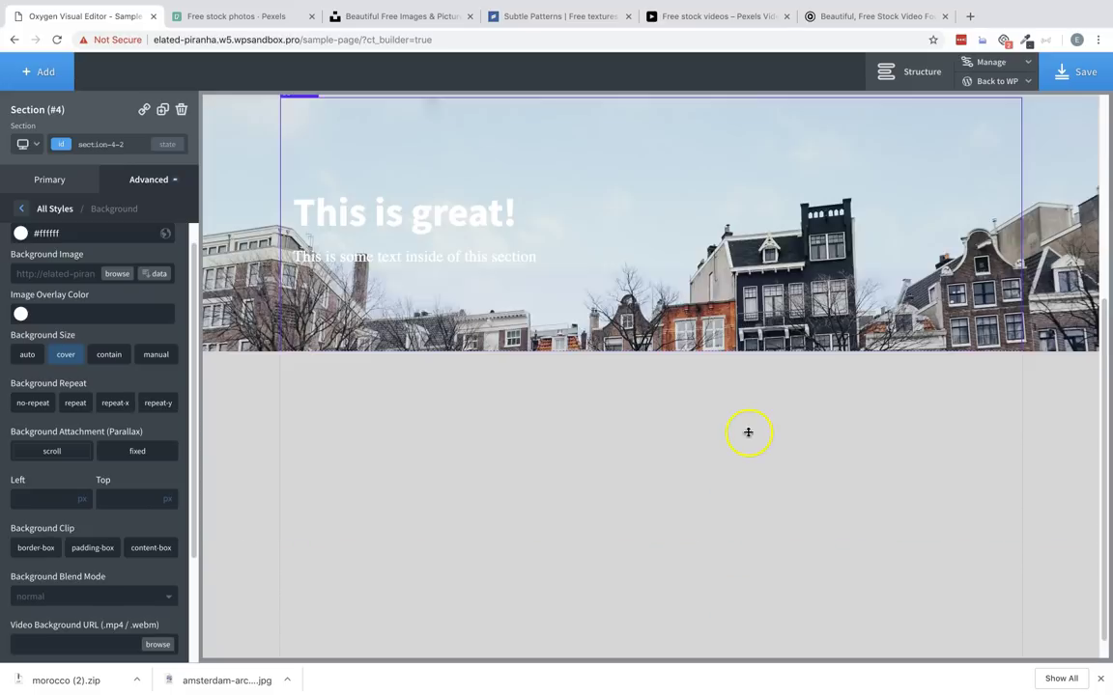
{"action": "scroll", "coordinate": [747, 435], "scroll_direction": "up", "scroll_amount": 1}
{"action": "scroll", "coordinate": [749, 436], "scroll_direction": "up", "scroll_amount": 1}
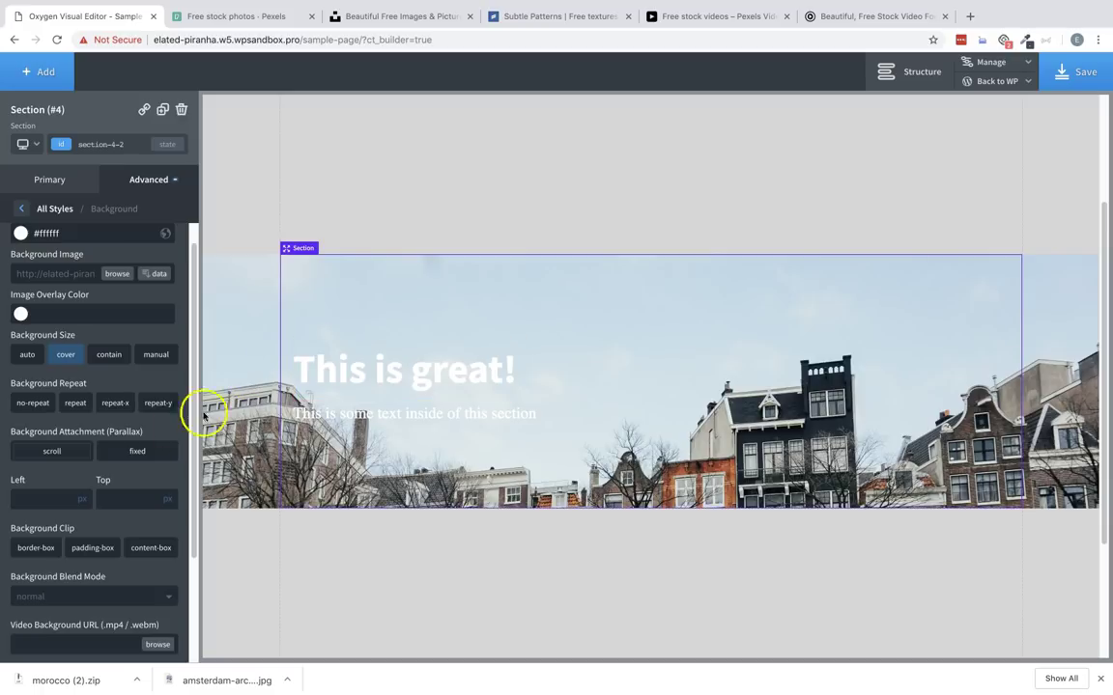
{"action": "left_click", "coordinate": [135, 451]}
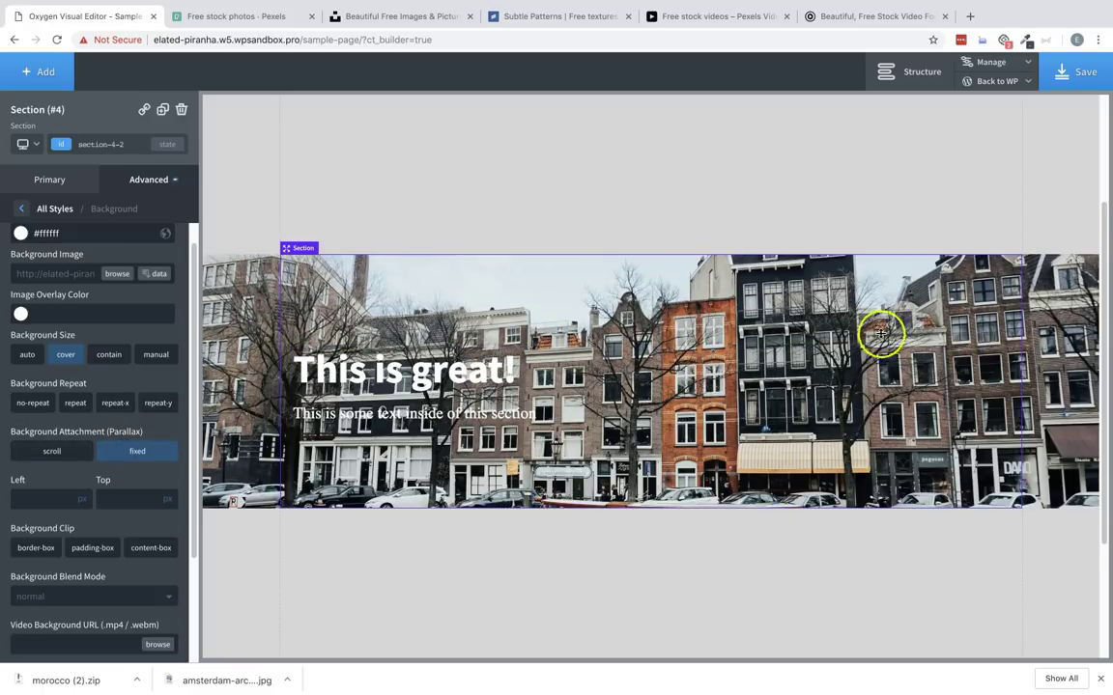
Scroll the canvas up and down to check the fixed-background parallax effect
{"action": "scroll", "coordinate": [821, 328], "scroll_direction": "down", "scroll_amount": 2}
{"action": "scroll", "coordinate": [806, 330], "scroll_direction": "up", "scroll_amount": 4}
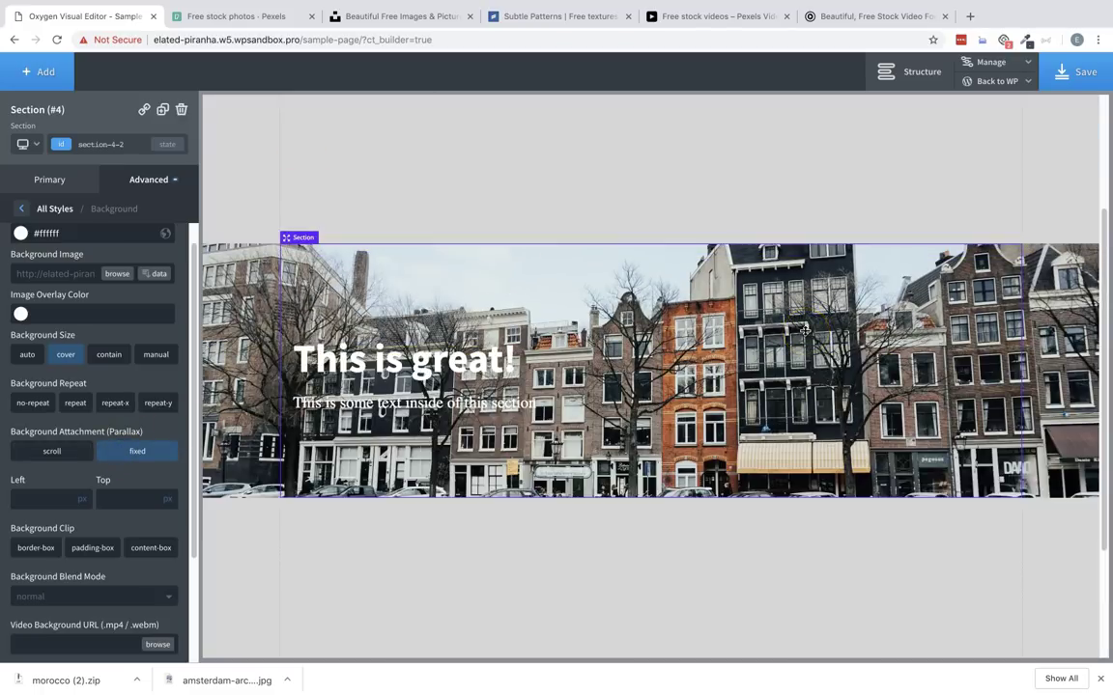
{"action": "scroll", "coordinate": [806, 333], "scroll_direction": "down", "scroll_amount": 1}
{"action": "scroll", "coordinate": [805, 333], "scroll_direction": "down", "scroll_amount": 3}
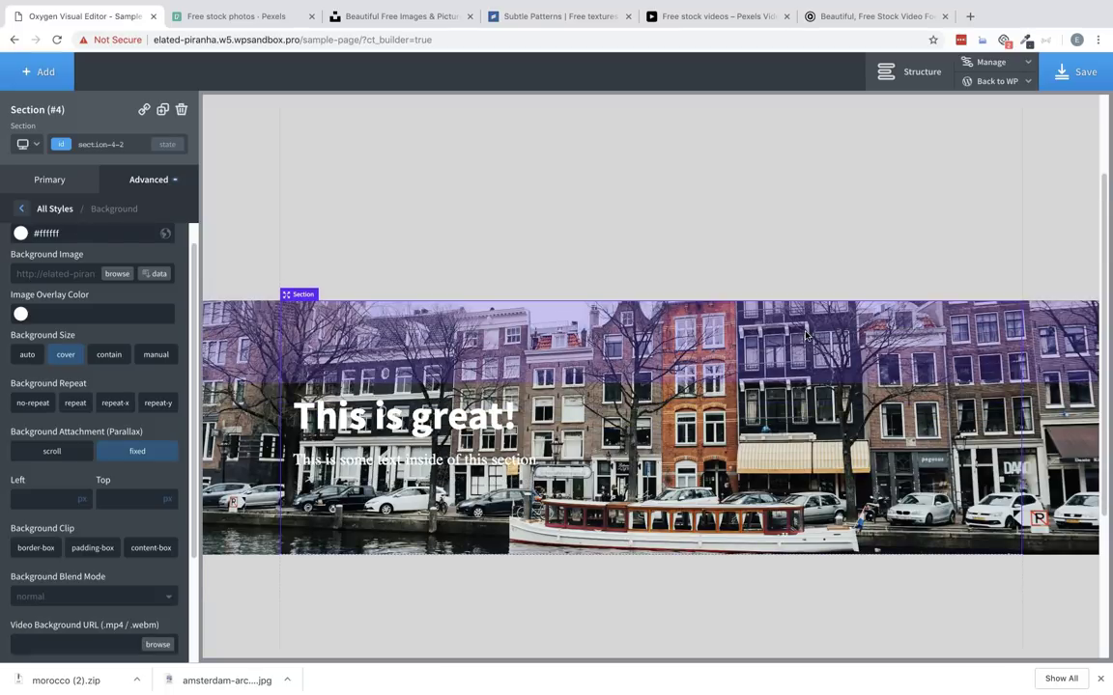
{"action": "scroll", "coordinate": [804, 331], "scroll_direction": "up", "scroll_amount": 4}
{"action": "scroll", "coordinate": [804, 331], "scroll_direction": "down", "scroll_amount": 1}
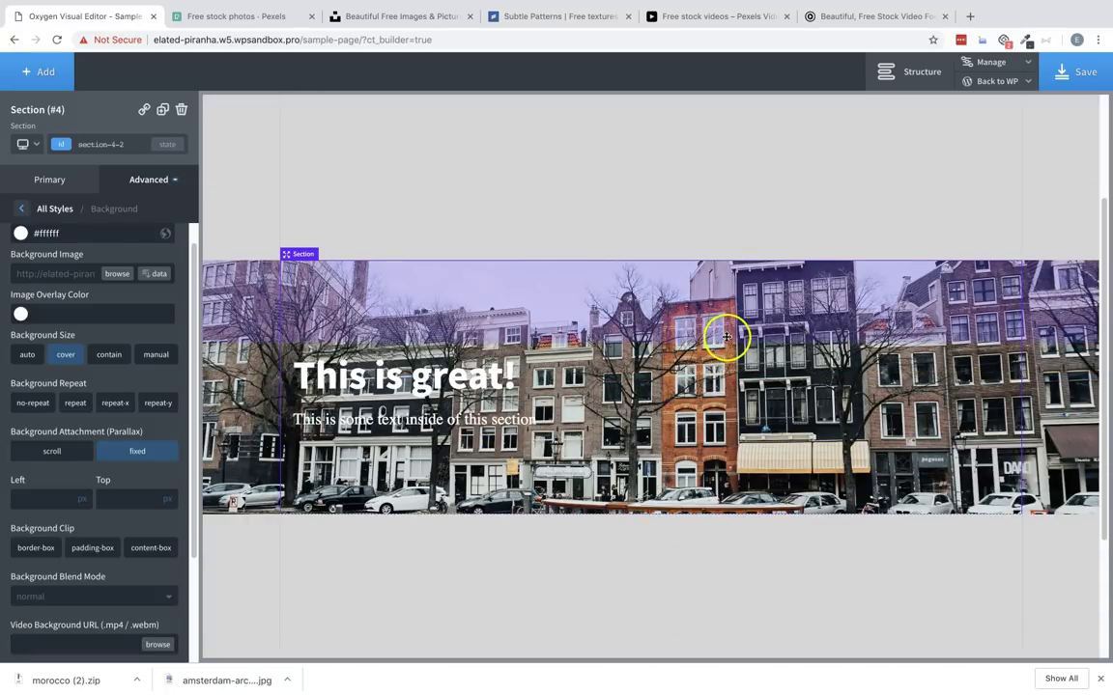
{"action": "scroll", "coordinate": [705, 333], "scroll_direction": "down", "scroll_amount": 1}
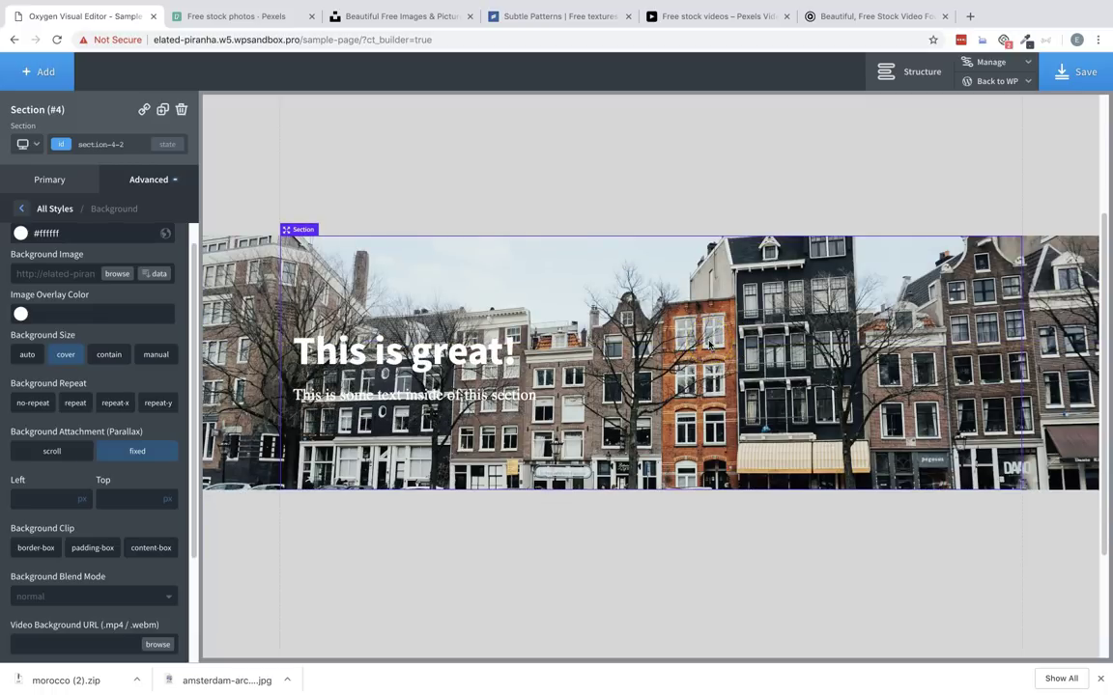
{"action": "scroll", "coordinate": [676, 334], "scroll_direction": "up", "scroll_amount": 1}
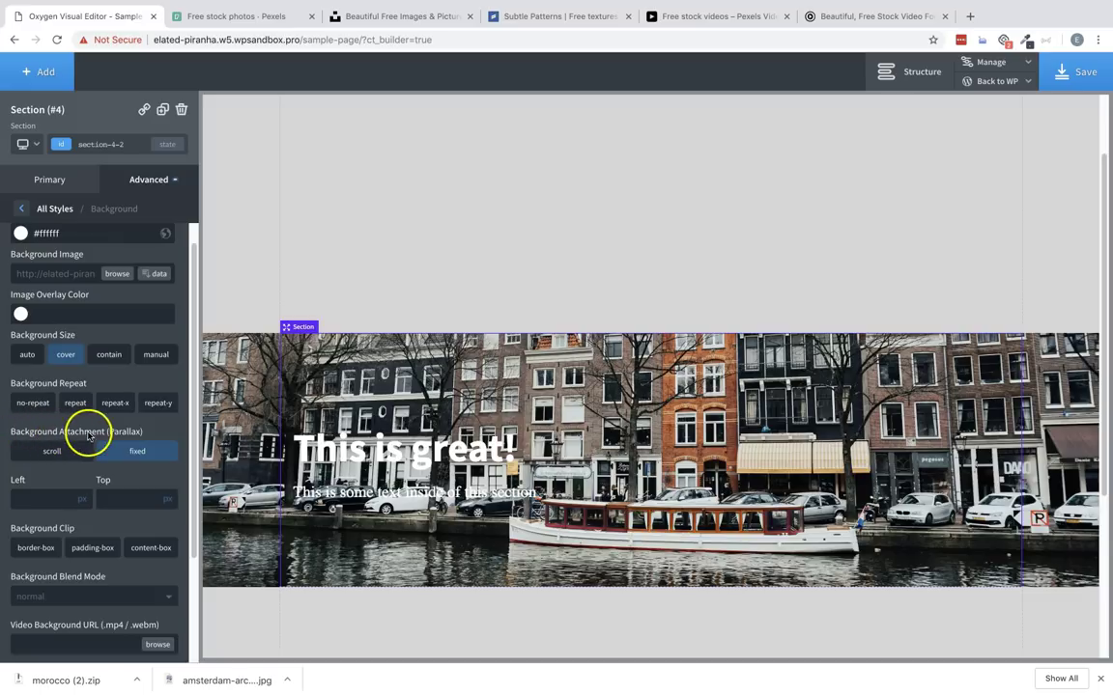
{"action": "scroll", "coordinate": [142, 454], "scroll_direction": "down", "scroll_amount": 1}
{"action": "scroll", "coordinate": [143, 456], "scroll_direction": "up", "scroll_amount": 1}
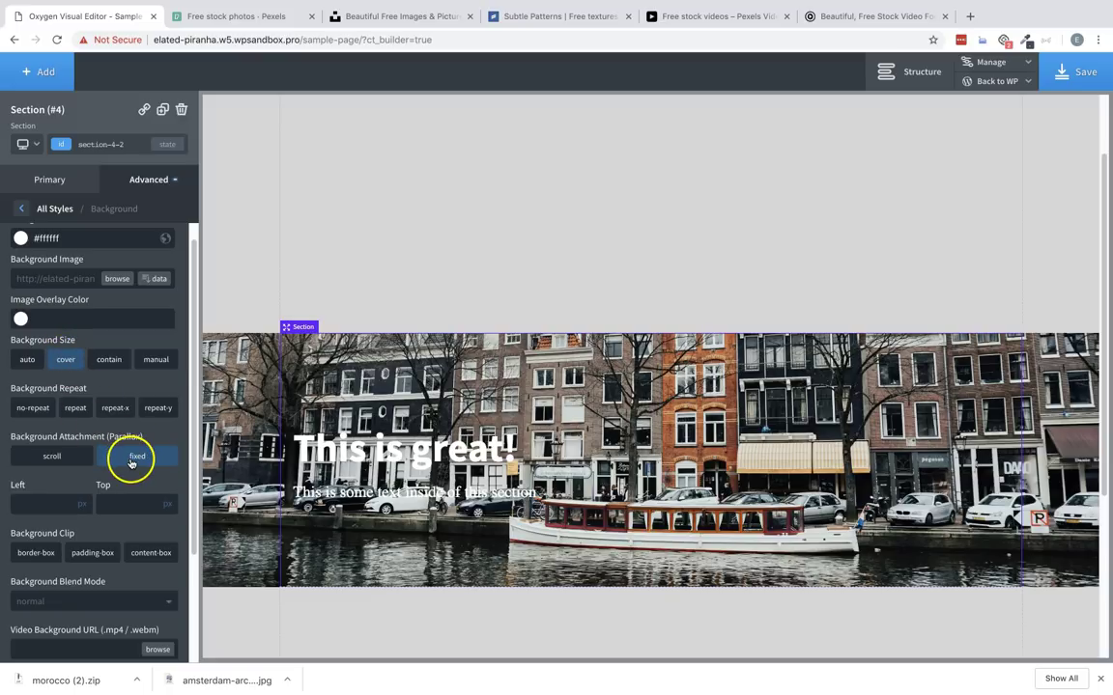
{"action": "scroll", "coordinate": [446, 264], "scroll_direction": "up", "scroll_amount": 1}
{"action": "scroll", "coordinate": [442, 266], "scroll_direction": "down", "scroll_amount": 4}
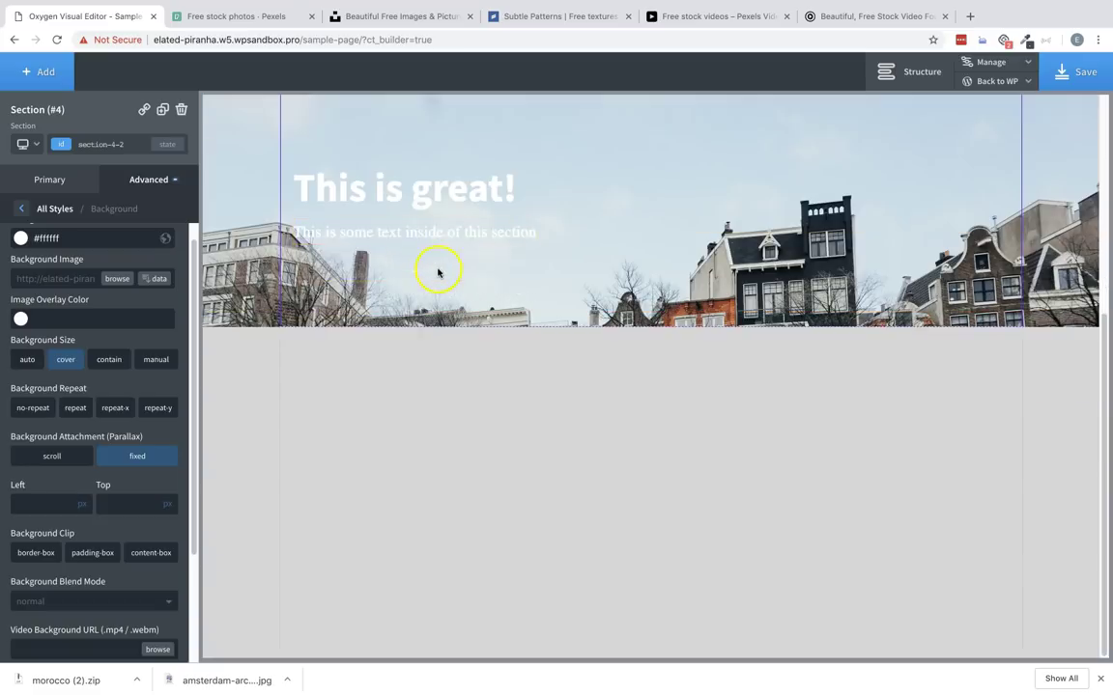
{"action": "scroll", "coordinate": [437, 270], "scroll_direction": "up", "scroll_amount": 3}
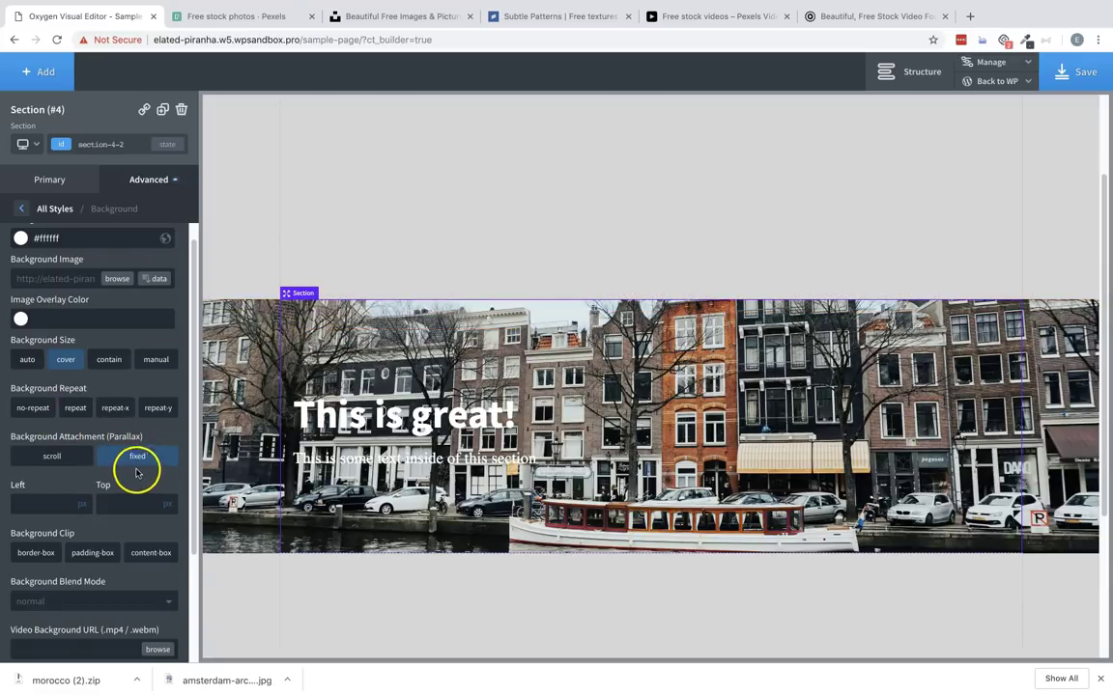
Switch the background attachment back to scroll and try a -100 px left offset
{"action": "left_click", "coordinate": [64, 460]}
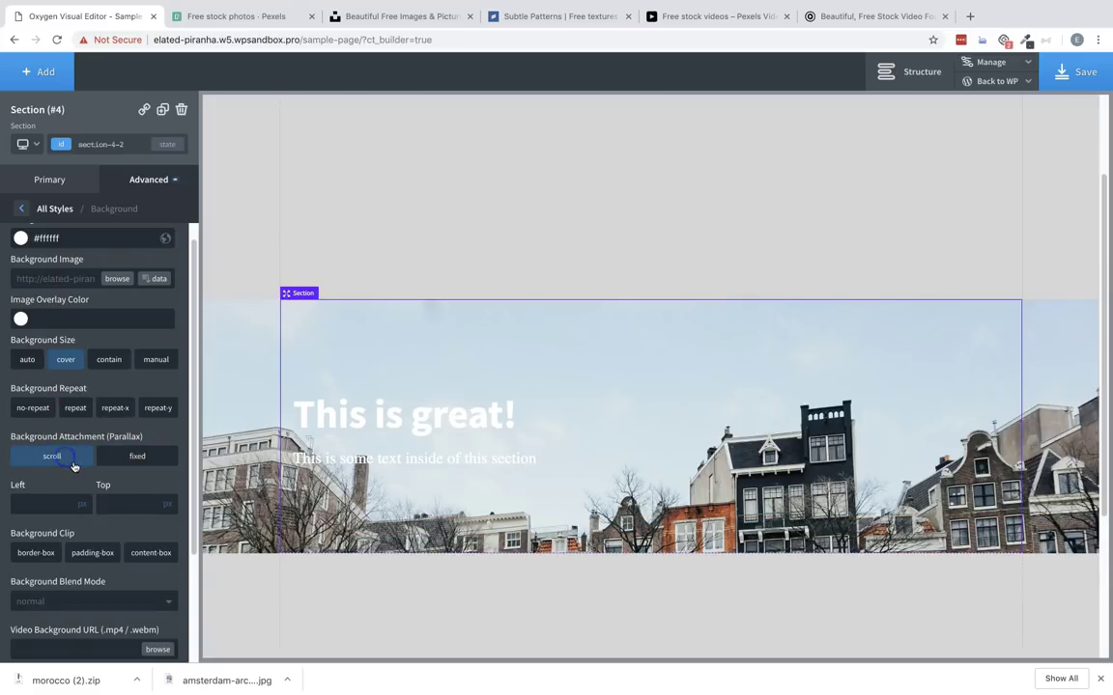
{"action": "scroll", "coordinate": [69, 439], "scroll_direction": "down", "scroll_amount": 1}
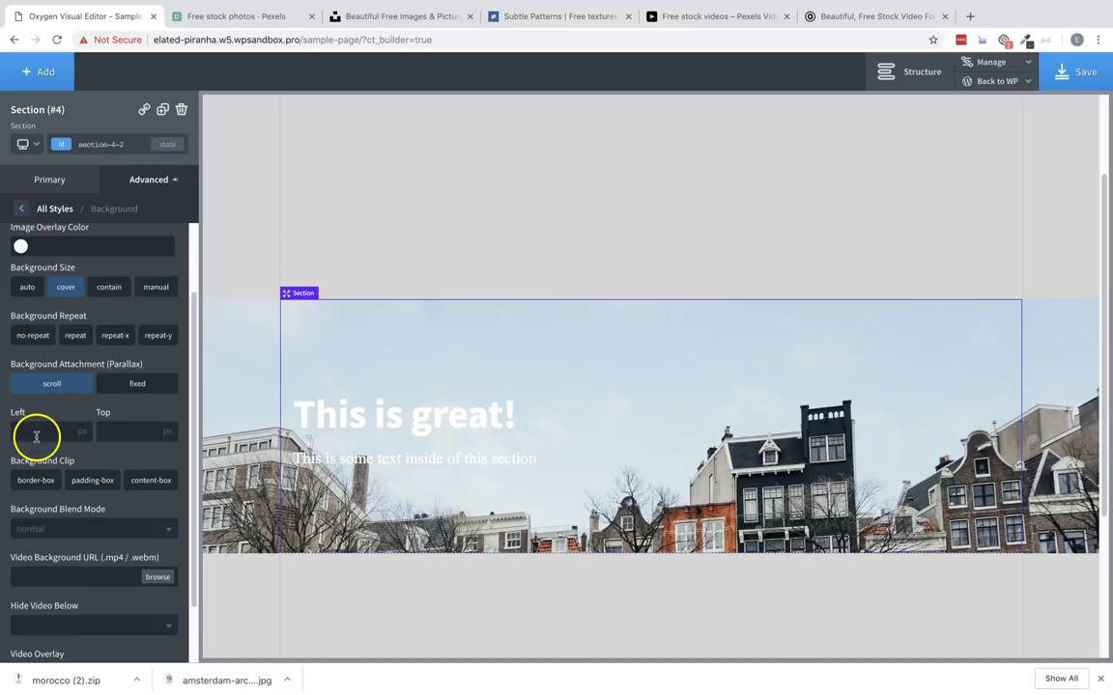
{"action": "left_click", "coordinate": [38, 434]}
{"action": "type", "text": "100"}
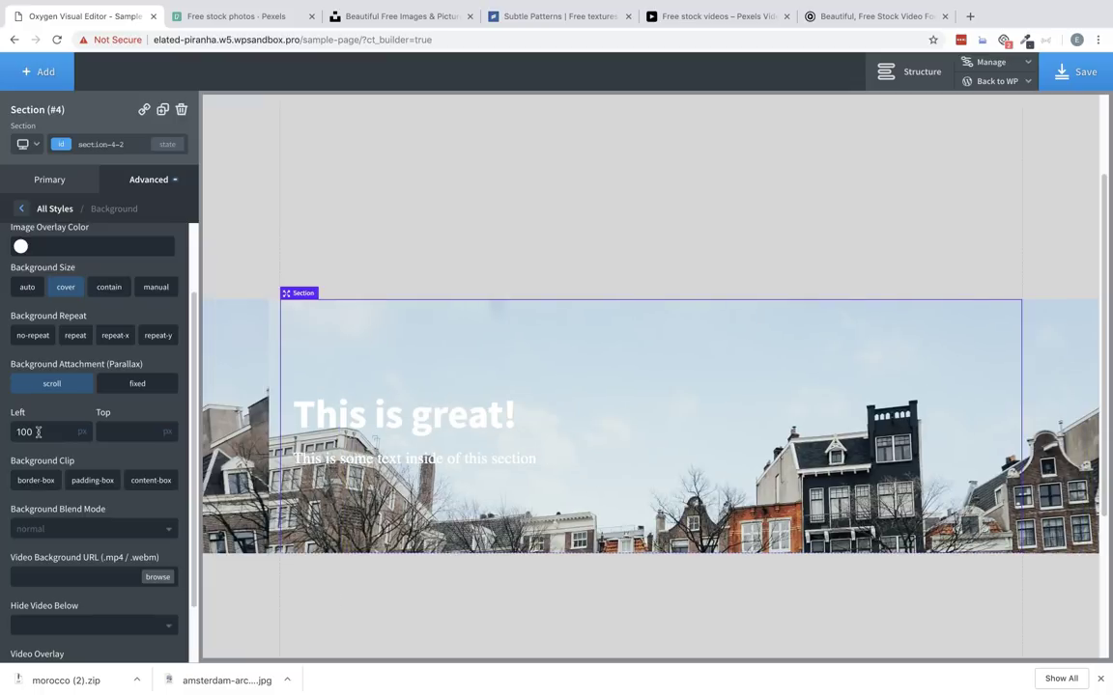
{"action": "left_click", "coordinate": [48, 425]}
{"action": "key", "text": "super+a"}
{"action": "type", "text": "-100"}
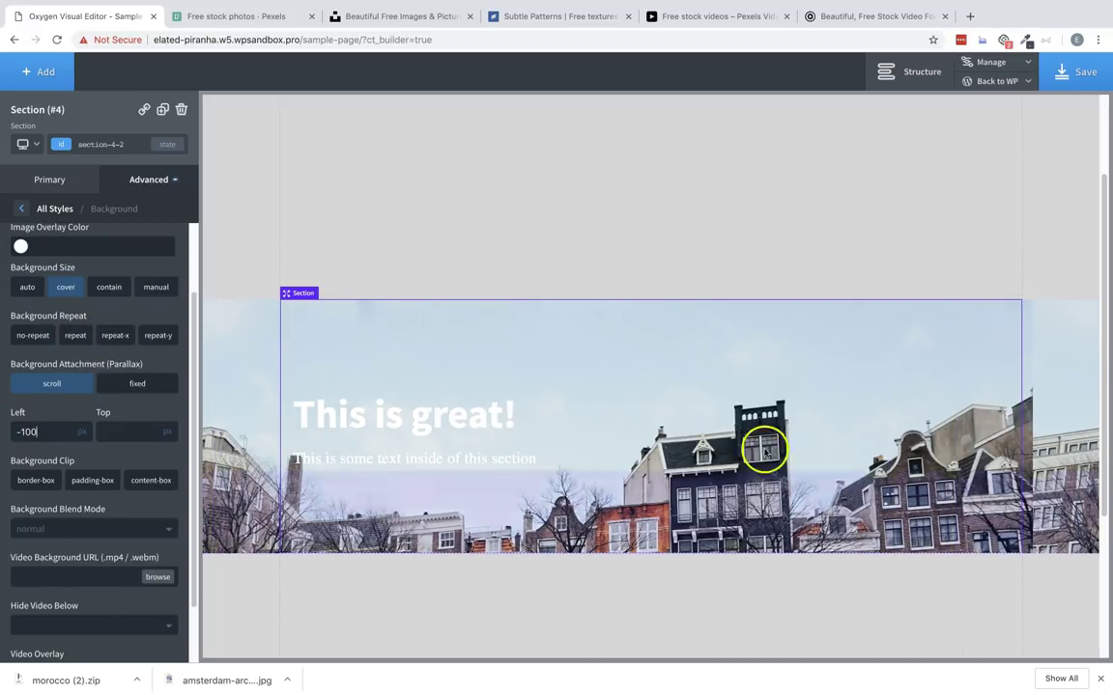
Set the background to no-repeat and delete the -100 left offset value
{"action": "left_click", "coordinate": [27, 335]}
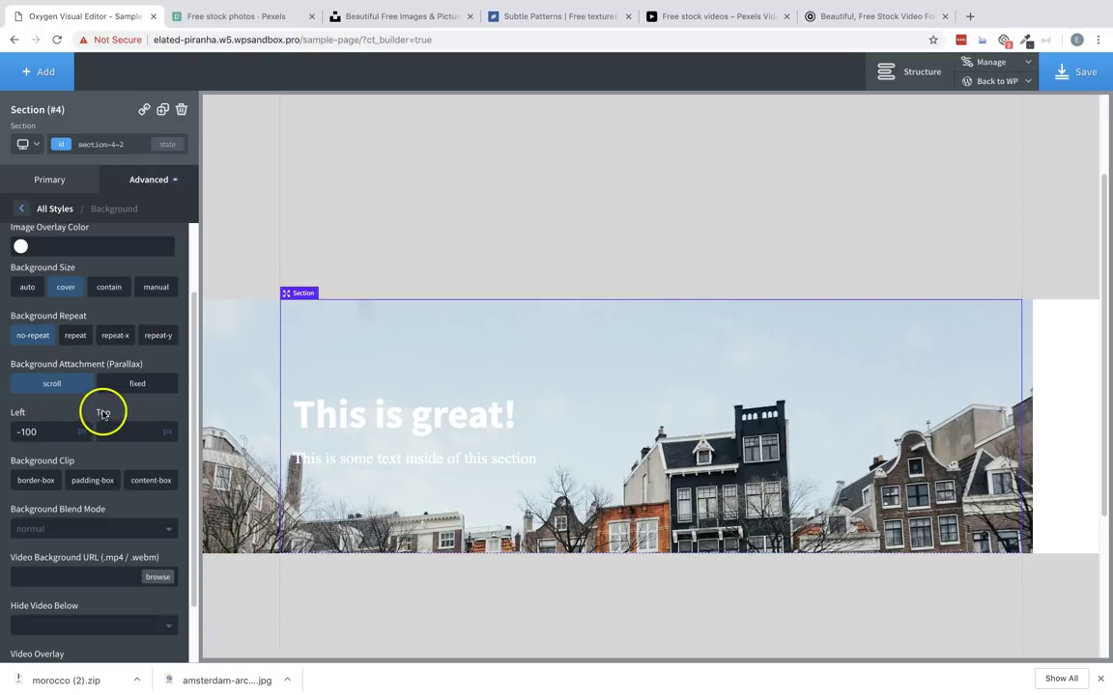
{"action": "left_click", "coordinate": [10, 436]}
{"action": "double_click", "coordinate": [33, 435]}
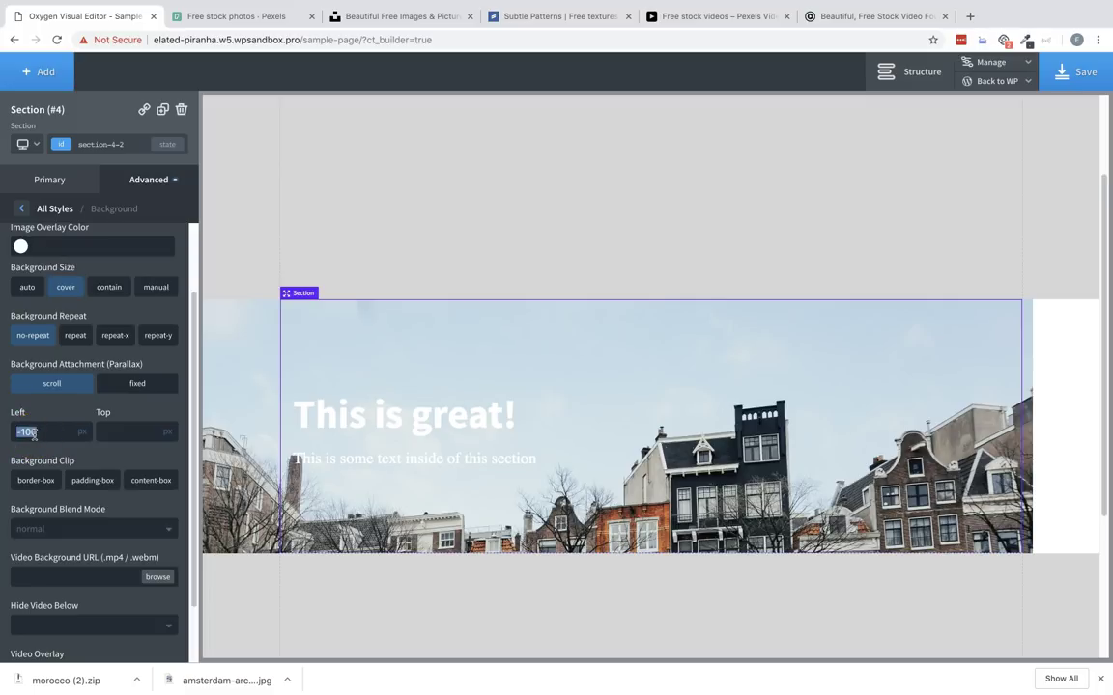
{"action": "key", "text": "BackSpace"}
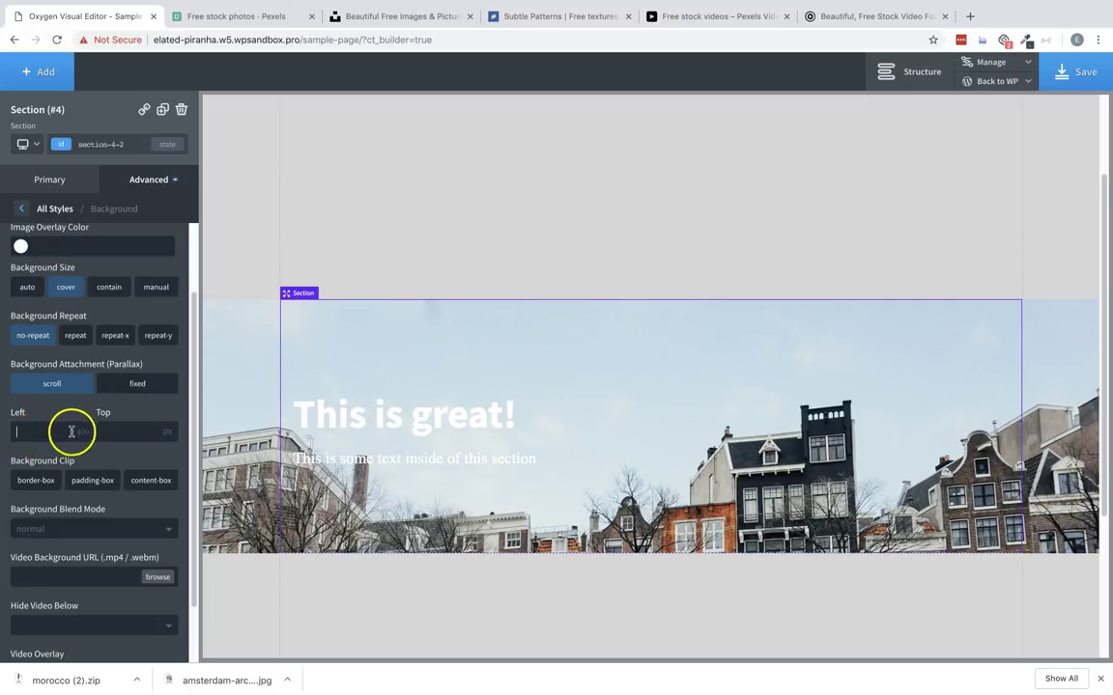
Switch the Left and Top position units to % and enter 50 for both
{"action": "left_click", "coordinate": [81, 433]}
{"action": "left_click", "coordinate": [85, 424]}
{"action": "left_click", "coordinate": [159, 434]}
{"action": "left_click", "coordinate": [172, 425]}
{"action": "left_click", "coordinate": [69, 428]}
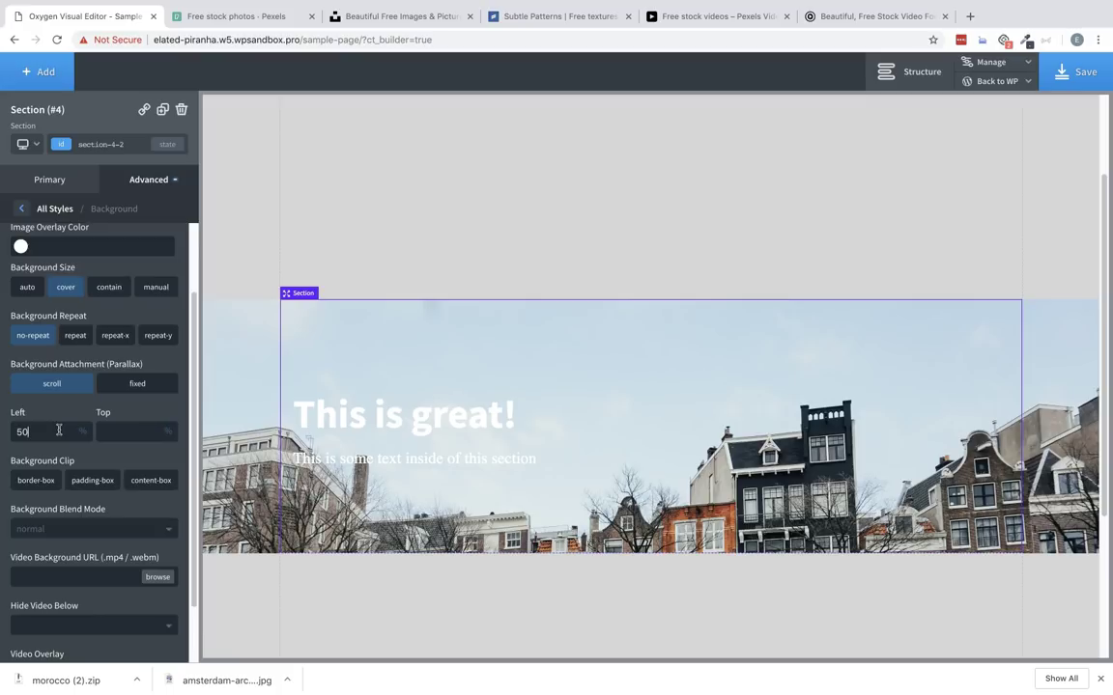
{"action": "left_click", "coordinate": [119, 433]}
{"action": "type", "text": "50"}
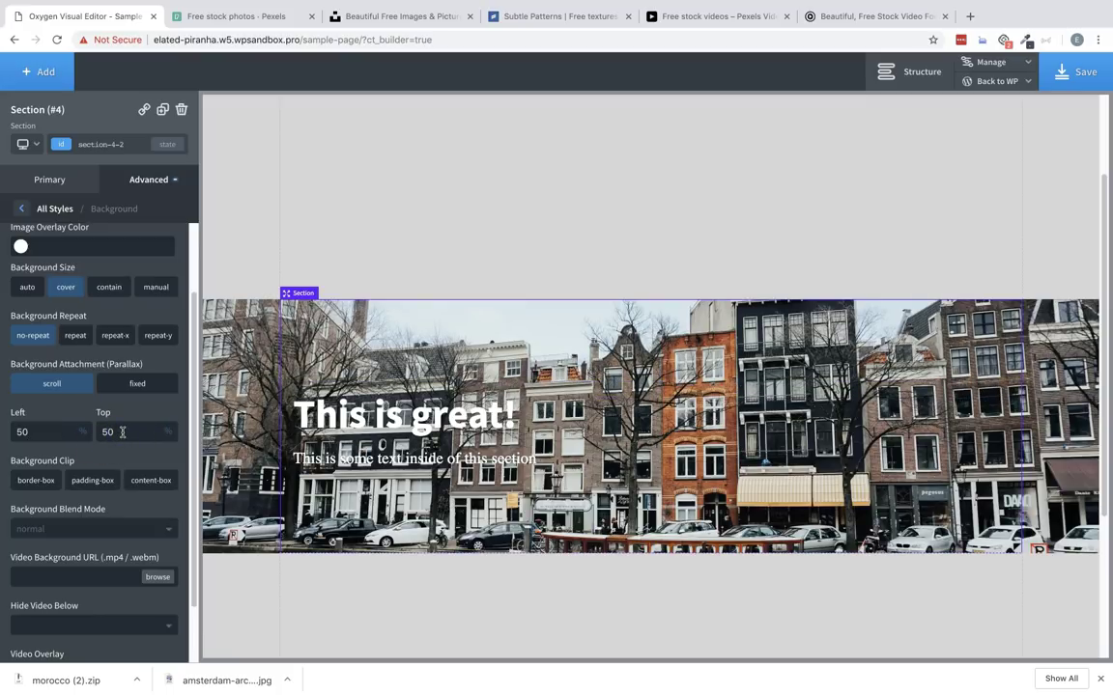
Preview the section at the 'Less than 768px' breakpoint, then return to All devices
{"action": "left_click", "coordinate": [27, 143]}
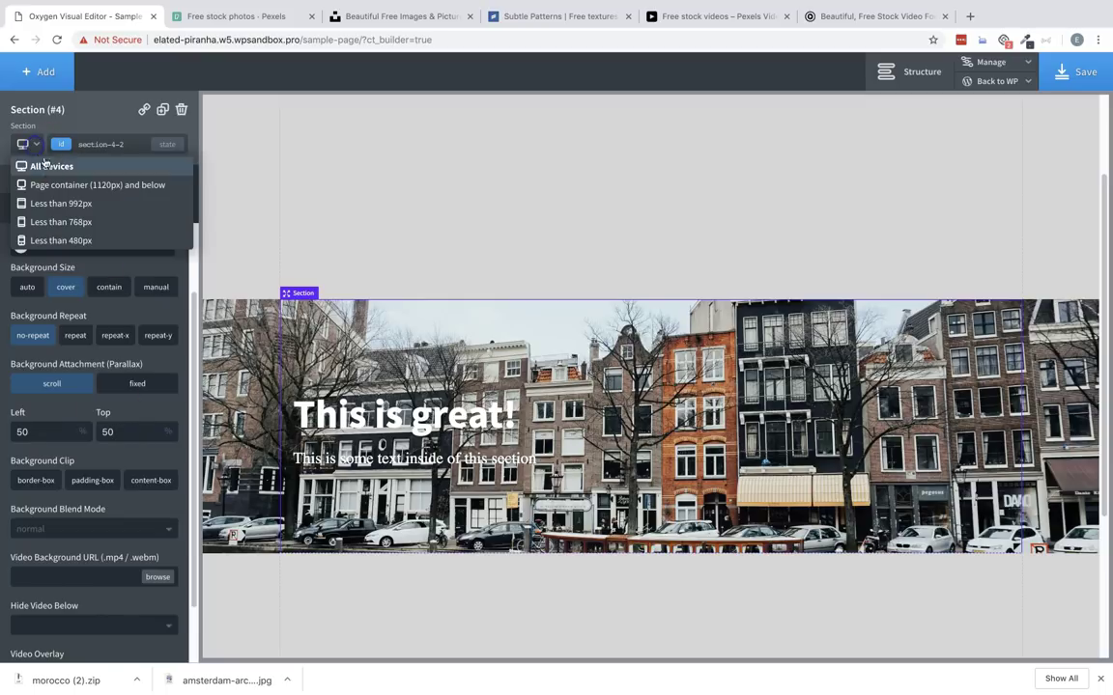
{"action": "left_click", "coordinate": [55, 221]}
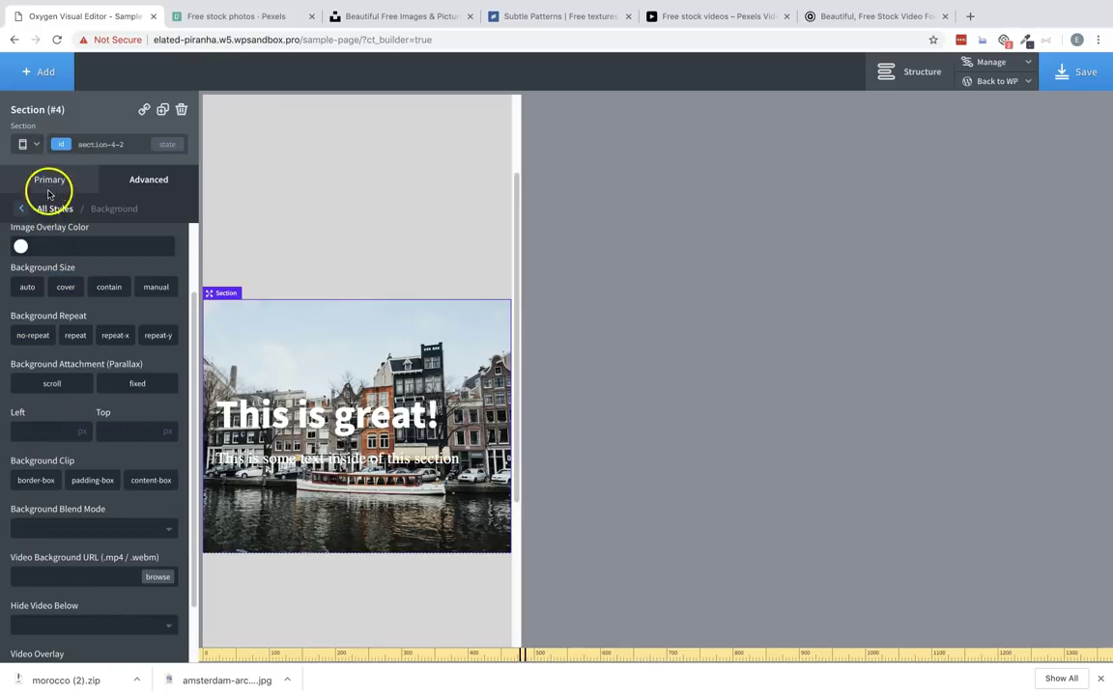
{"action": "left_click", "coordinate": [27, 144]}
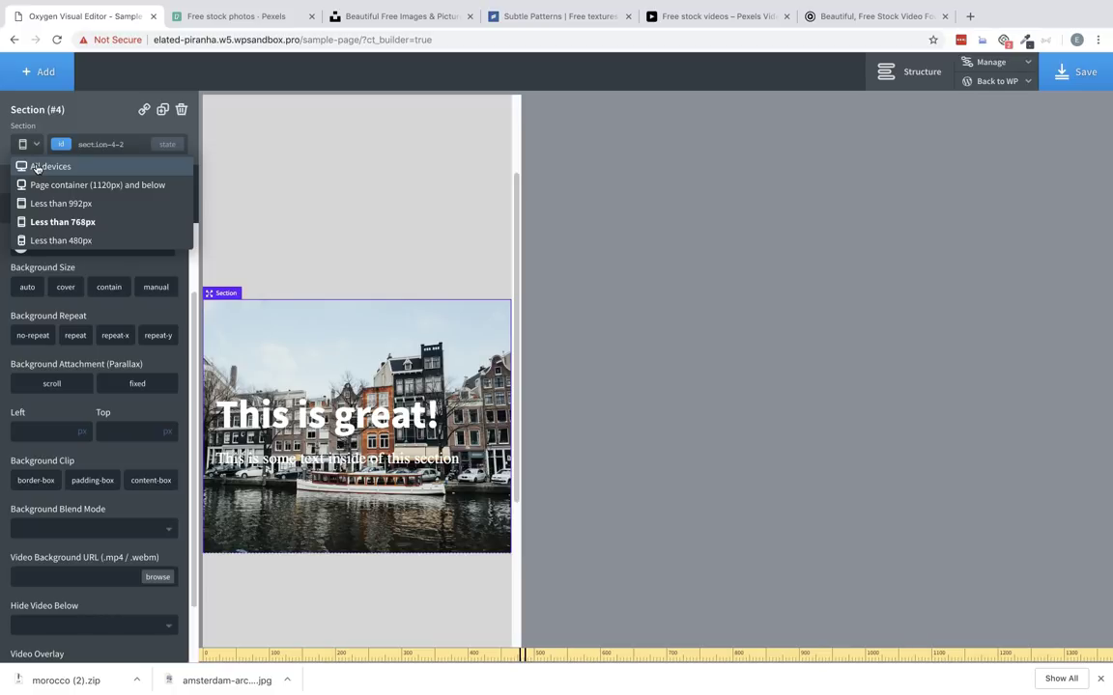
{"action": "left_click", "coordinate": [37, 167]}
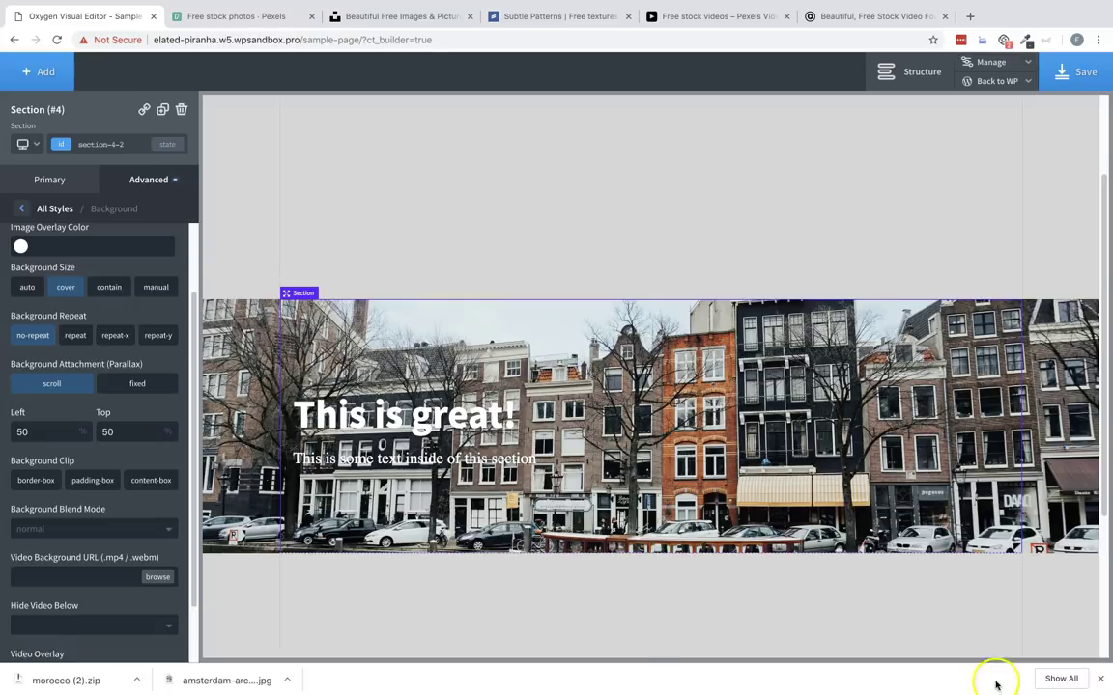
Close Chrome's download shelf at the bottom of the window
{"action": "left_click", "coordinate": [1100, 680]}
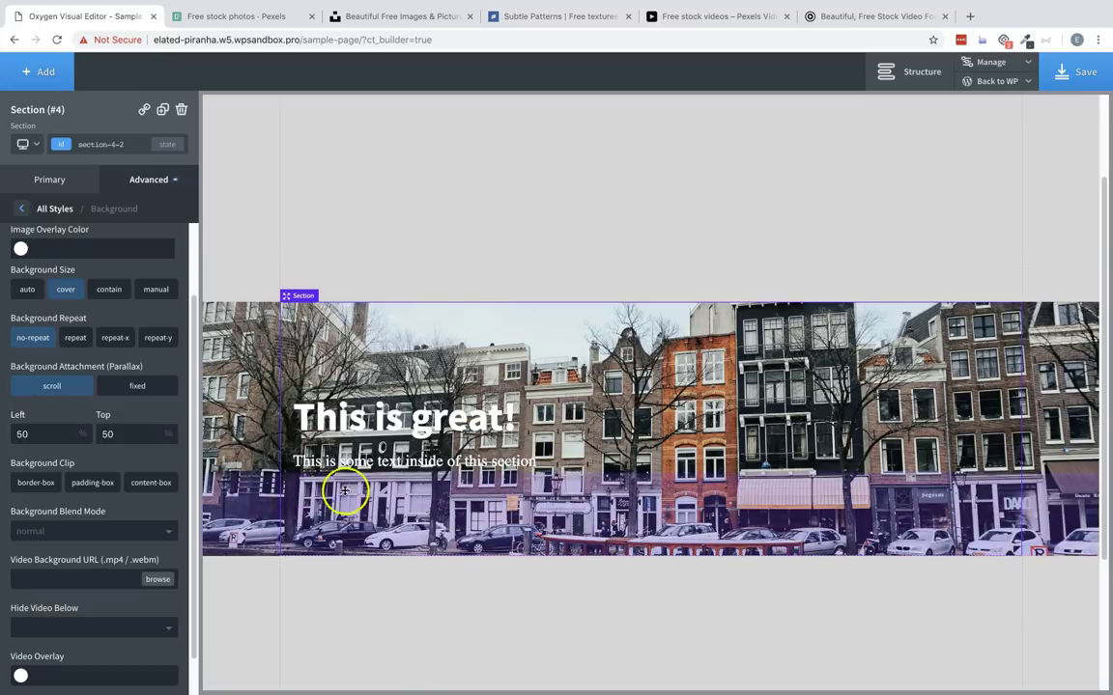
Set the section's background colour to red #e84545
{"action": "scroll", "coordinate": [162, 447], "scroll_direction": "up", "scroll_amount": 2}
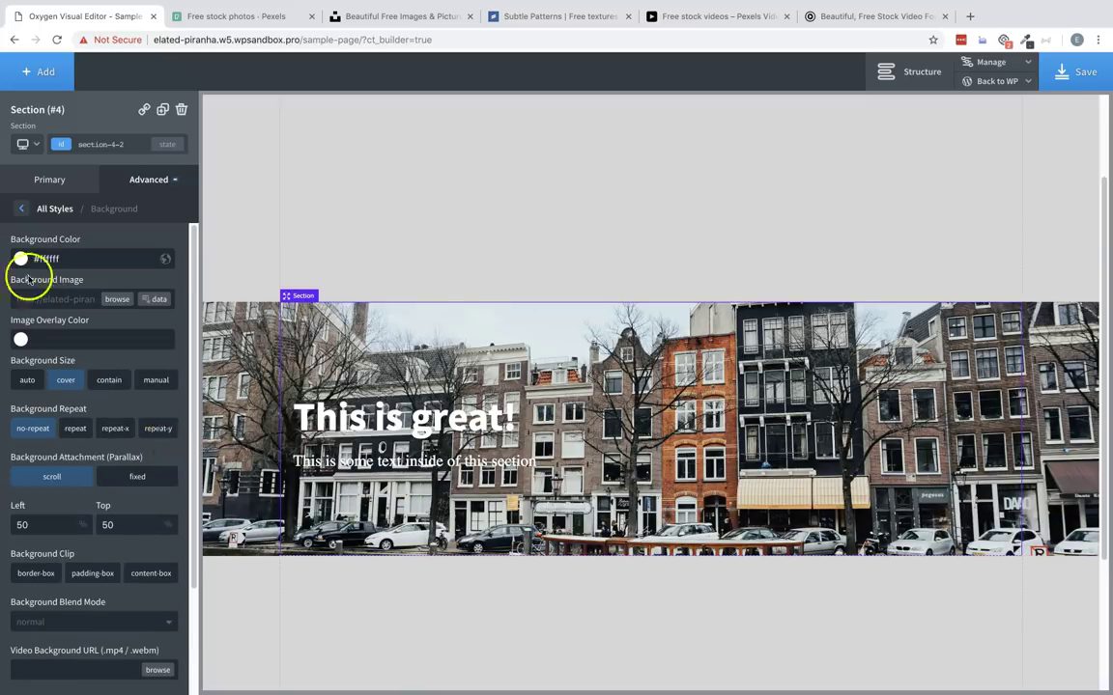
{"action": "left_click", "coordinate": [21, 259]}
{"action": "left_click_drag", "start_coordinate": [47, 321], "coordinate": [84, 291]}
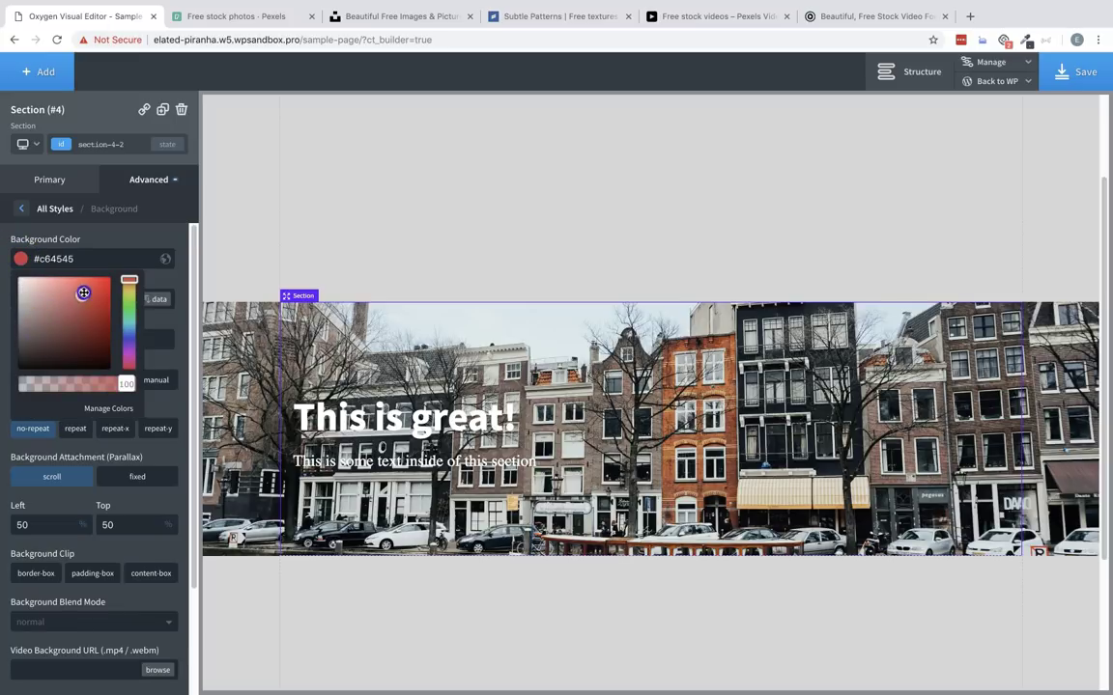
{"action": "left_click", "coordinate": [119, 240]}
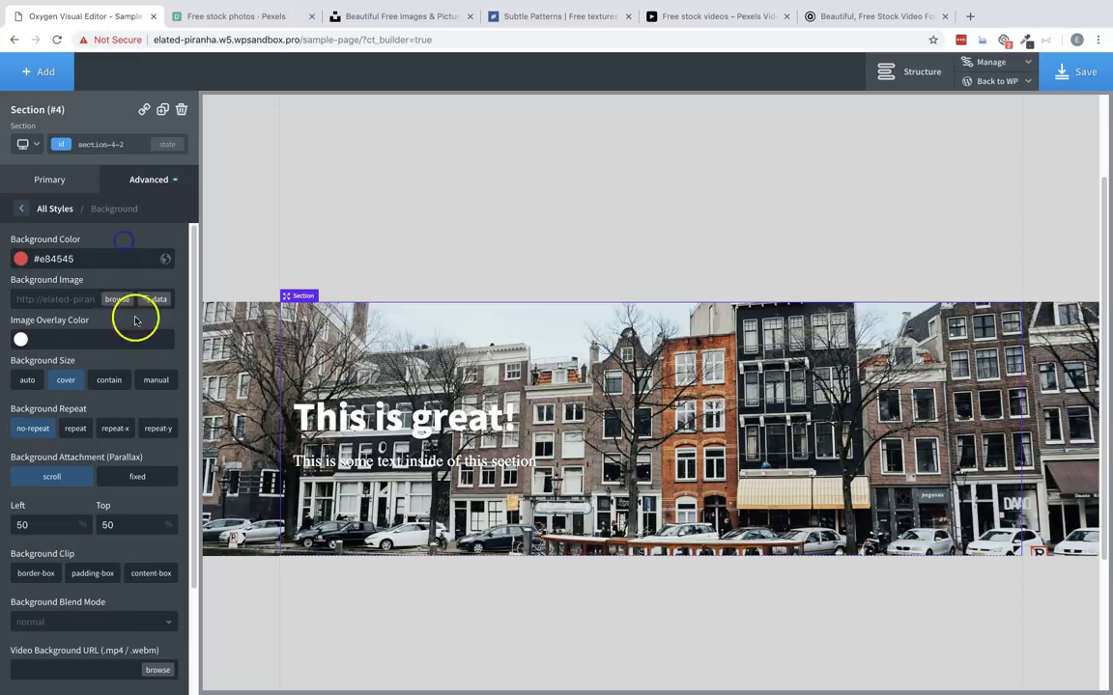
{"action": "scroll", "coordinate": [136, 338], "scroll_direction": "down", "scroll_amount": 3}
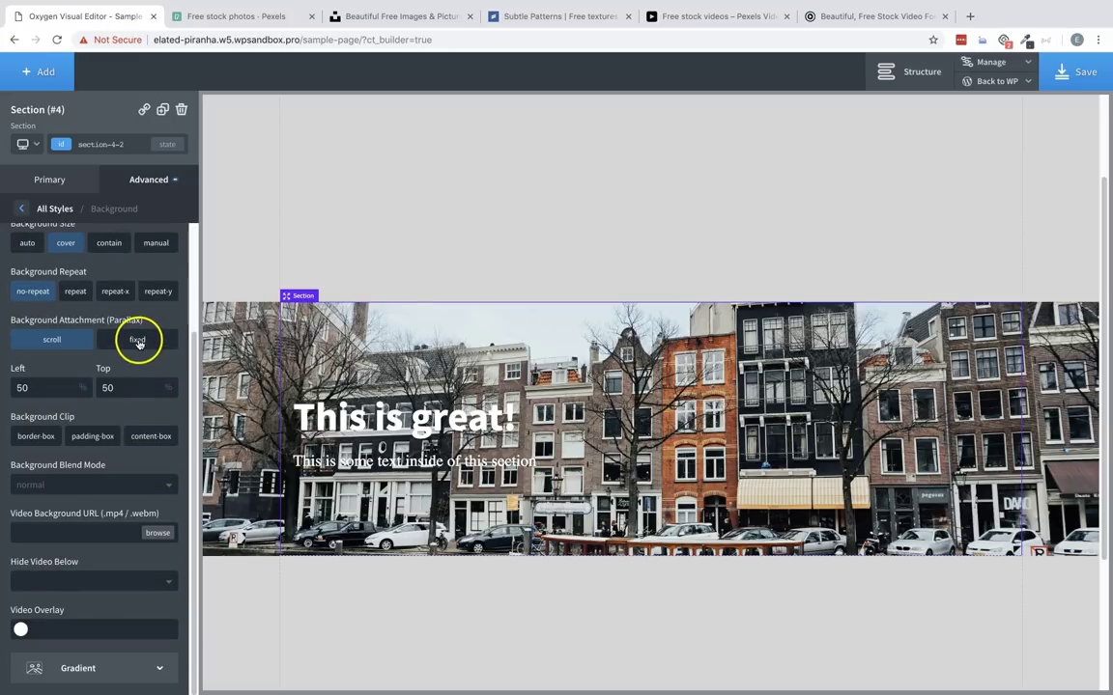
Try the multiply, screen and overlay background blend modes
{"action": "left_click", "coordinate": [39, 487]}
{"action": "scroll", "coordinate": [116, 464], "scroll_direction": "down", "scroll_amount": 1}
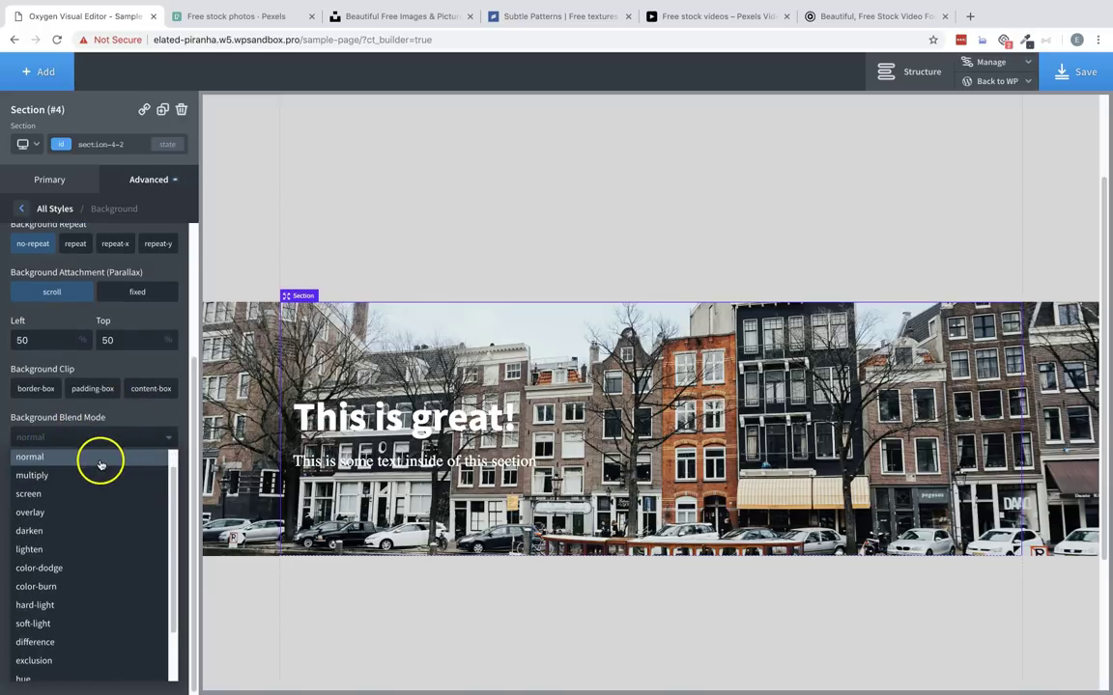
{"action": "left_click", "coordinate": [52, 476]}
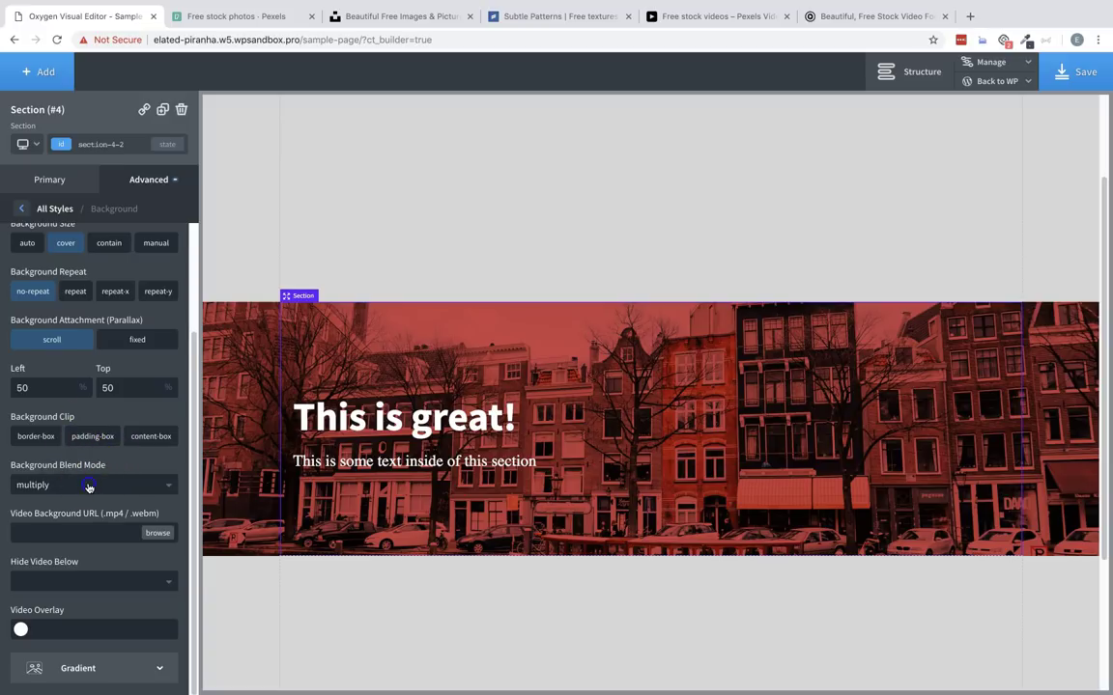
{"action": "left_click", "coordinate": [89, 484]}
{"action": "scroll", "coordinate": [72, 487], "scroll_direction": "down", "scroll_amount": 3}
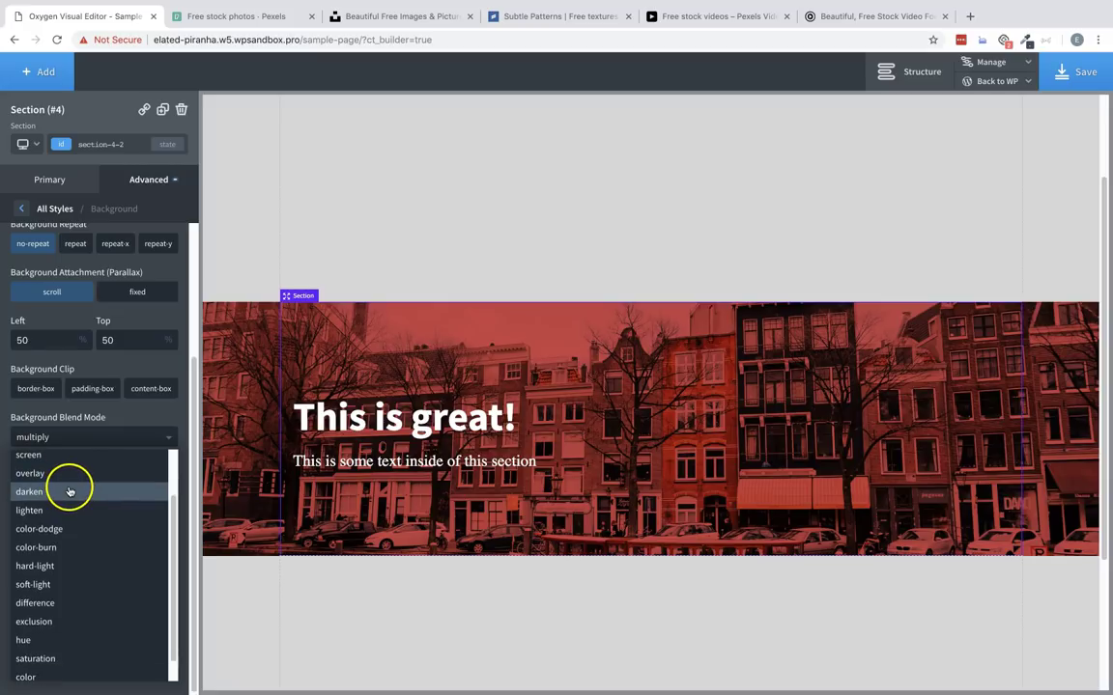
{"action": "scroll", "coordinate": [69, 490], "scroll_direction": "up", "scroll_amount": 3}
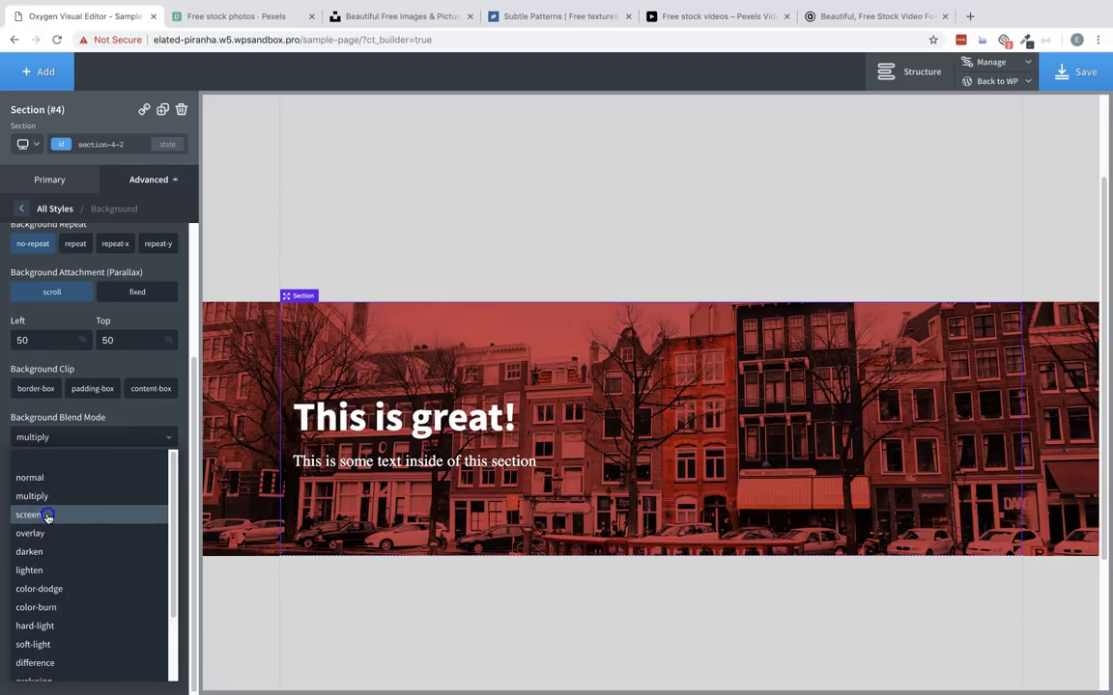
{"action": "left_click", "coordinate": [51, 513]}
{"action": "left_click", "coordinate": [75, 486]}
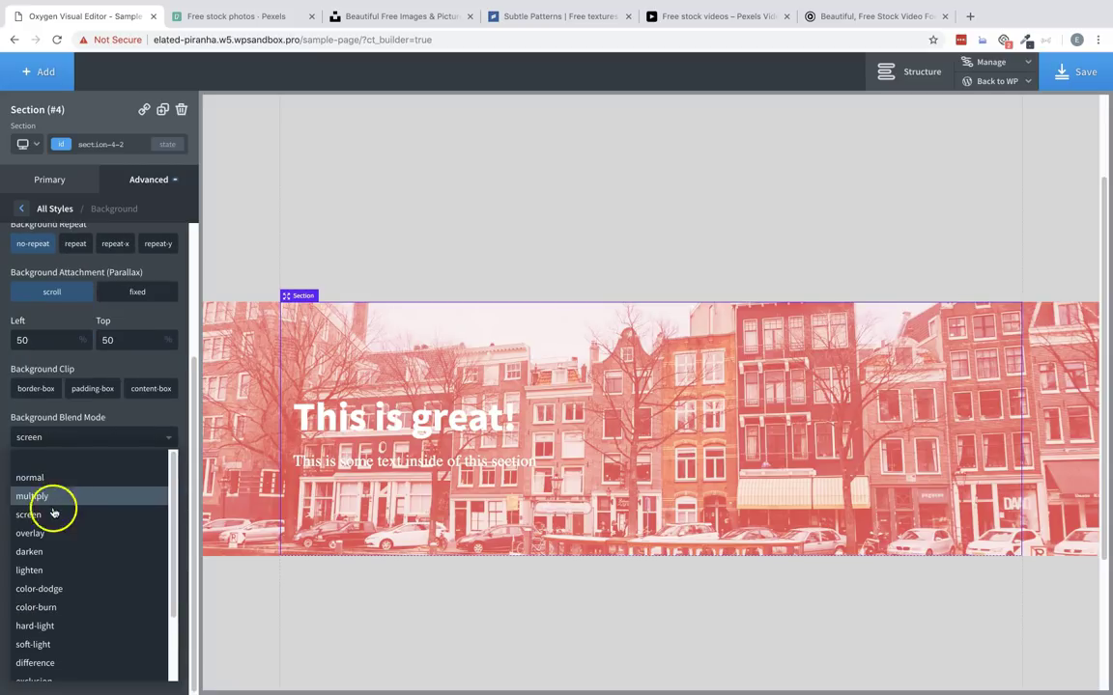
{"action": "left_click", "coordinate": [54, 530]}
Try luminosity and hue, revert to multiply, then clear the blend mode to blank
{"action": "left_click", "coordinate": [112, 485]}
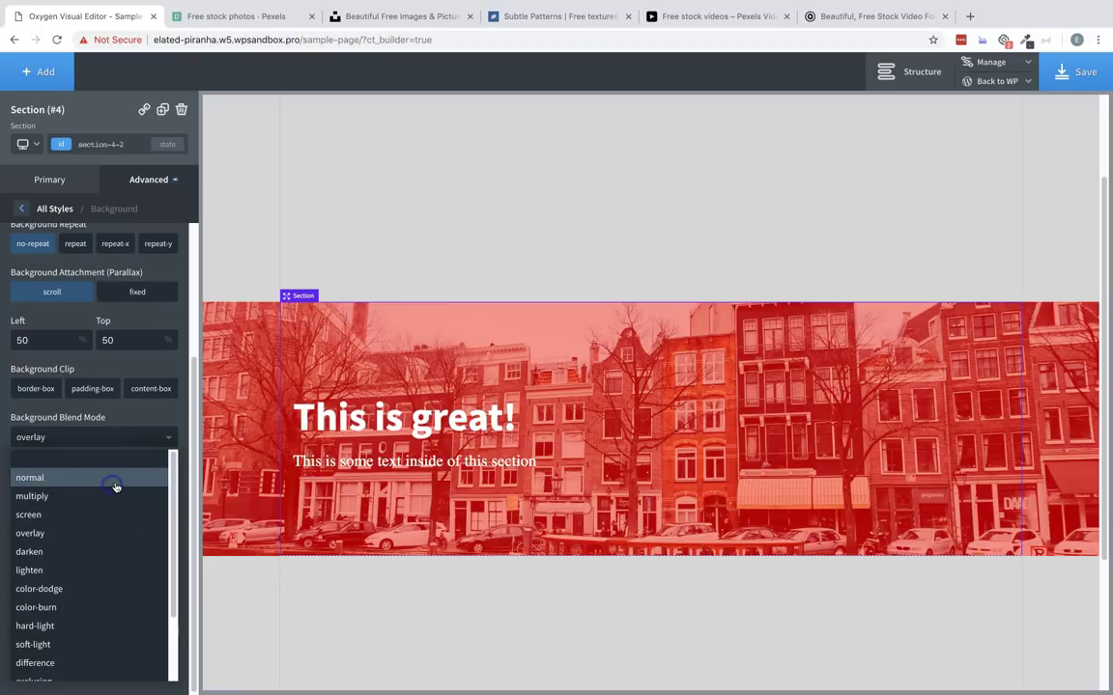
{"action": "scroll", "coordinate": [73, 521], "scroll_direction": "down", "scroll_amount": 4}
{"action": "left_click", "coordinate": [44, 671]}
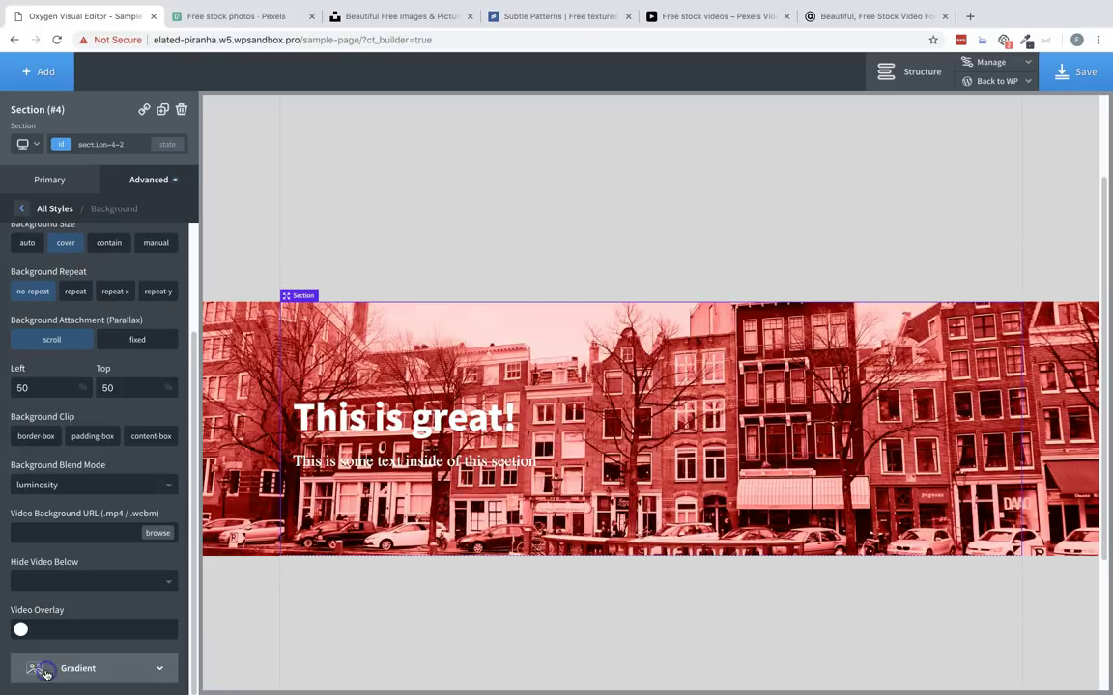
{"action": "left_click", "coordinate": [86, 486]}
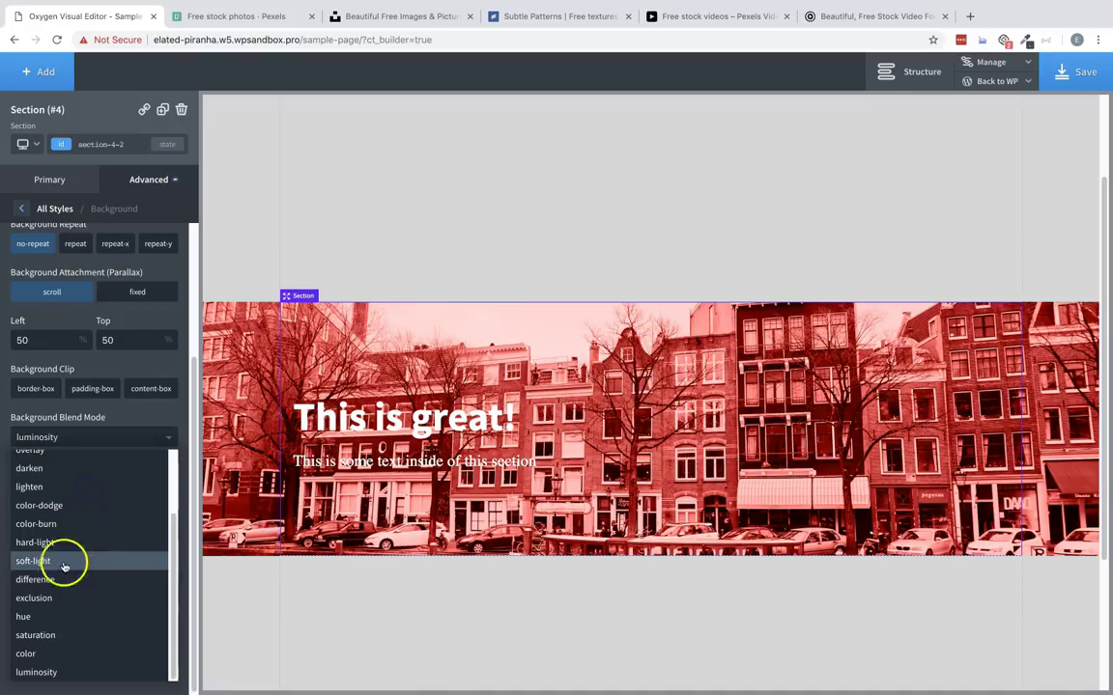
{"action": "left_click", "coordinate": [50, 618]}
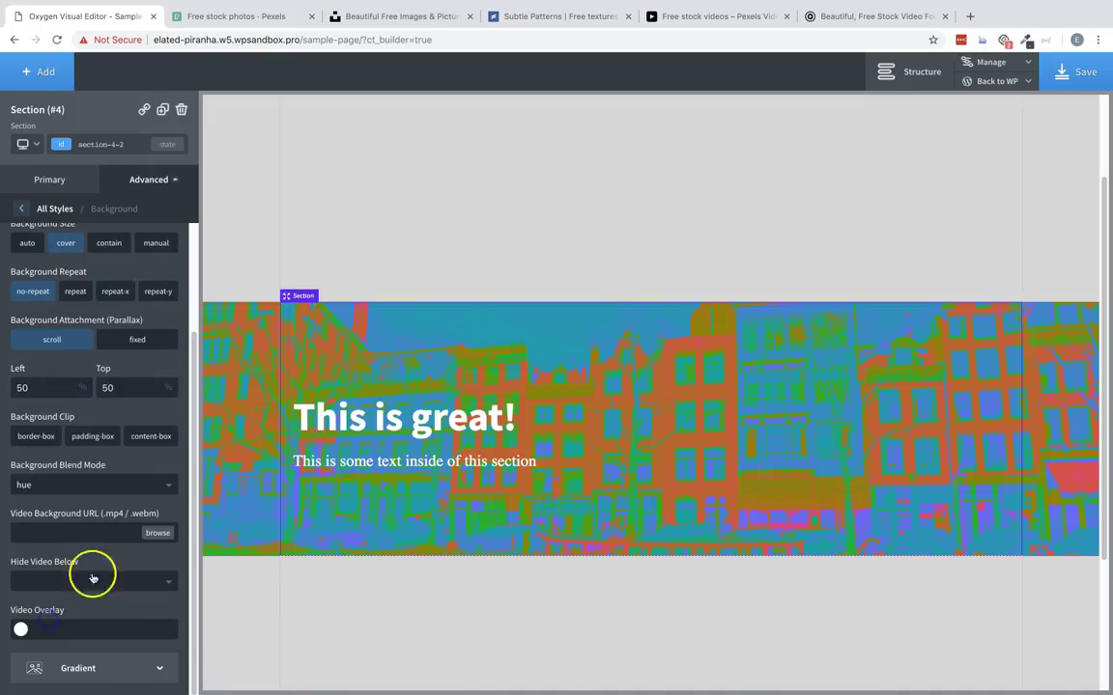
{"action": "left_click", "coordinate": [106, 485]}
{"action": "left_click", "coordinate": [62, 497]}
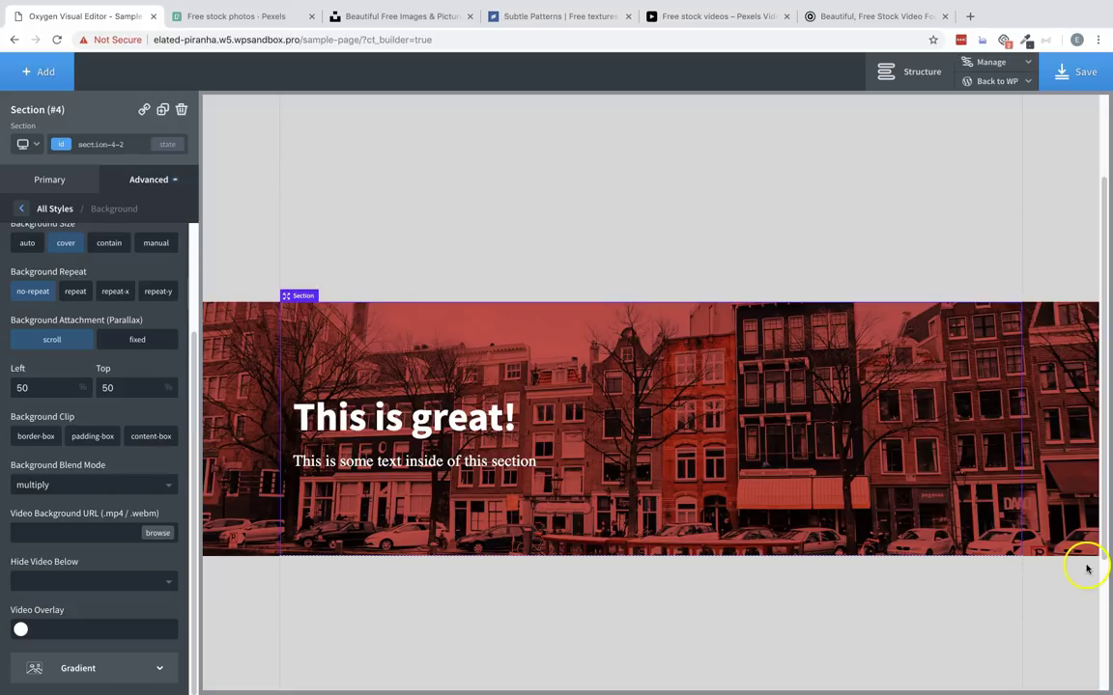
{"action": "left_click", "coordinate": [152, 484]}
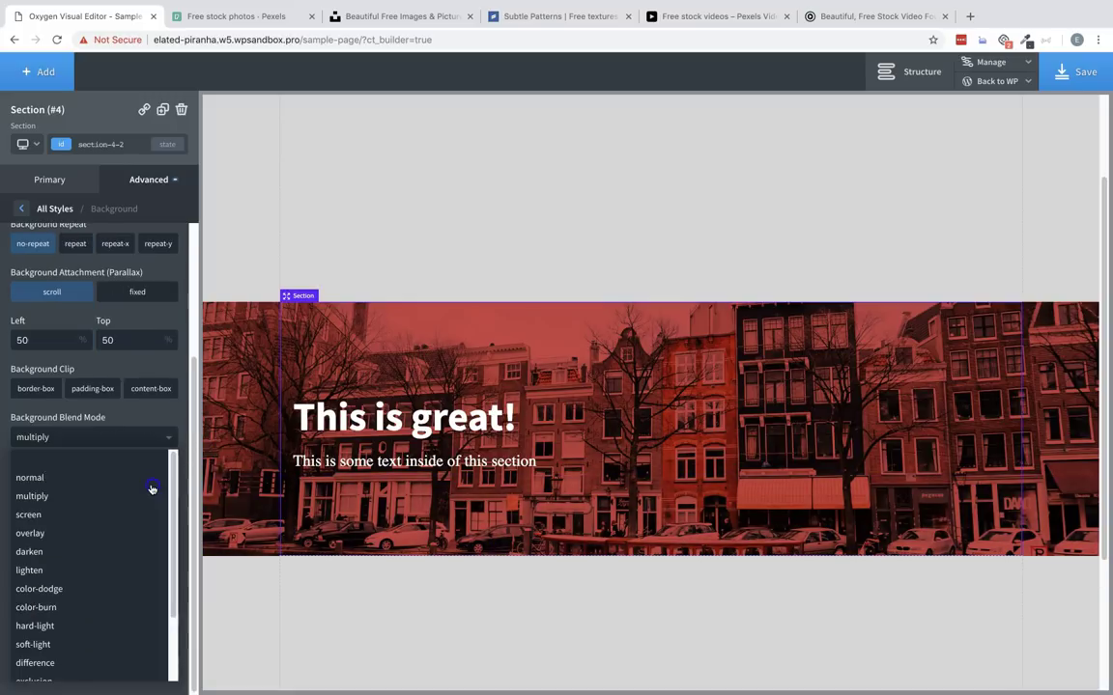
{"action": "left_click", "coordinate": [88, 461]}
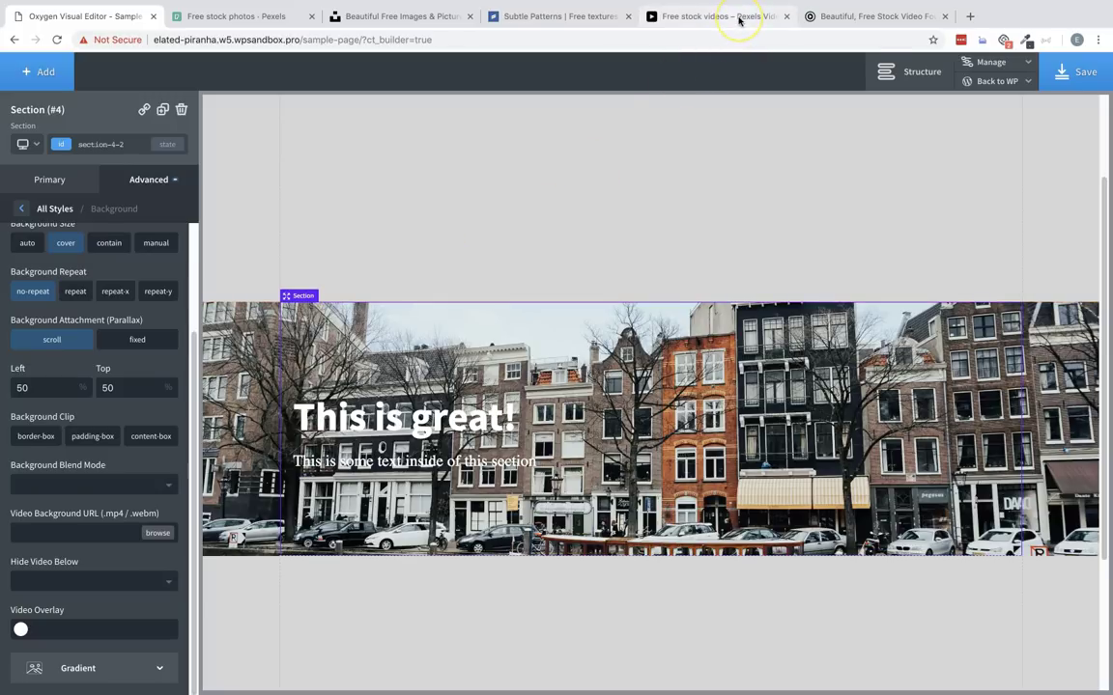
Scroll through Coverr's free video grid, then switch to the Pexels Videos tab
{"action": "left_click", "coordinate": [870, 18]}
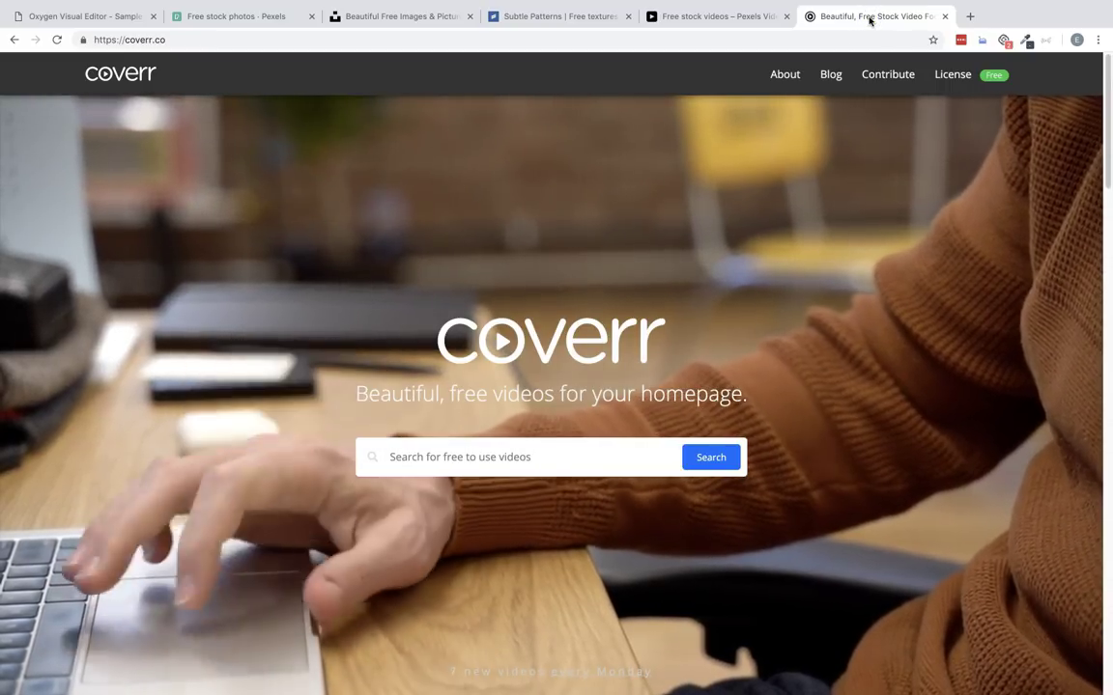
{"action": "scroll", "coordinate": [825, 298], "scroll_direction": "down", "scroll_amount": 5}
{"action": "scroll", "coordinate": [825, 298], "scroll_direction": "down", "scroll_amount": 4}
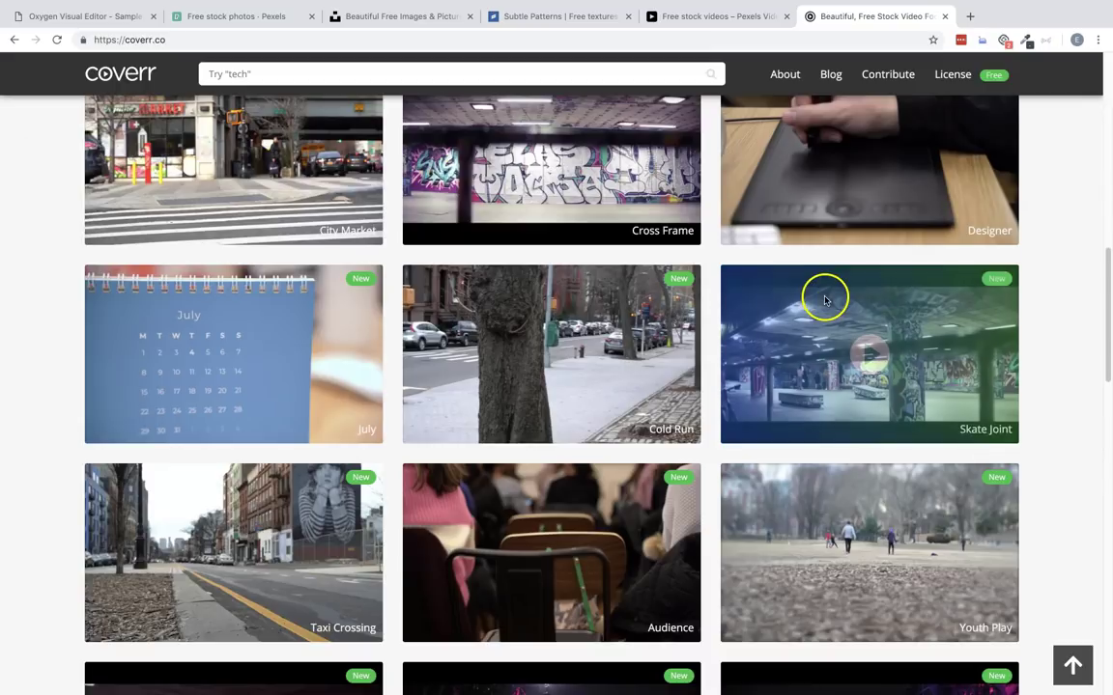
{"action": "left_click", "coordinate": [713, 19]}
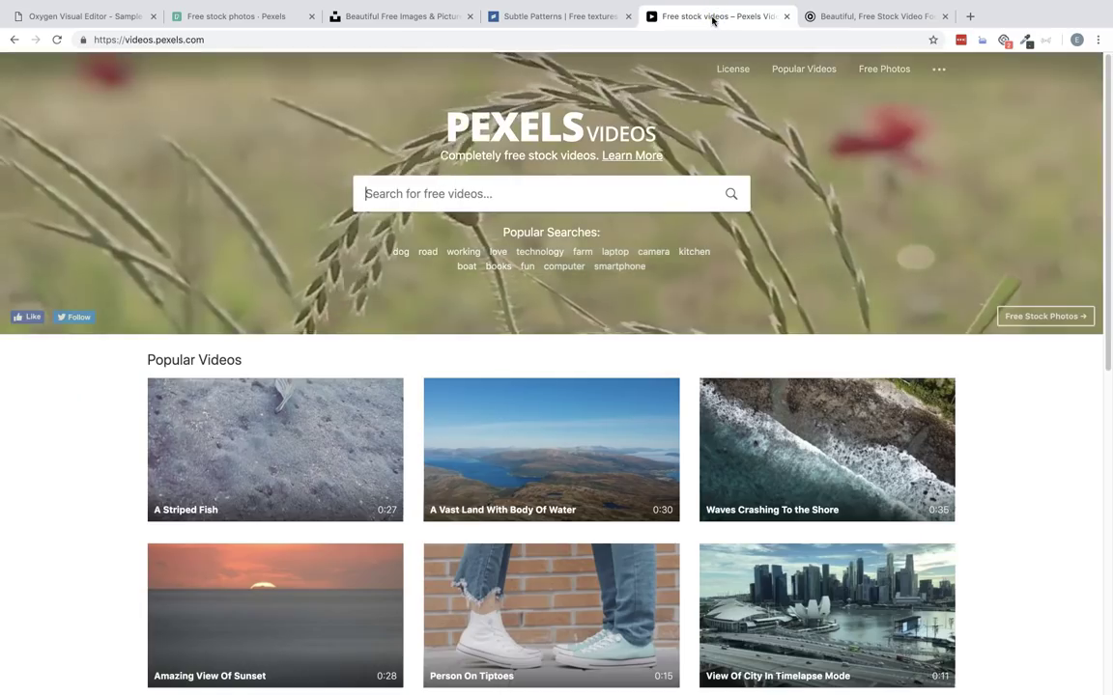
Find 'View Of City In Timelapse Mode' in Popular Videos and download it
{"action": "scroll", "coordinate": [502, 290], "scroll_direction": "down", "scroll_amount": 2}
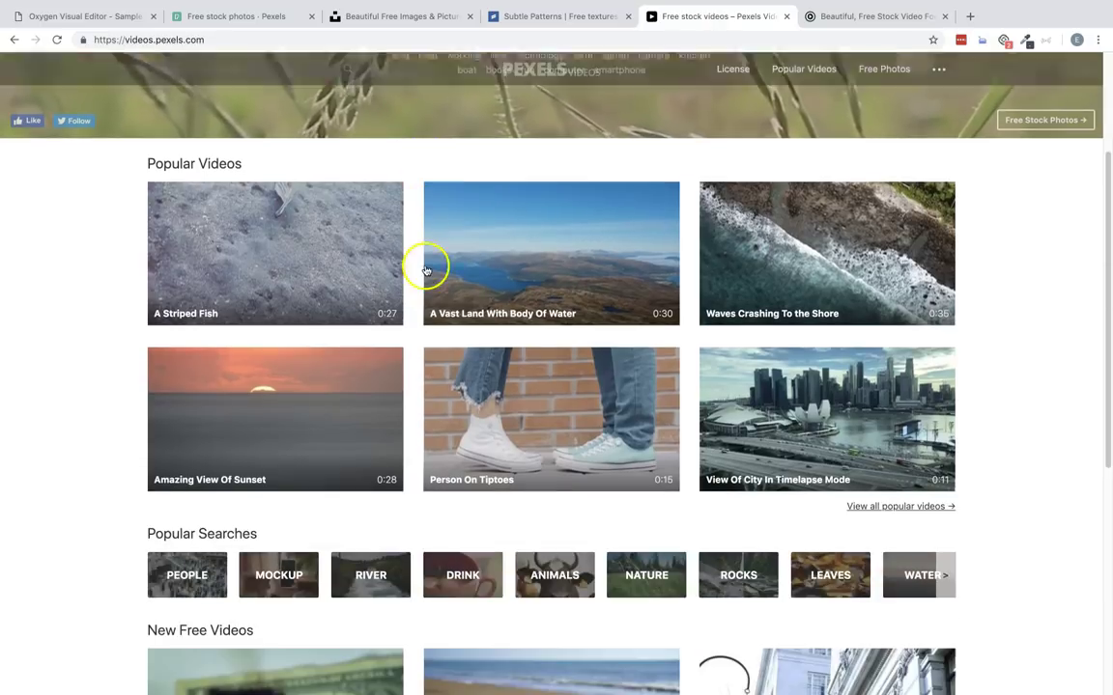
{"action": "scroll", "coordinate": [897, 333], "scroll_direction": "down", "scroll_amount": 2}
{"action": "scroll", "coordinate": [893, 336], "scroll_direction": "up", "scroll_amount": 5}
{"action": "scroll", "coordinate": [857, 355], "scroll_direction": "down", "scroll_amount": 1}
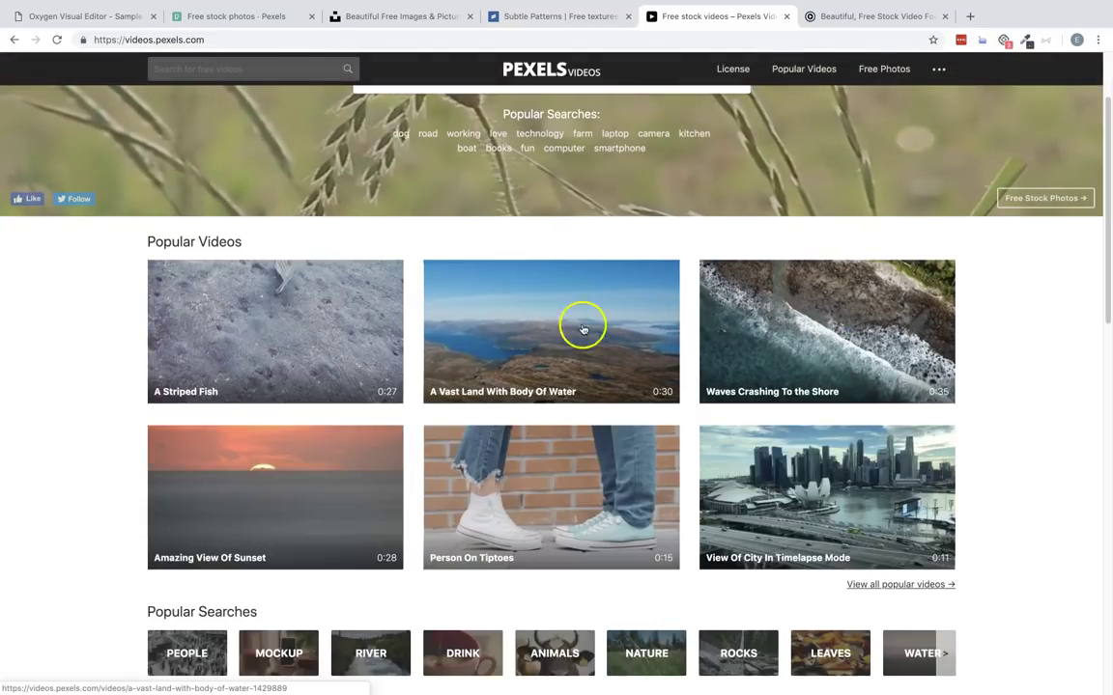
{"action": "left_click", "coordinate": [805, 470]}
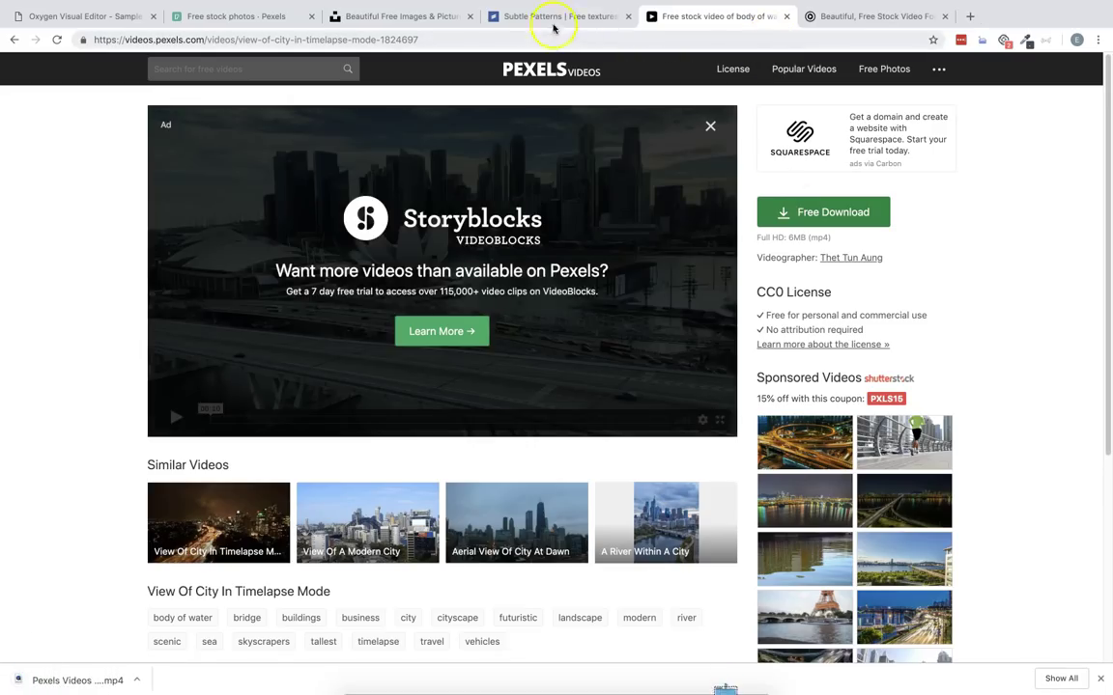
Upload the Pexels city timelapse mp4 and select it as the Video Background URL
{"action": "left_click", "coordinate": [97, 18]}
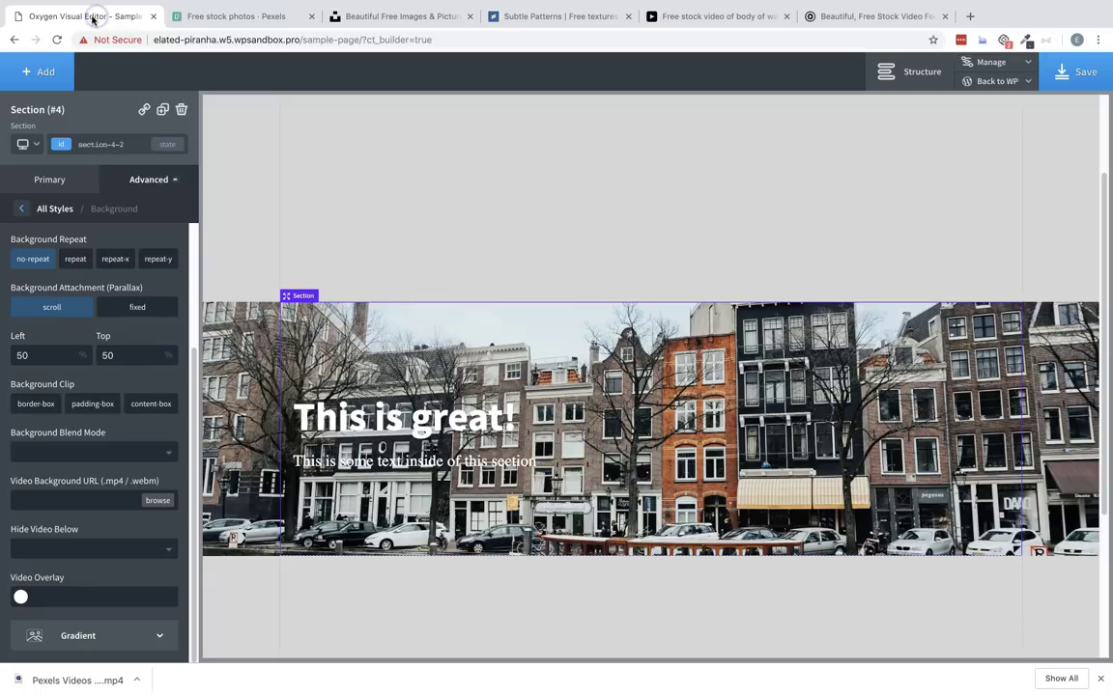
{"action": "left_click", "coordinate": [156, 500]}
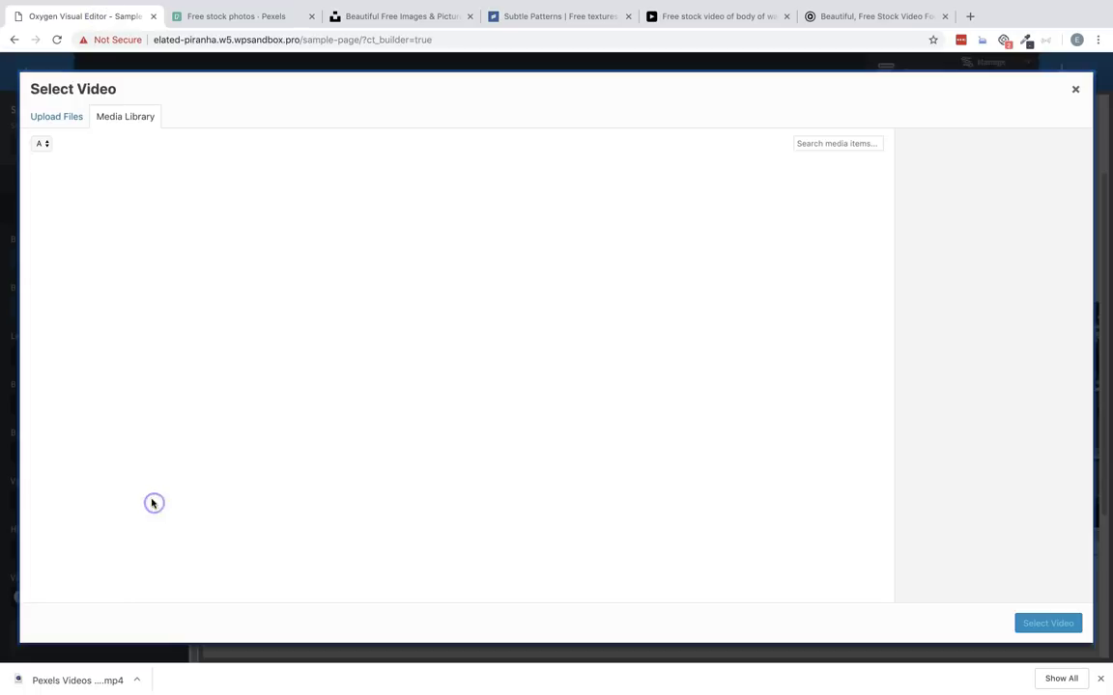
{"action": "left_click", "coordinate": [58, 115]}
{"action": "left_click_drag", "start_coordinate": [67, 682], "coordinate": [459, 418]}
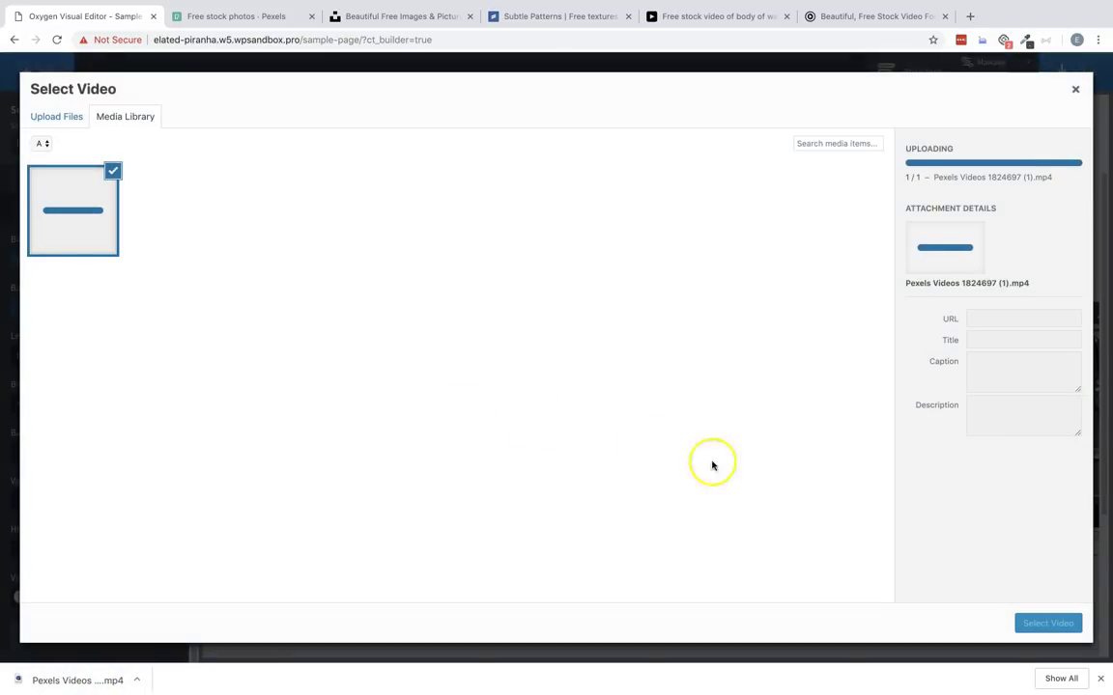
{"action": "left_click", "coordinate": [1038, 615]}
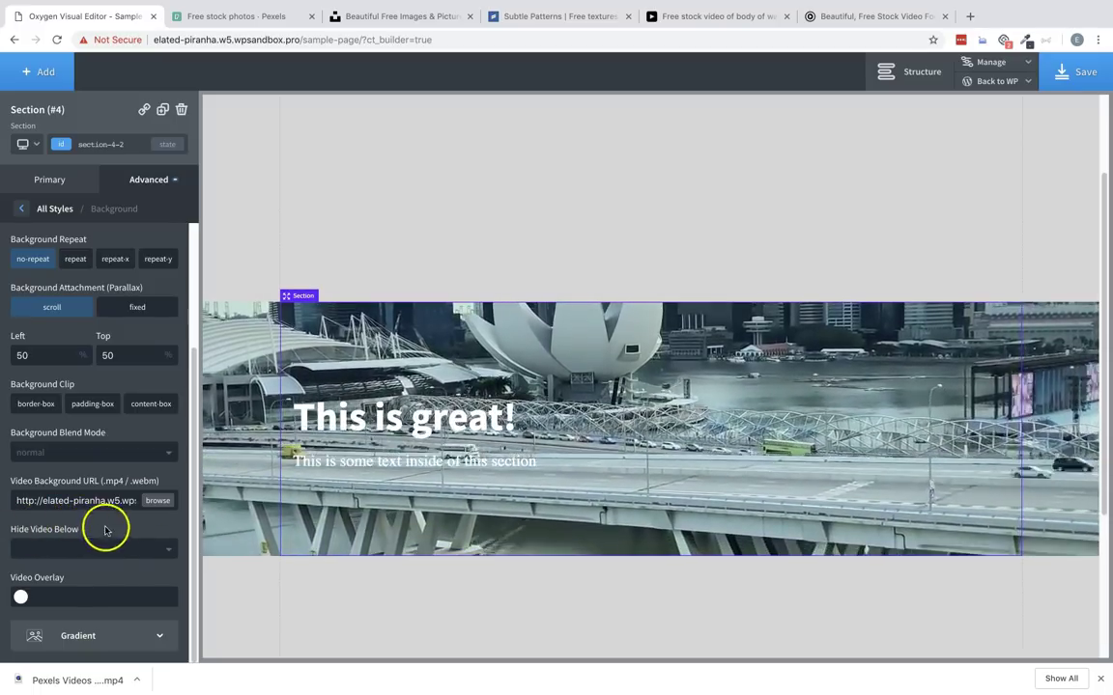
Set Hide Video Below to 'Less than 768px'
{"action": "left_click", "coordinate": [168, 546]}
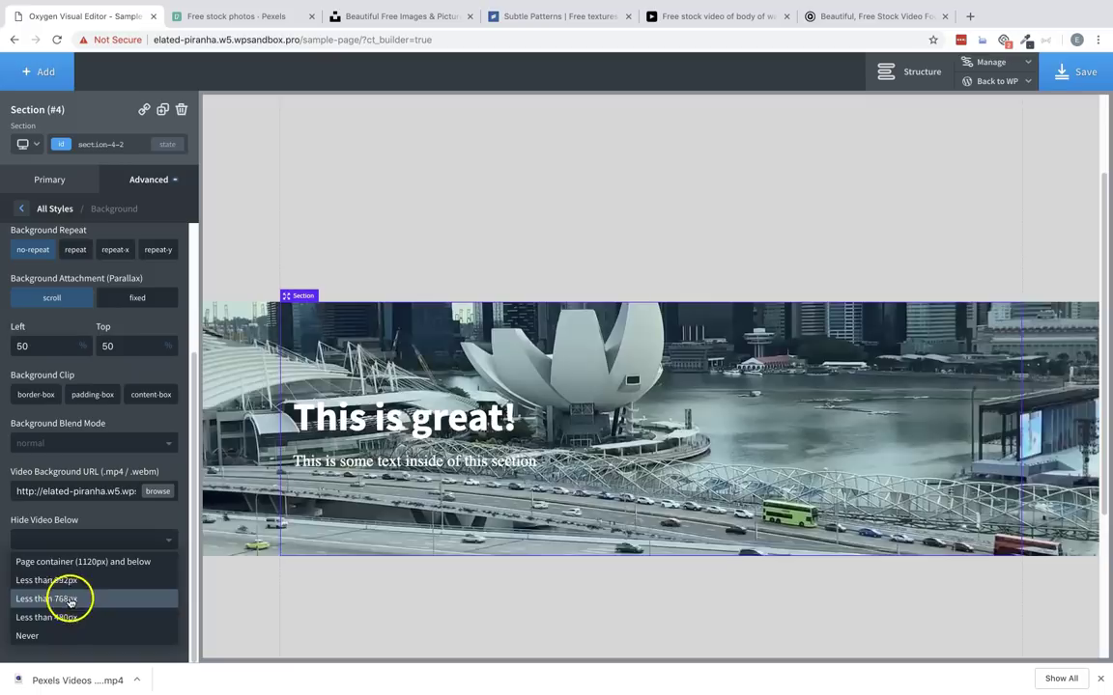
{"action": "left_click", "coordinate": [93, 547]}
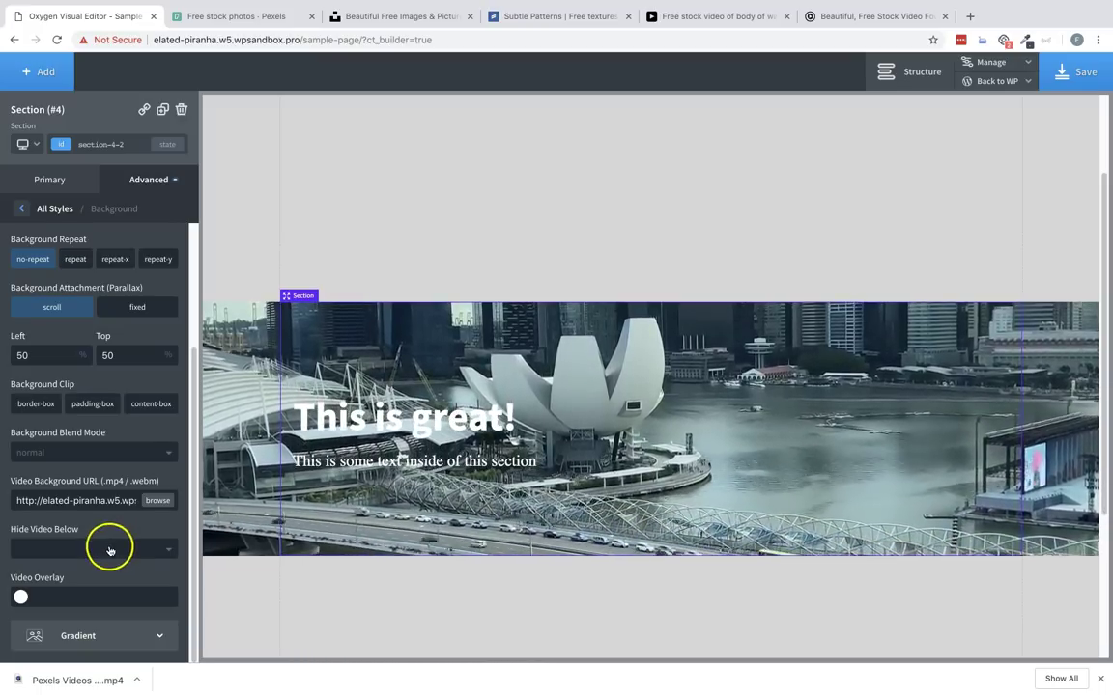
{"action": "left_click", "coordinate": [109, 550]}
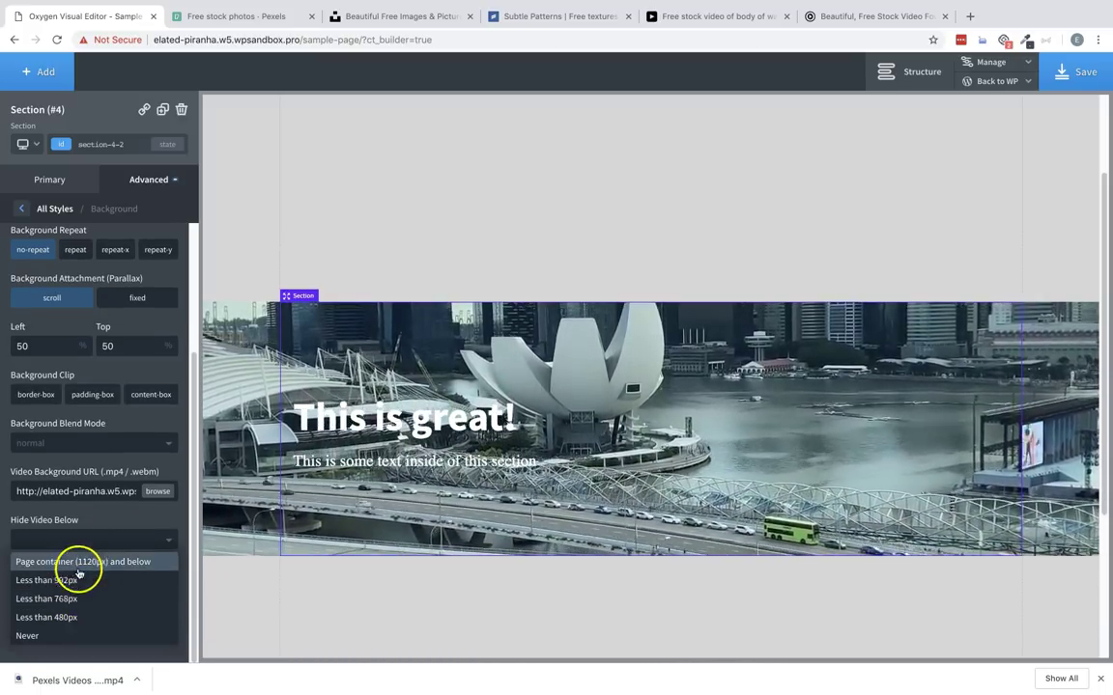
{"action": "left_click", "coordinate": [72, 603]}
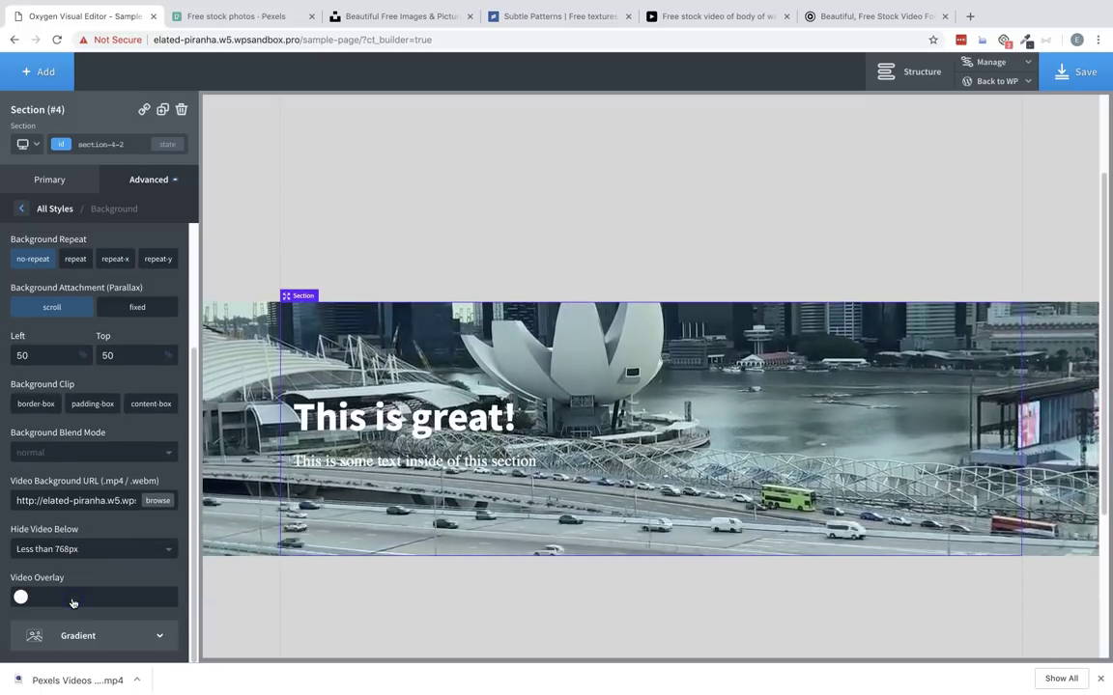
Preview the section at the 'Less than 768px' breakpoint from the device menu
{"action": "left_click", "coordinate": [25, 143]}
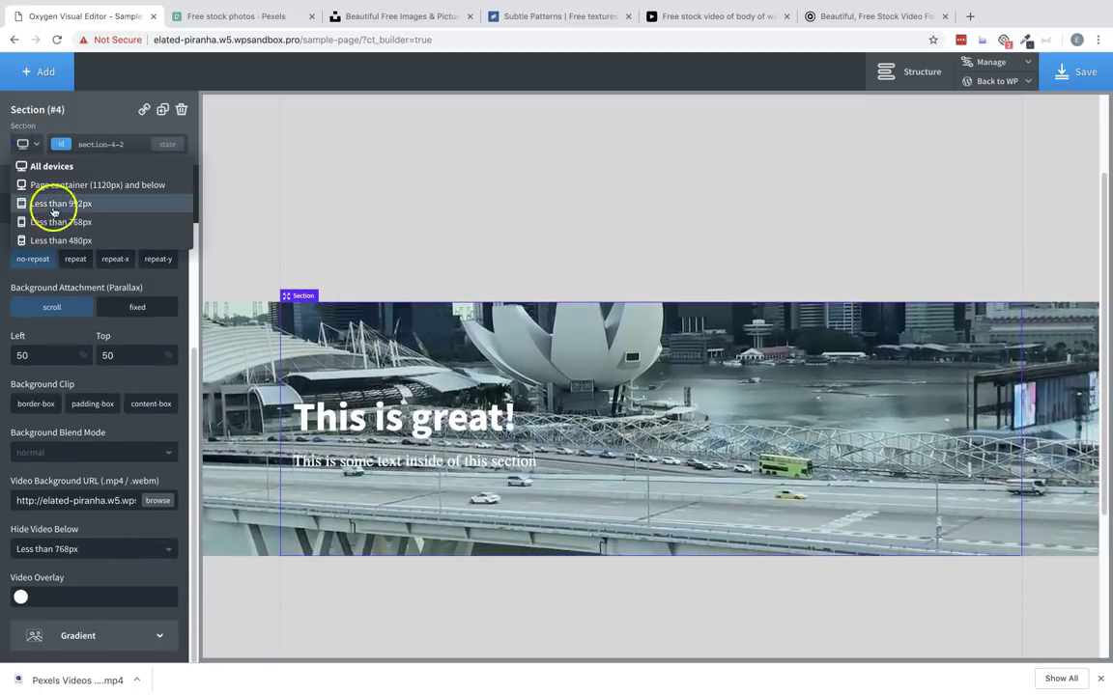
{"action": "left_click", "coordinate": [54, 221]}
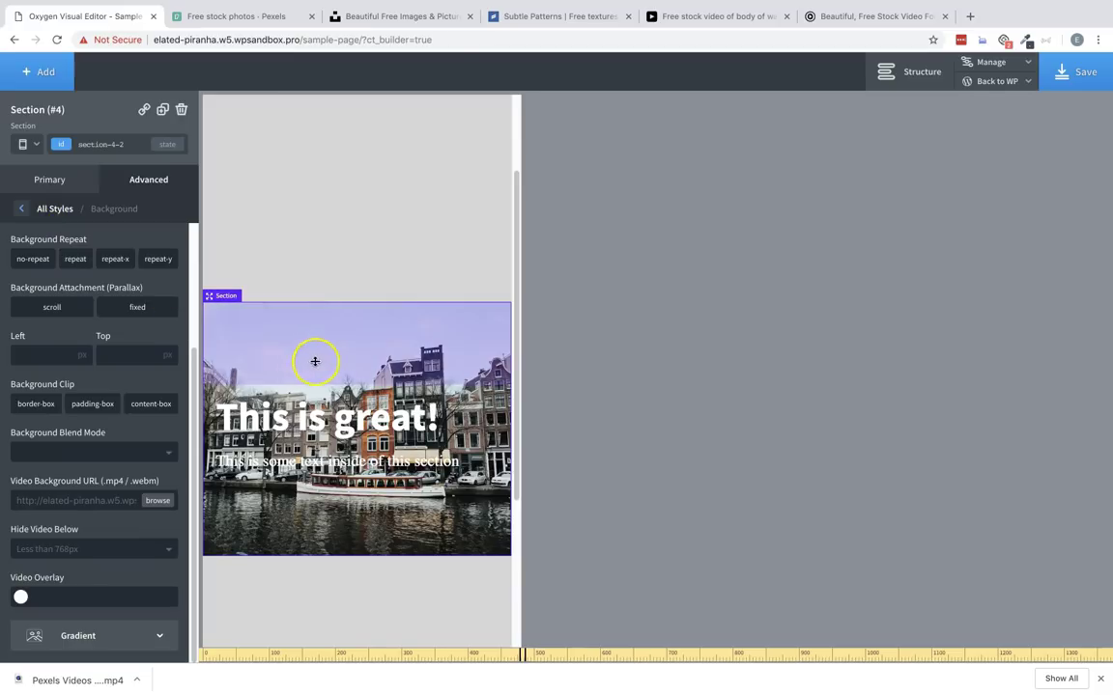
{"action": "left_click", "coordinate": [23, 145]}
Return to All devices and give the video overlay a translucent pink, rgba(239,115,115,0.39)
{"action": "left_click", "coordinate": [36, 166]}
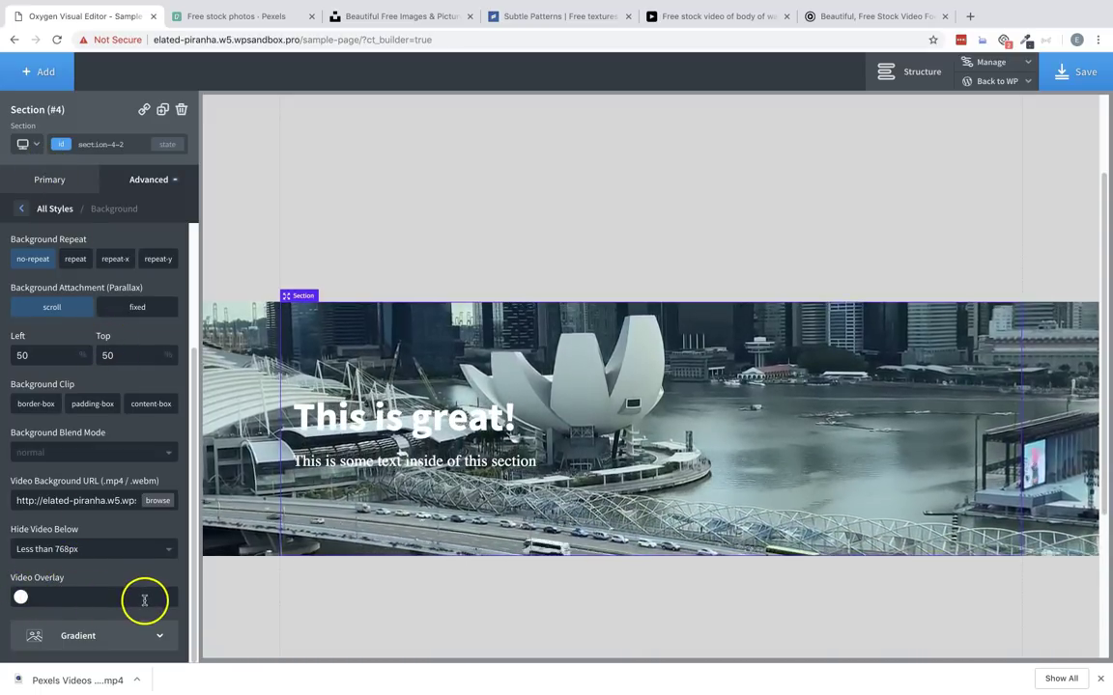
{"action": "left_click", "coordinate": [19, 599]}
{"action": "scroll", "coordinate": [58, 541], "scroll_direction": "down", "scroll_amount": 2}
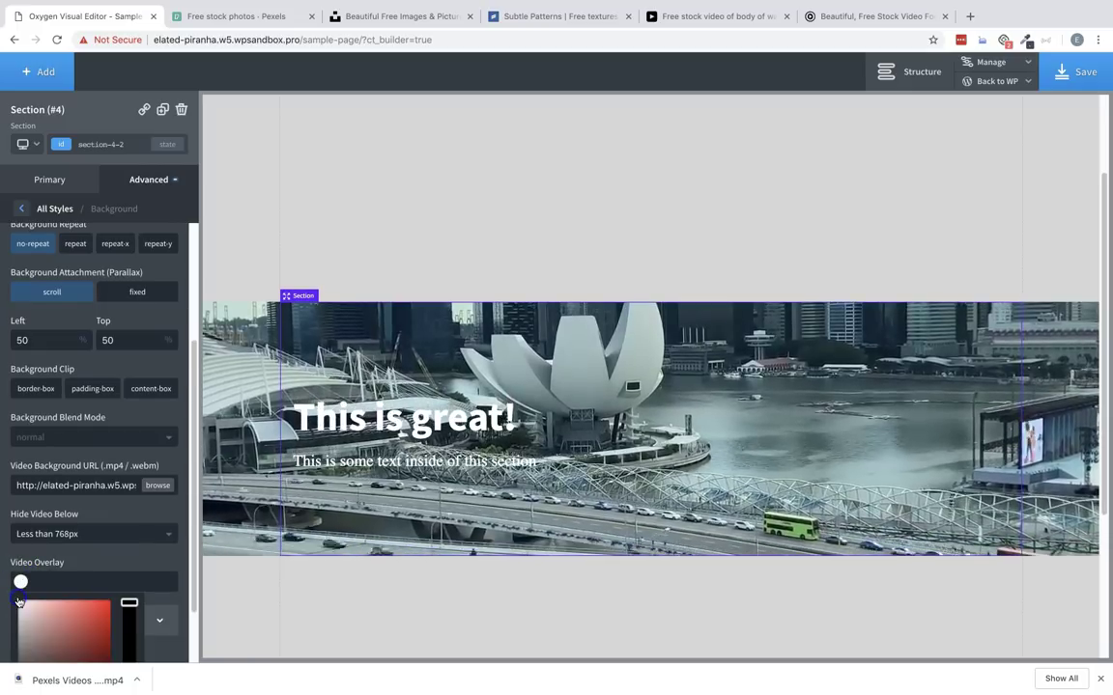
{"action": "left_click_drag", "start_coordinate": [55, 571], "coordinate": [67, 530]}
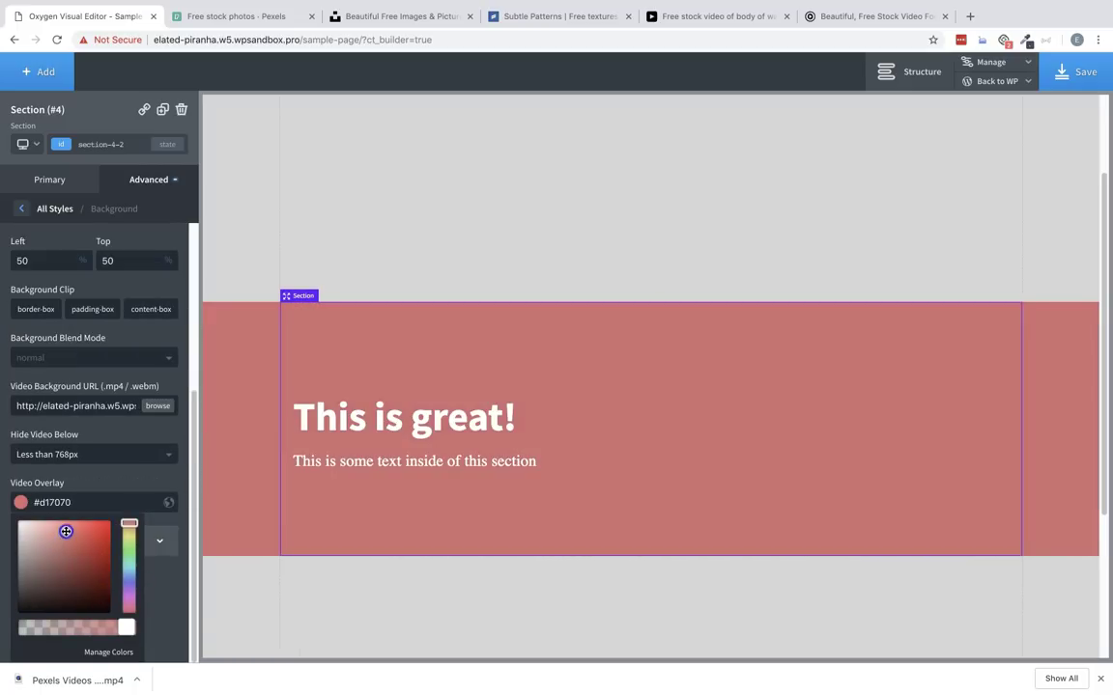
{"action": "left_click_drag", "start_coordinate": [127, 627], "coordinate": [70, 630]}
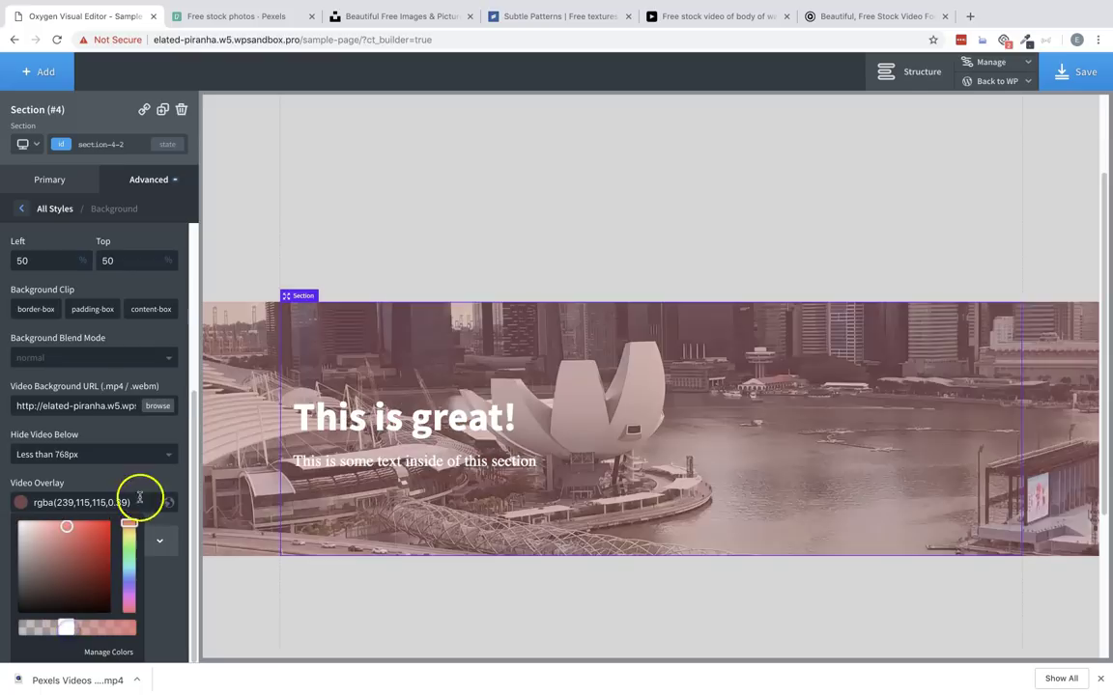
{"action": "left_click", "coordinate": [144, 483]}
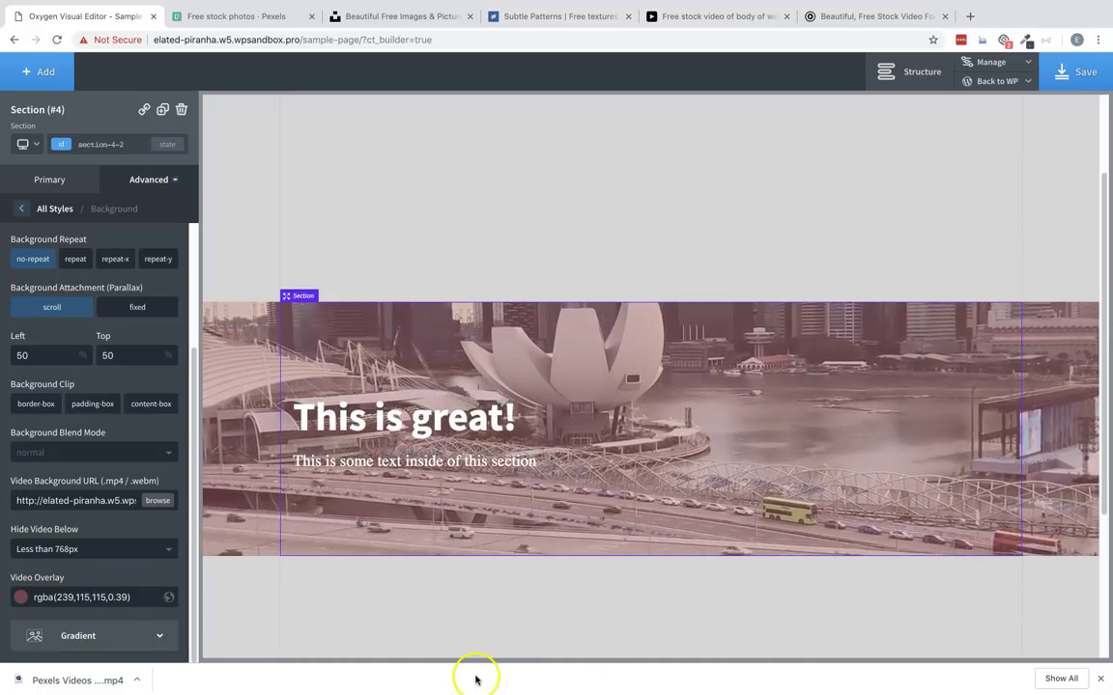
Close the downloads shelf and delete the video overlay colour value
{"action": "left_click", "coordinate": [1101, 682]}
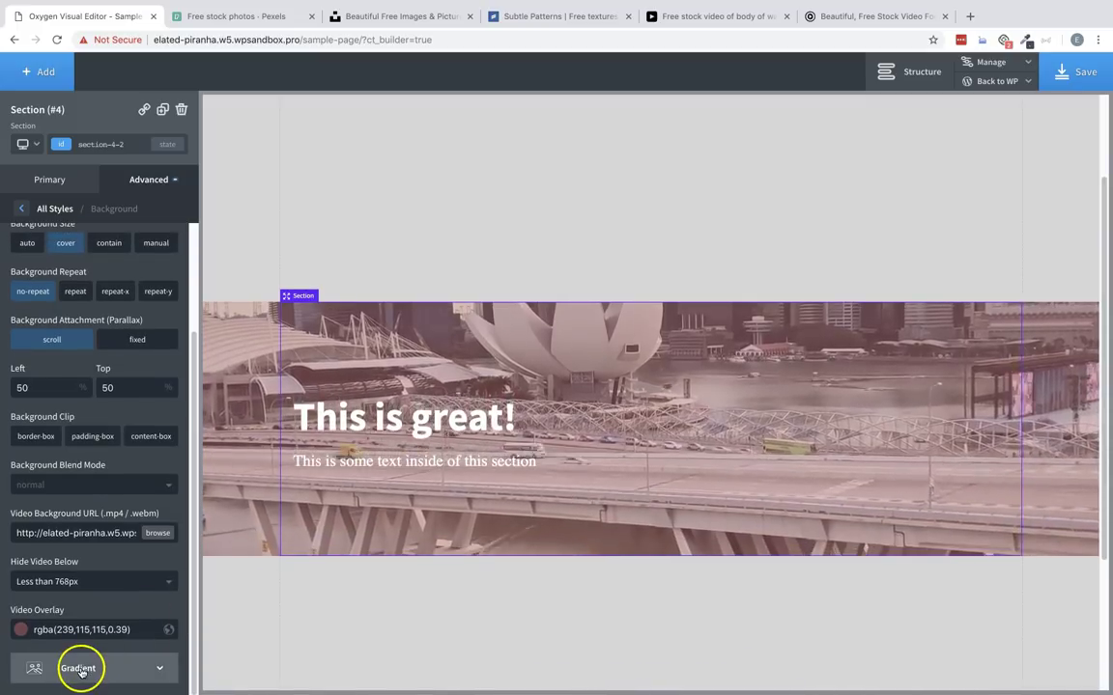
{"action": "left_click_drag", "start_coordinate": [55, 630], "coordinate": [134, 630]}
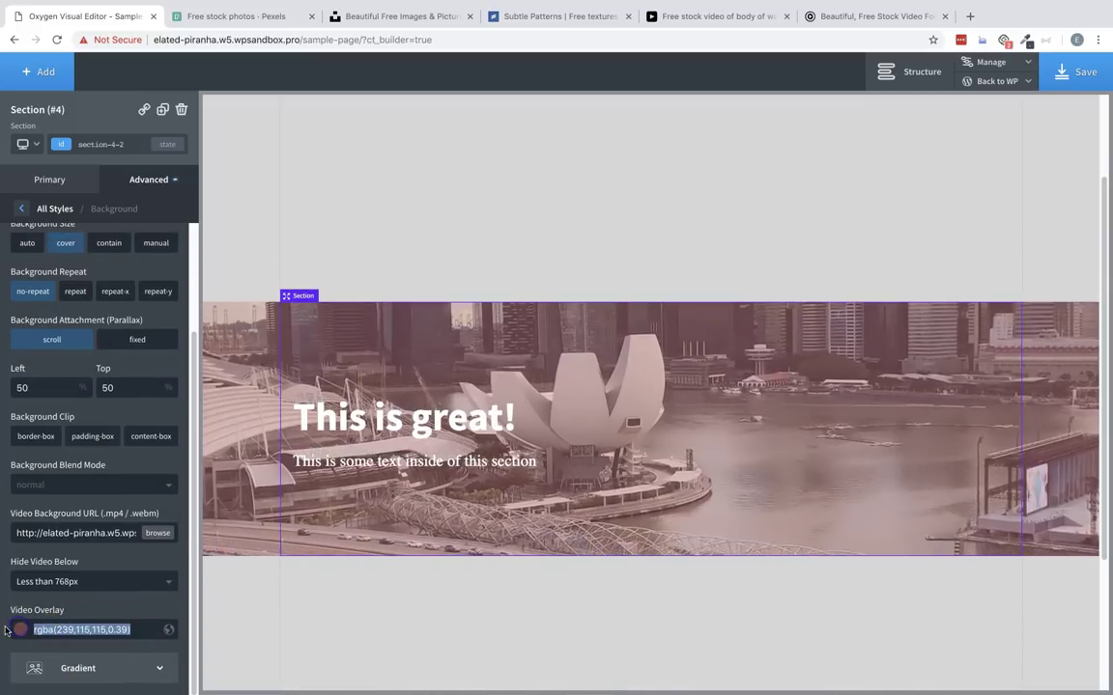
{"action": "key", "text": "BackSpace"}
Add a first gradient colour stop set to pink #ff8282
{"action": "left_click", "coordinate": [74, 666]}
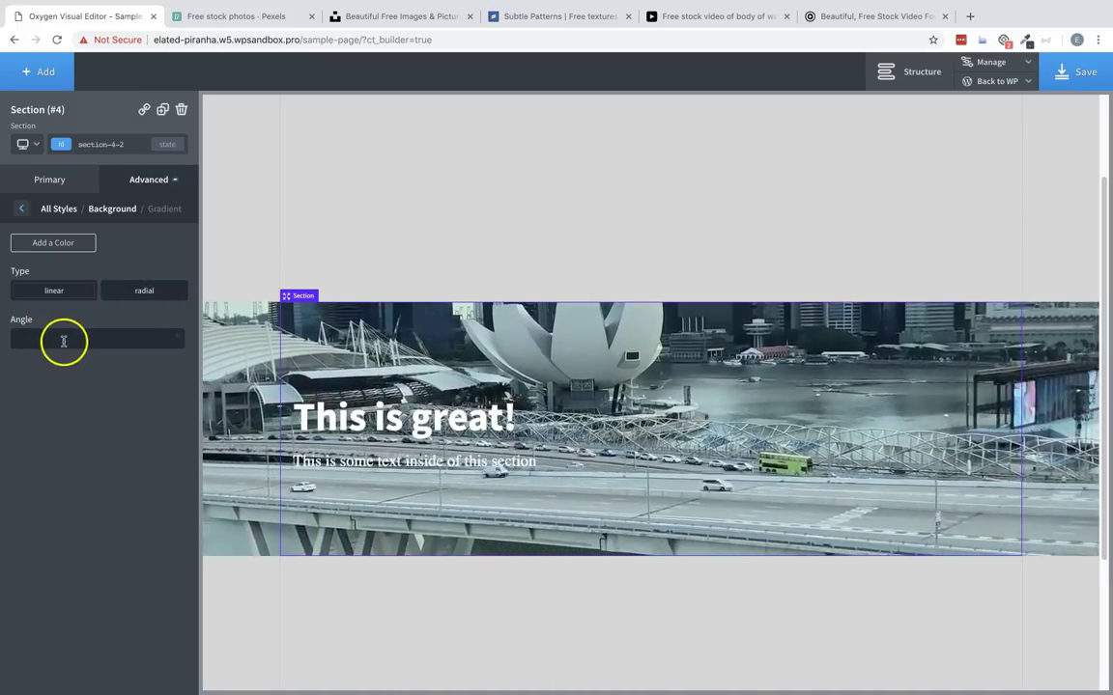
{"action": "left_click", "coordinate": [58, 245]}
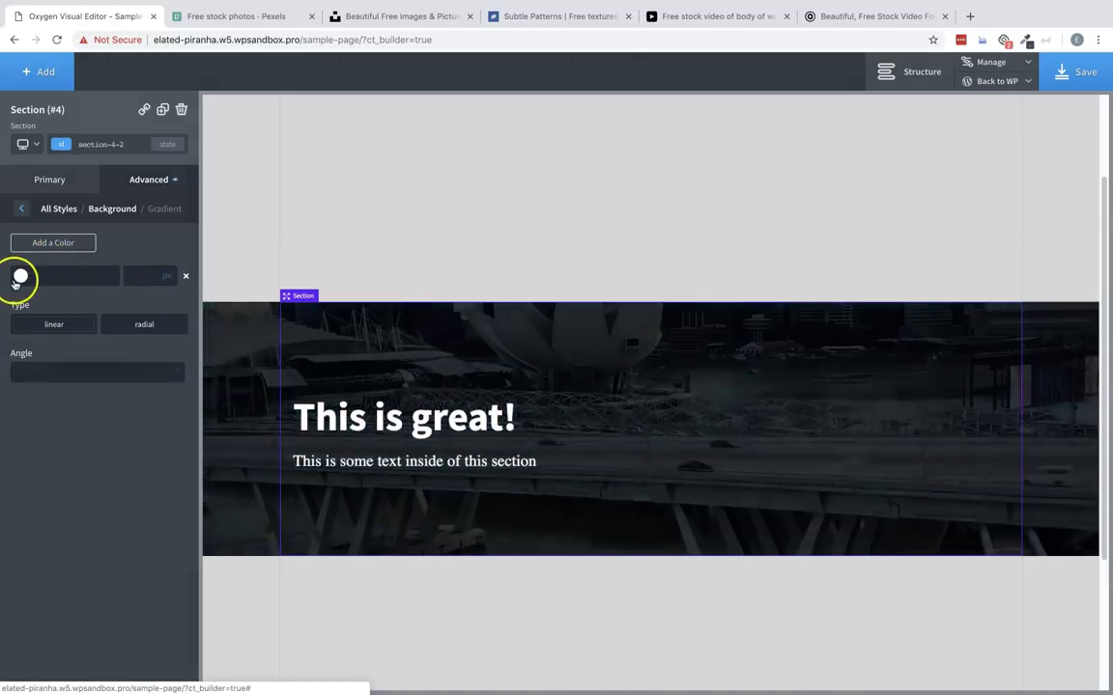
{"action": "left_click", "coordinate": [21, 276]}
{"action": "left_click", "coordinate": [63, 294]}
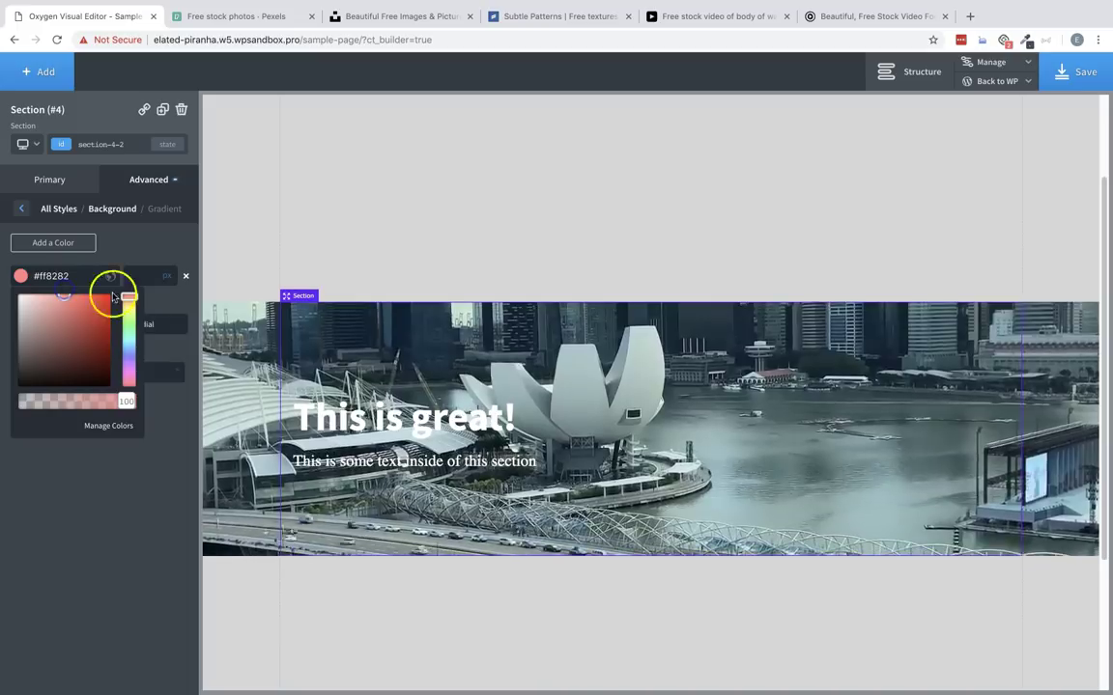
{"action": "left_click", "coordinate": [150, 232]}
Add a second gradient colour stop set to blue #5782e0
{"action": "left_click", "coordinate": [44, 243]}
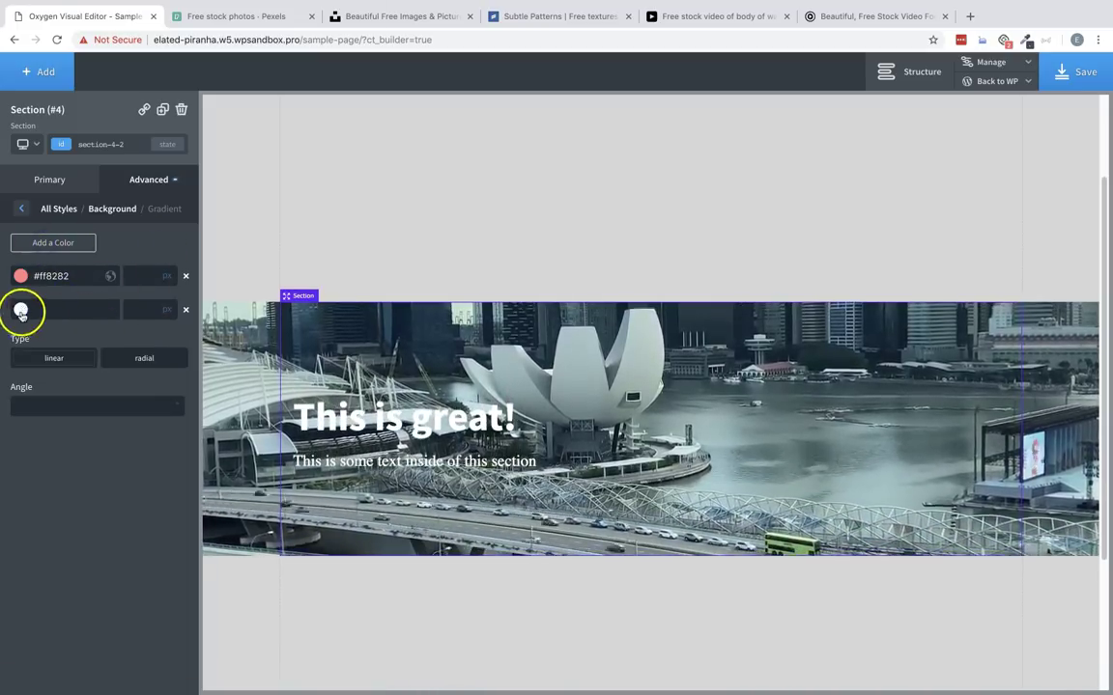
{"action": "left_click", "coordinate": [21, 310]}
{"action": "left_click", "coordinate": [78, 360]}
{"action": "left_click_drag", "start_coordinate": [129, 333], "coordinate": [132, 390]}
{"action": "left_click", "coordinate": [77, 340]}
{"action": "left_click", "coordinate": [126, 224]}
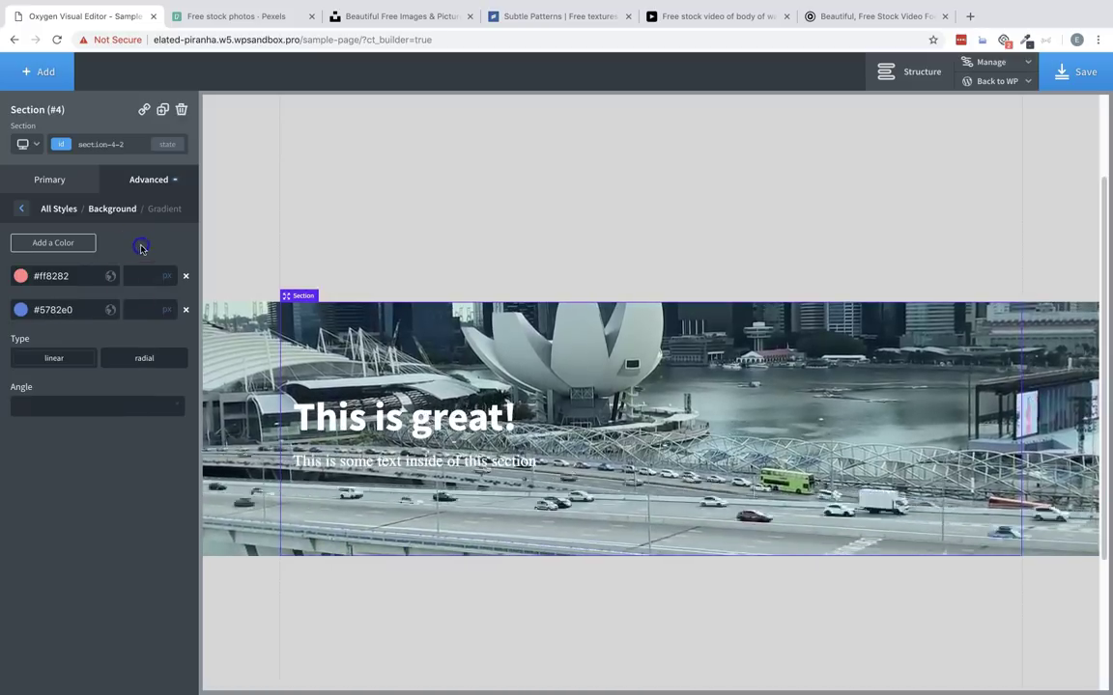
In Background, set Hide Video Below to Never and delete the video URL
{"action": "left_click", "coordinate": [22, 205]}
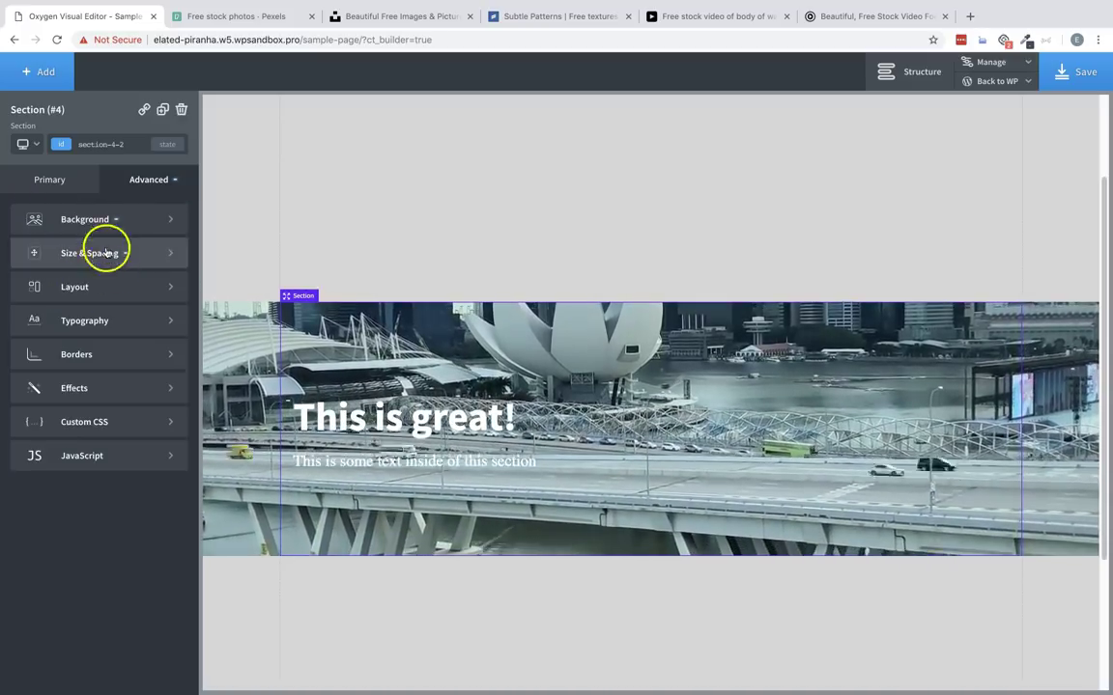
{"action": "left_click", "coordinate": [108, 224]}
{"action": "scroll", "coordinate": [133, 415], "scroll_direction": "down", "scroll_amount": 3}
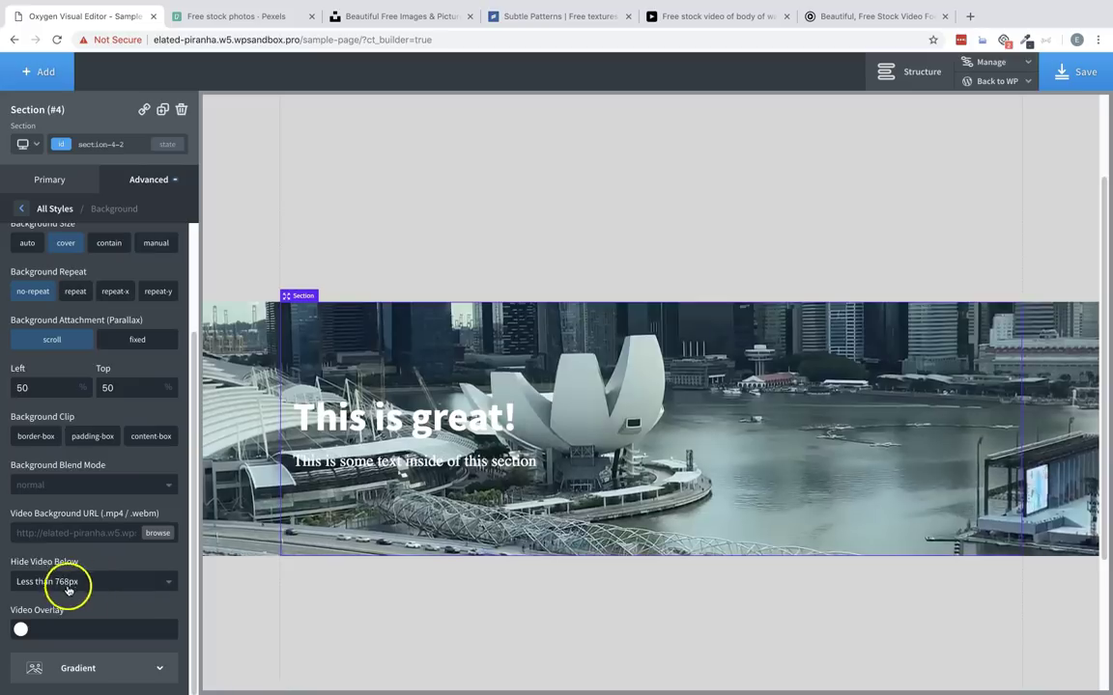
{"action": "left_click", "coordinate": [166, 584]}
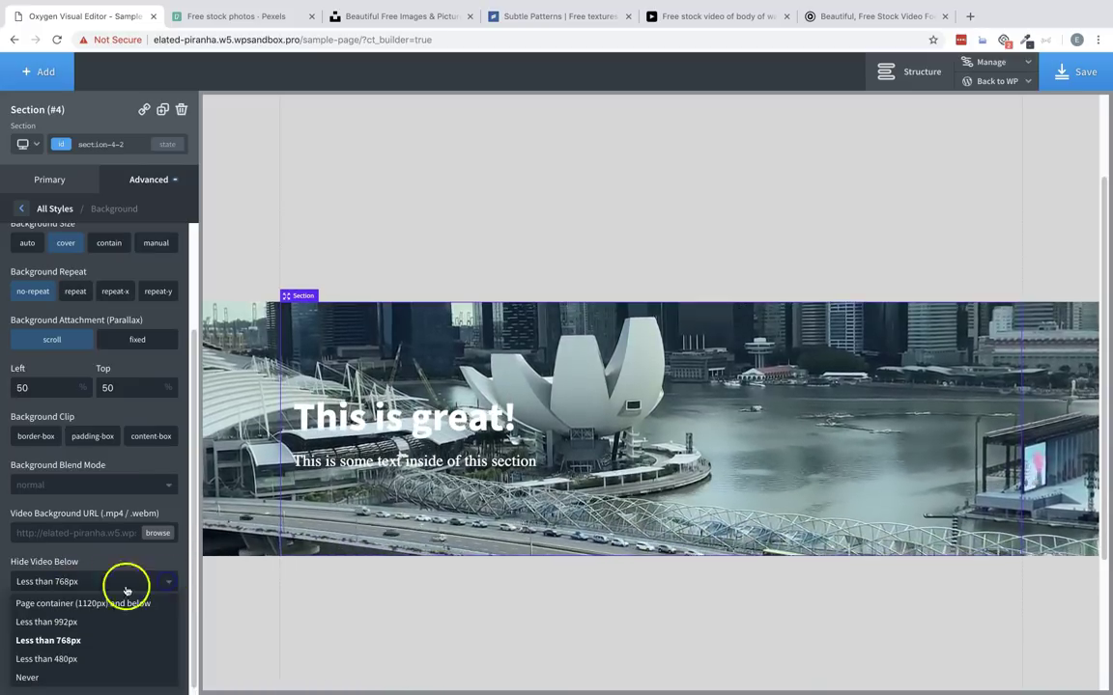
{"action": "left_click", "coordinate": [44, 665]}
{"action": "key", "text": "BackSpace"}
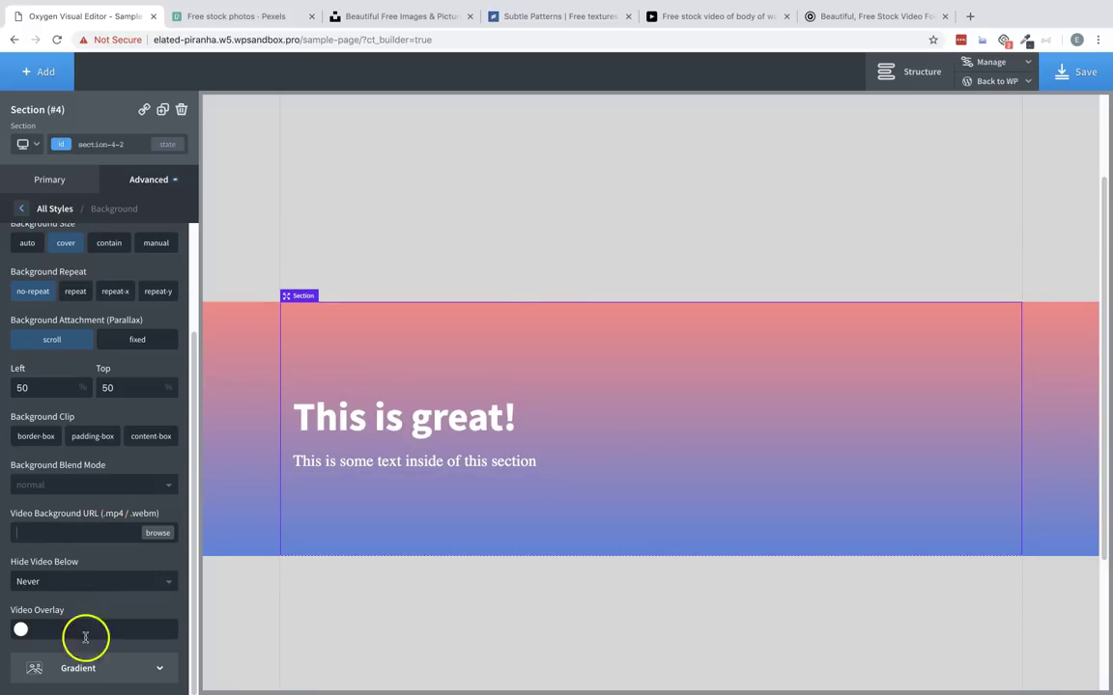
Lower the alpha of both pink and blue gradient colours to about 40
{"action": "left_click", "coordinate": [91, 668]}
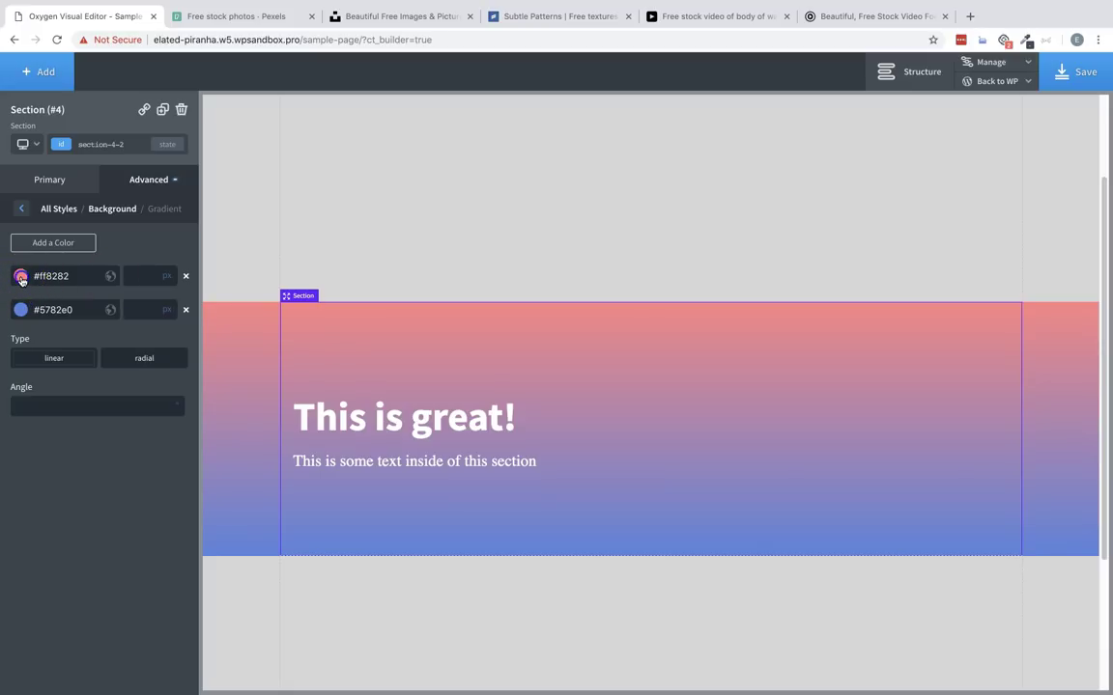
{"action": "left_click", "coordinate": [21, 278]}
{"action": "left_click_drag", "start_coordinate": [126, 401], "coordinate": [73, 406]}
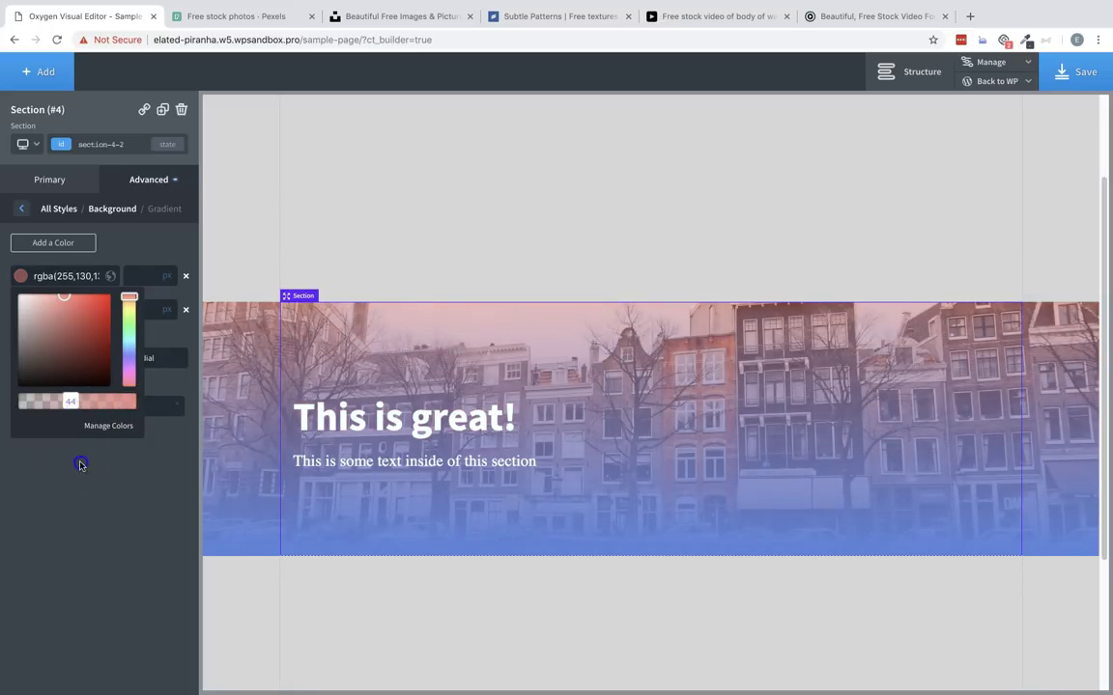
{"action": "left_click", "coordinate": [81, 466]}
{"action": "left_click", "coordinate": [21, 309]}
{"action": "left_click", "coordinate": [105, 435]}
{"action": "left_click_drag", "start_coordinate": [105, 435], "coordinate": [58, 435]}
{"action": "left_click", "coordinate": [106, 509]}
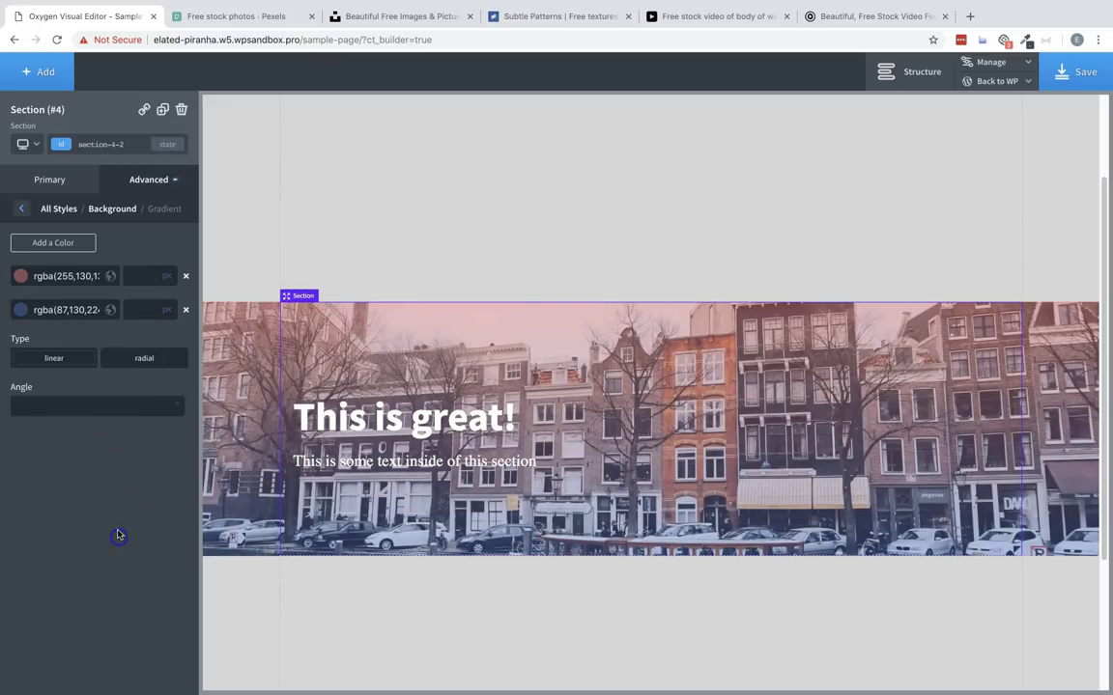
Set the gradient angle to 120 and return to the style category list
{"action": "left_click", "coordinate": [92, 407]}
{"action": "type", "text": "120"}
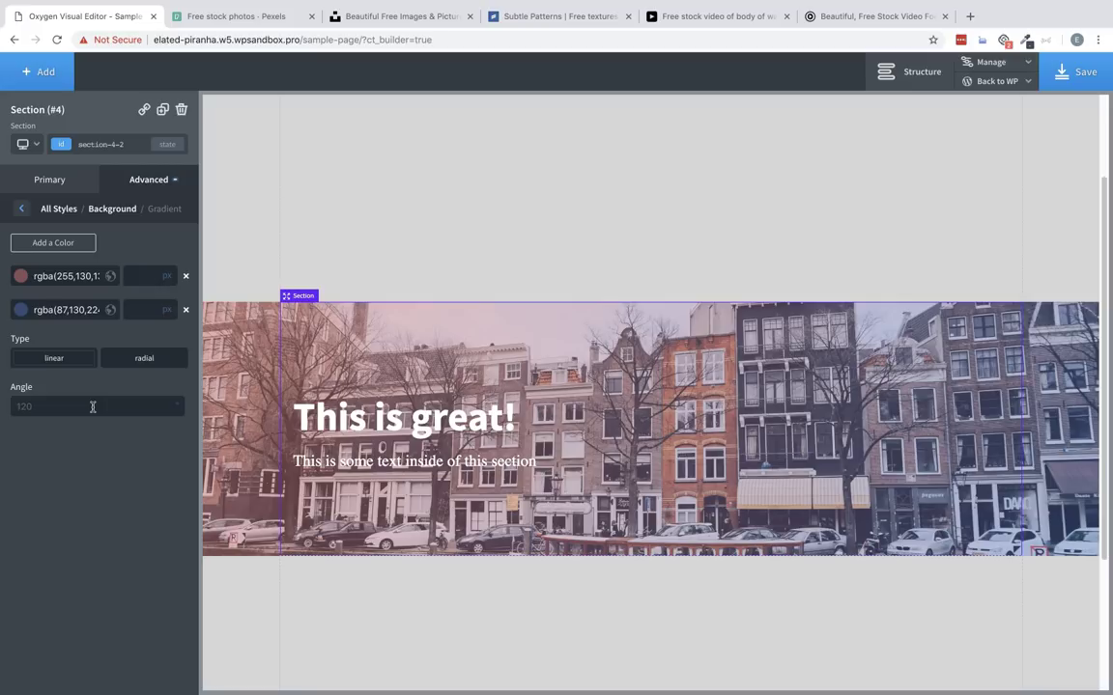
{"action": "left_click", "coordinate": [97, 490]}
{"action": "left_click", "coordinate": [19, 206]}
Reopen Background and scroll through its options, confirming attachment scroll and size cover
{"action": "left_click", "coordinate": [65, 214]}
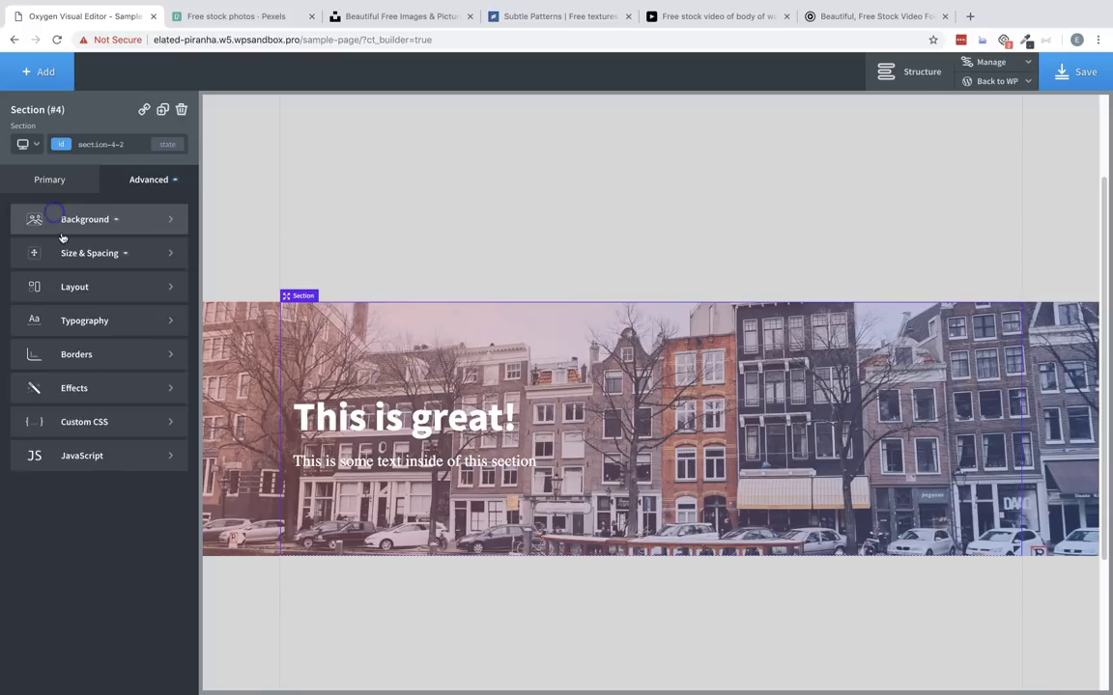
{"action": "scroll", "coordinate": [153, 303], "scroll_direction": "down", "scroll_amount": 3}
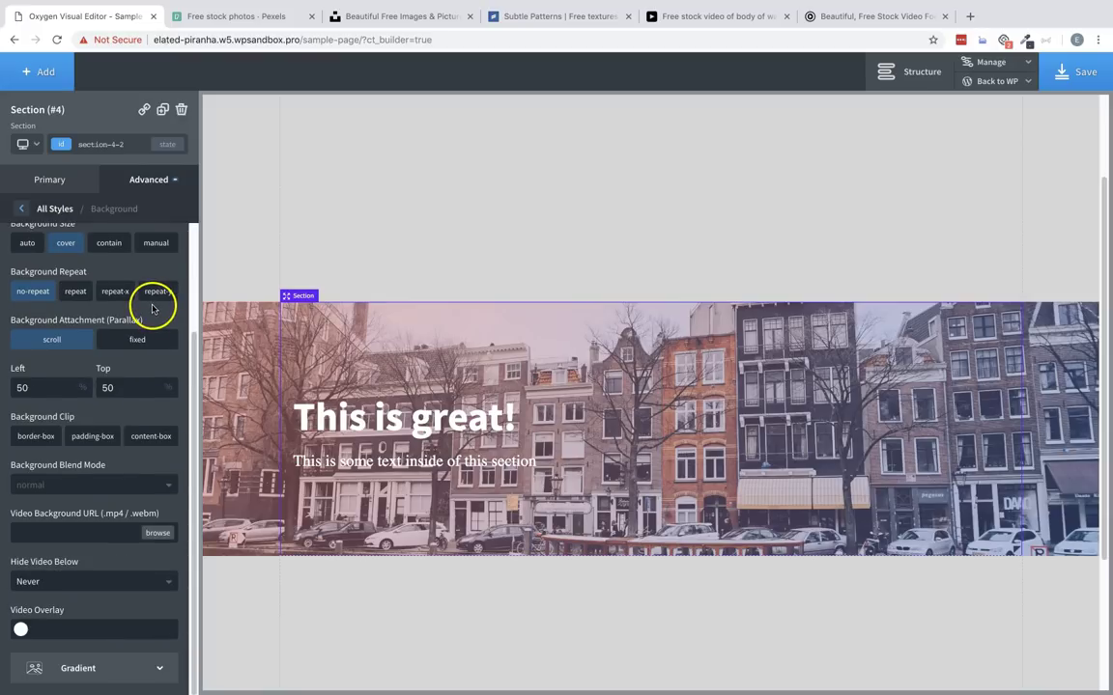
{"action": "scroll", "coordinate": [152, 307], "scroll_direction": "up", "scroll_amount": 3}
{"action": "scroll", "coordinate": [153, 328], "scroll_direction": "down", "scroll_amount": 3}
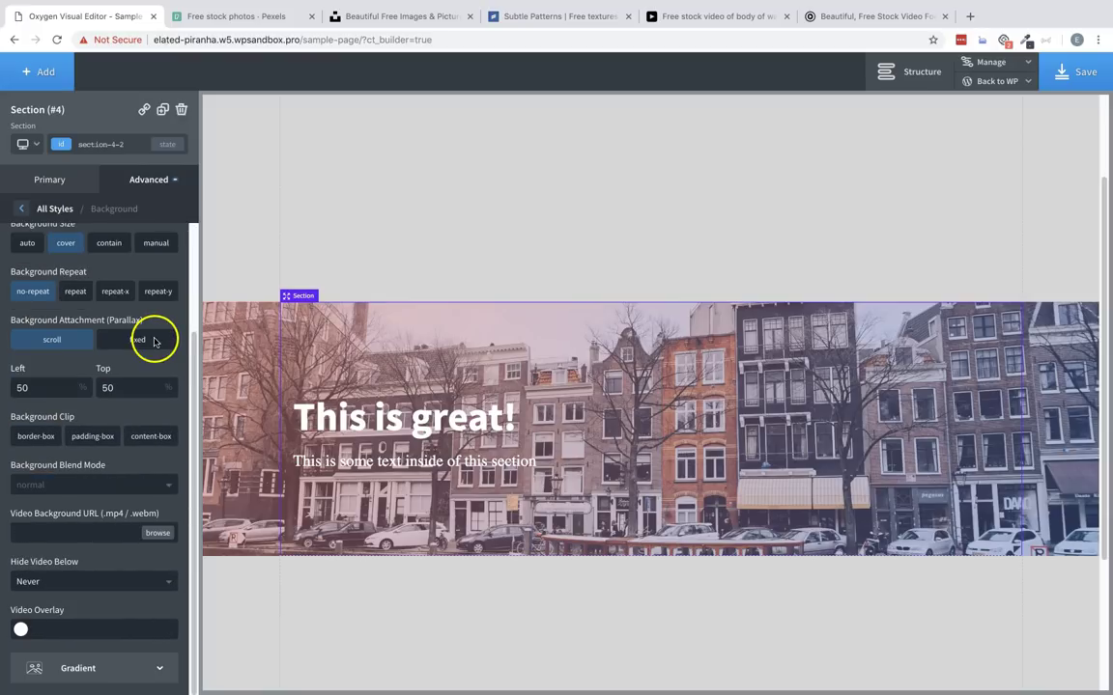